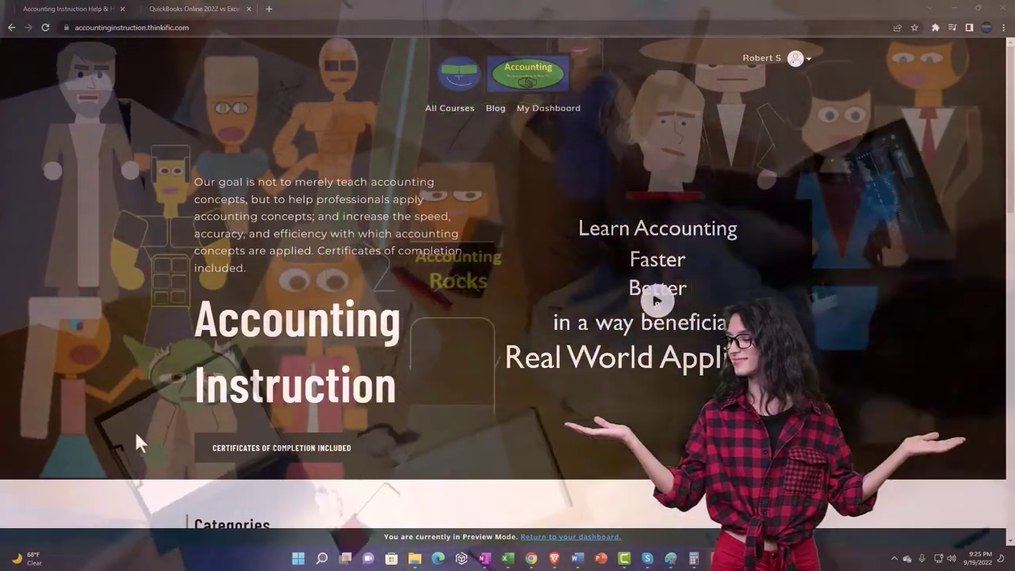
Look through the accounting course categories and the lesson sections of the QuickBooks Online 2022 course.
scroll(139, 438, "down", 5)
scroll(140, 434, "down", 2)
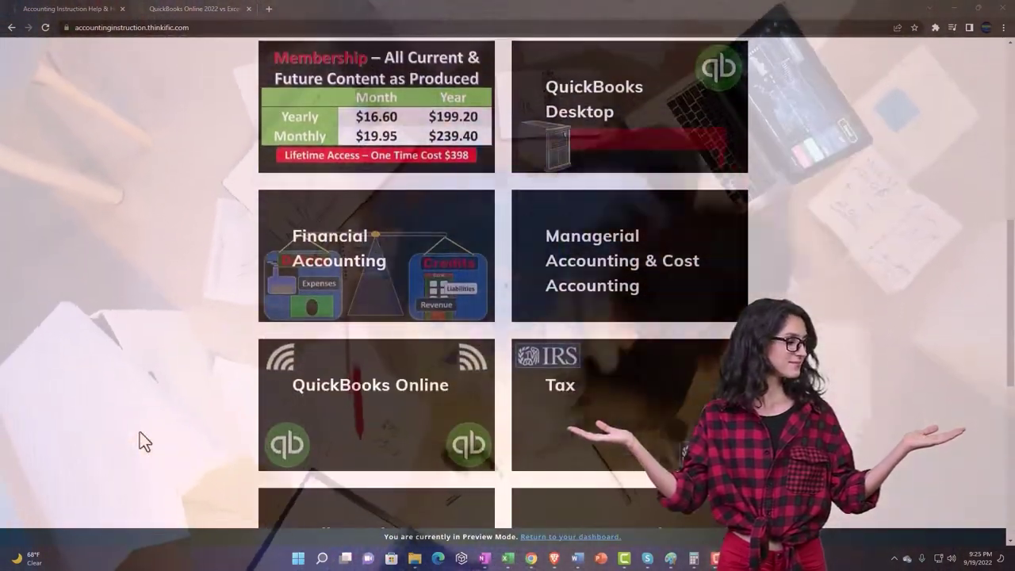
scroll(139, 434, "down", 1)
scroll(140, 432, "down", 5)
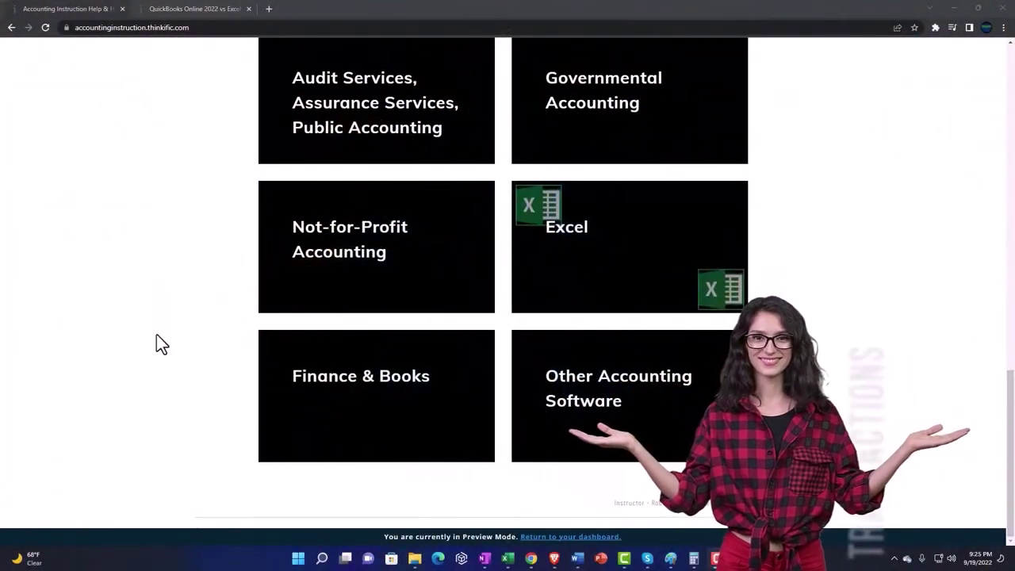
left_click(182, 9)
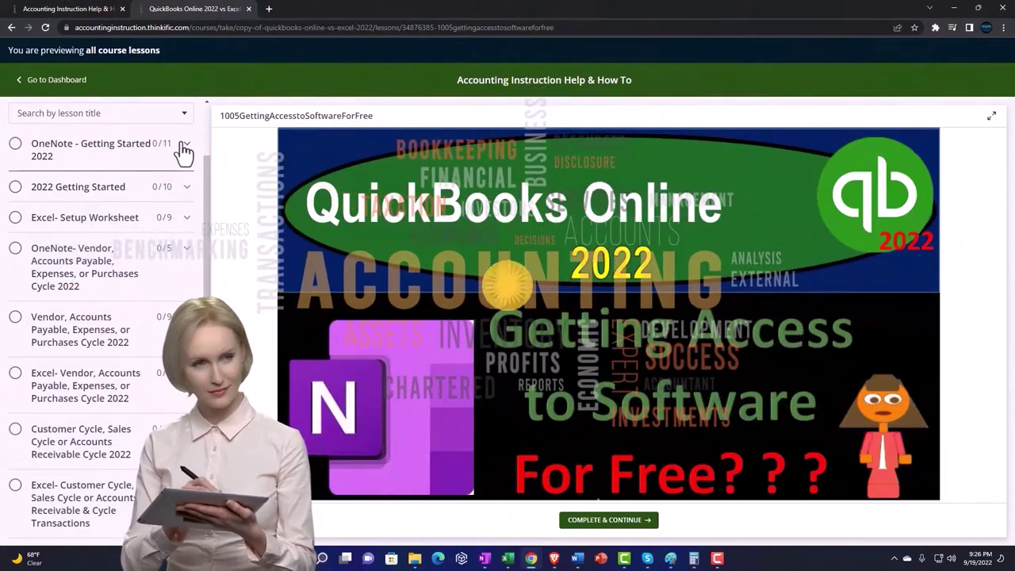
left_click(185, 147)
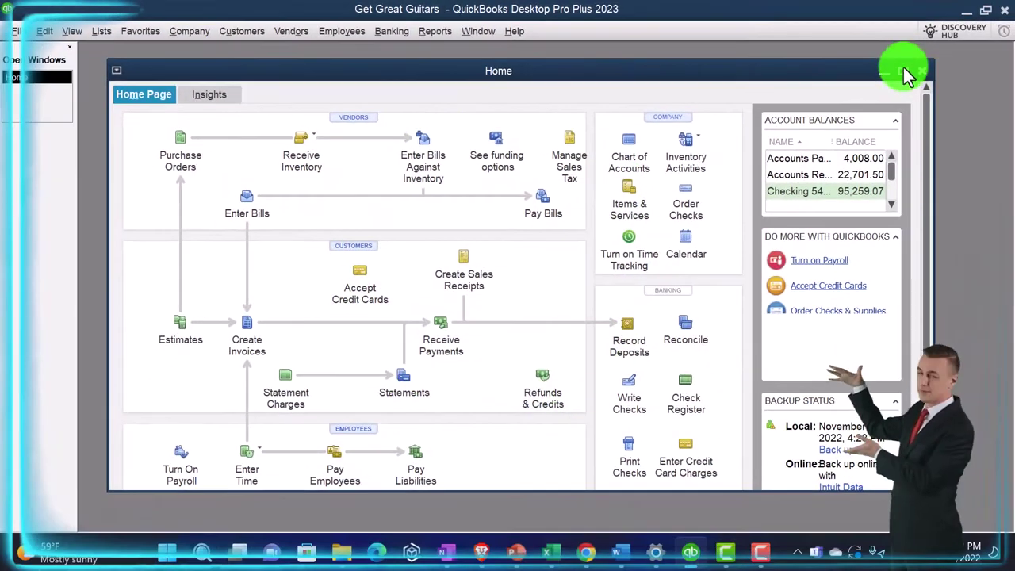
Maximize the Home page window and check the display options for the open window list and icon bar.
left_click(904, 73)
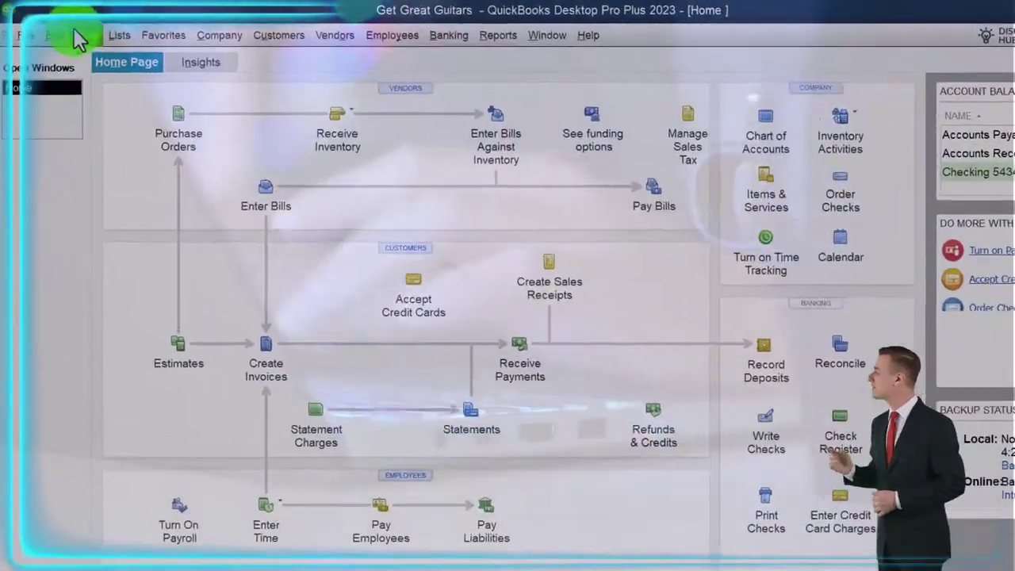
left_click(86, 34)
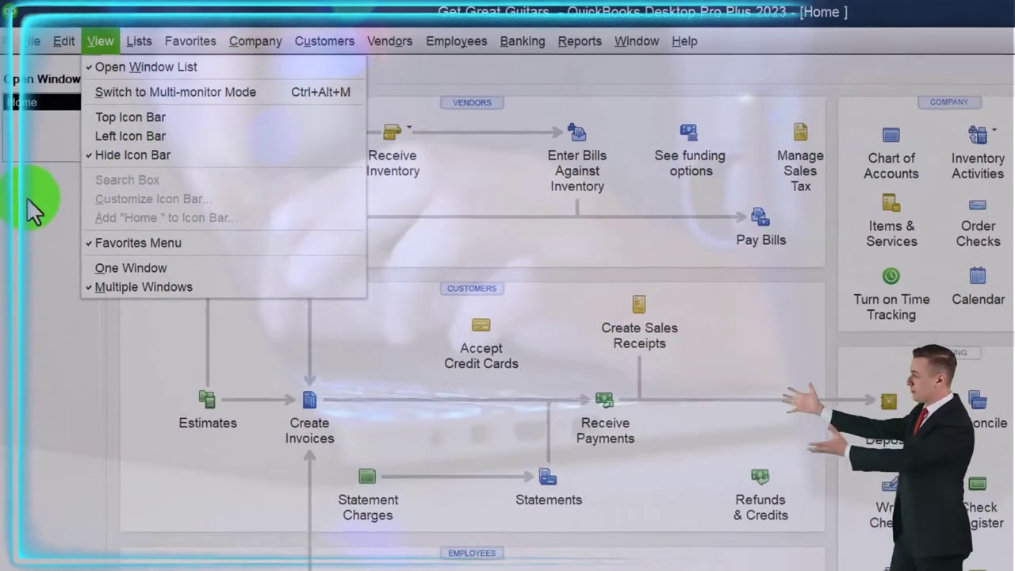
key("Escape")
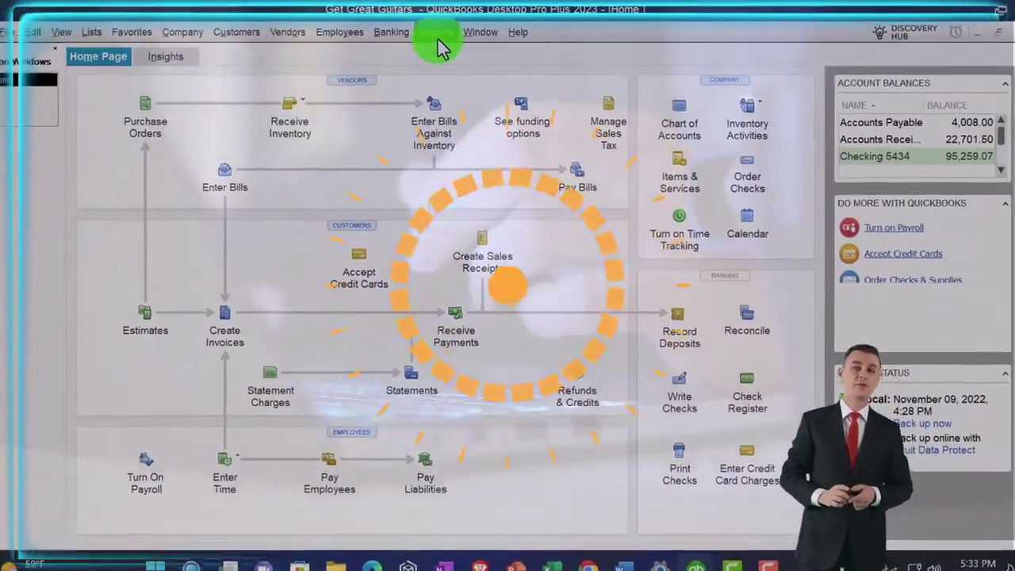
Open the Profit & Loss Standard report and set its date range from 01/01/2023 to 02/28/2023.
left_click(437, 33)
mouse_move(531, 164)
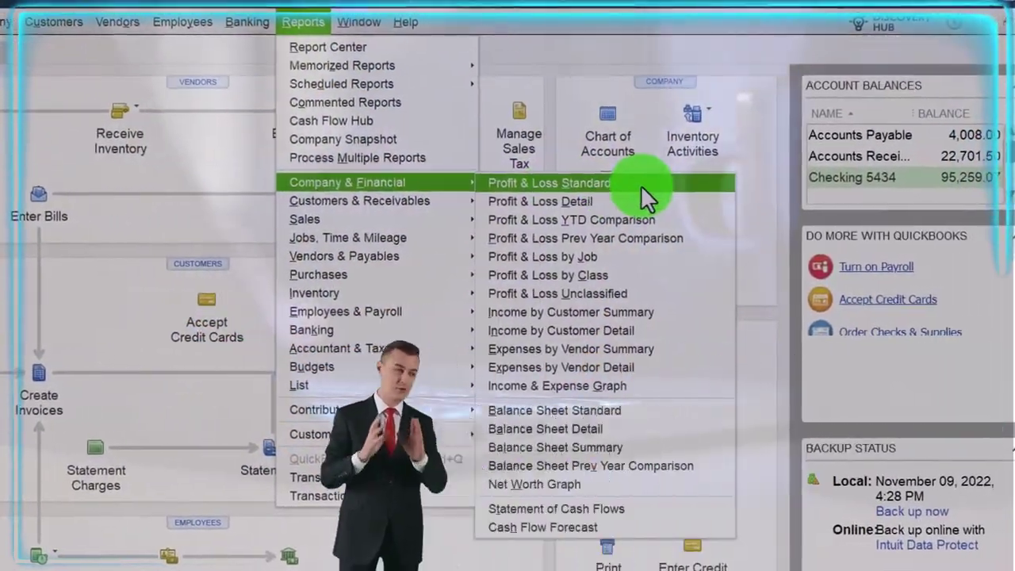
left_click(713, 191)
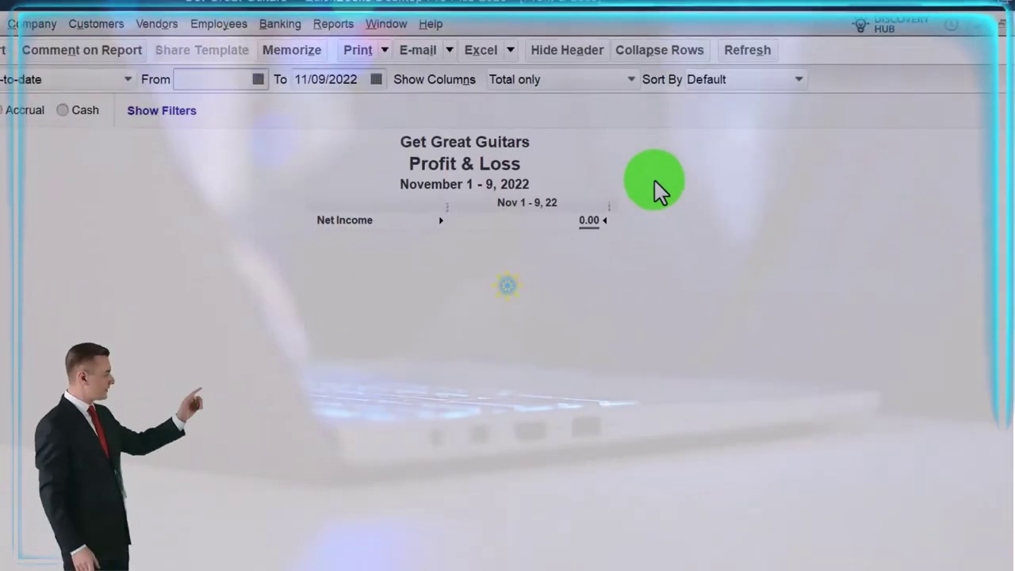
key("Tab")
type("010123")
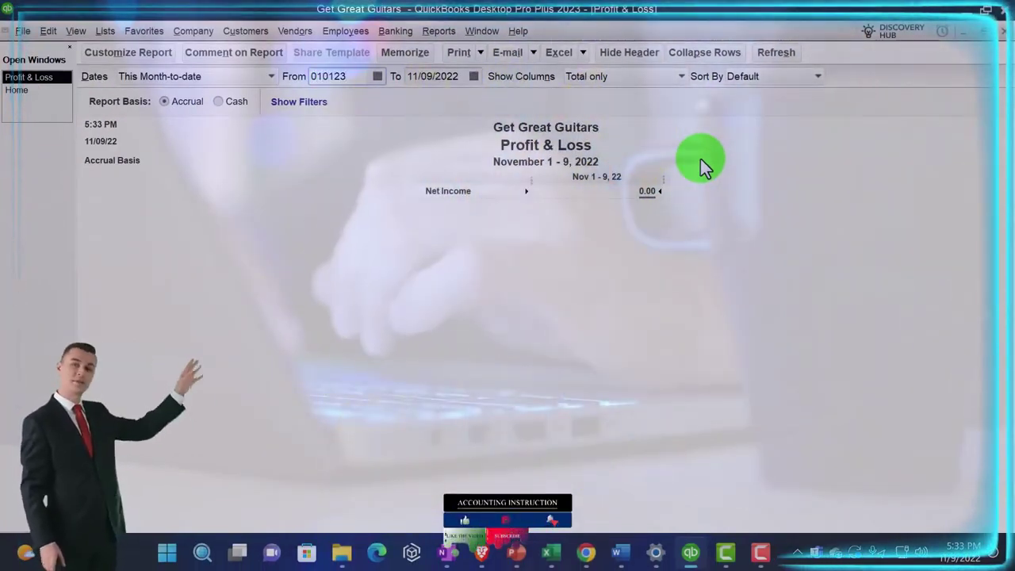
key("Tab")
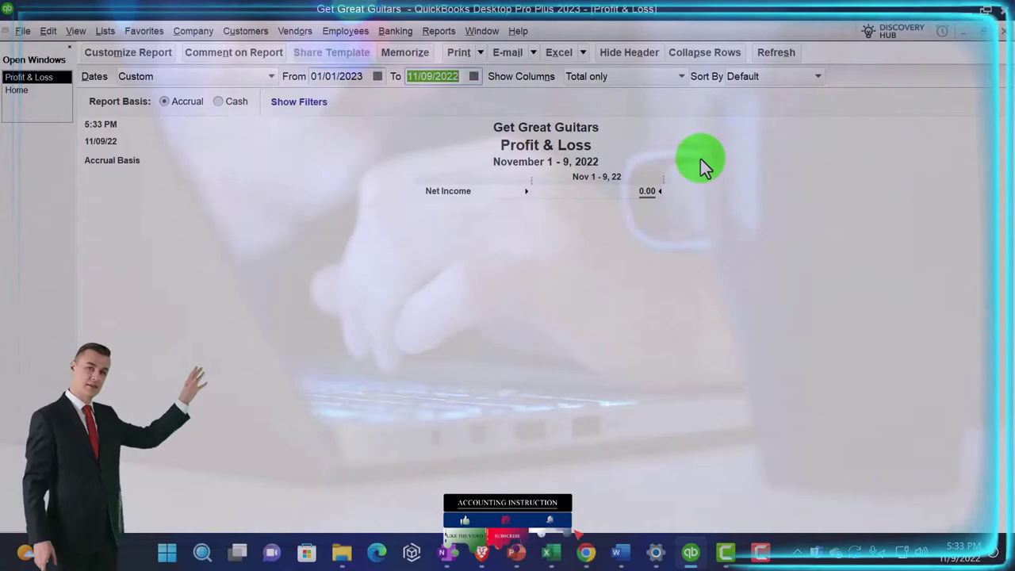
type("022823")
key("Tab")
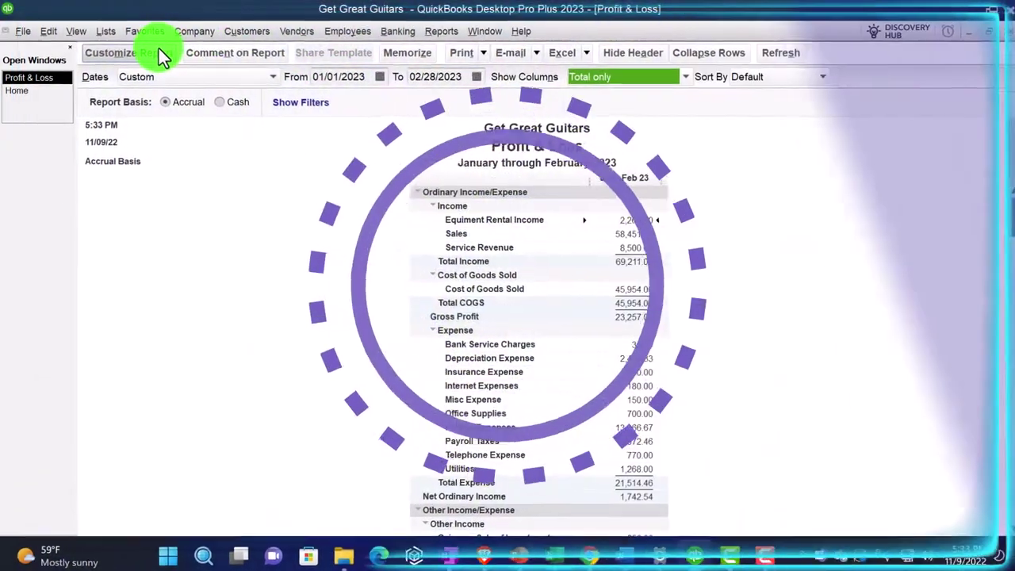
Customize the Profit & Loss report to use font size 14 for the column labels and all related fonts.
left_click(159, 53)
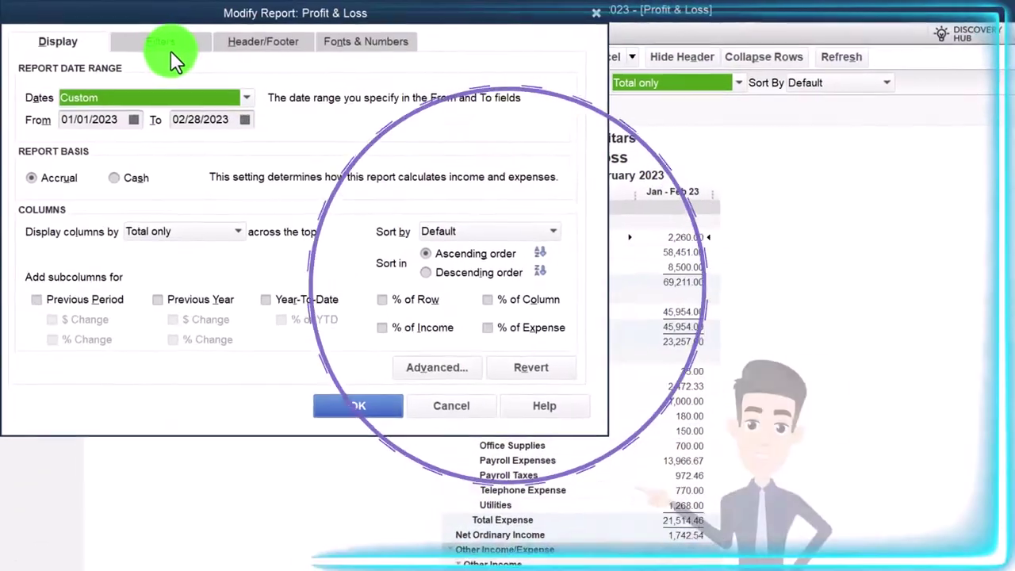
left_click(346, 40)
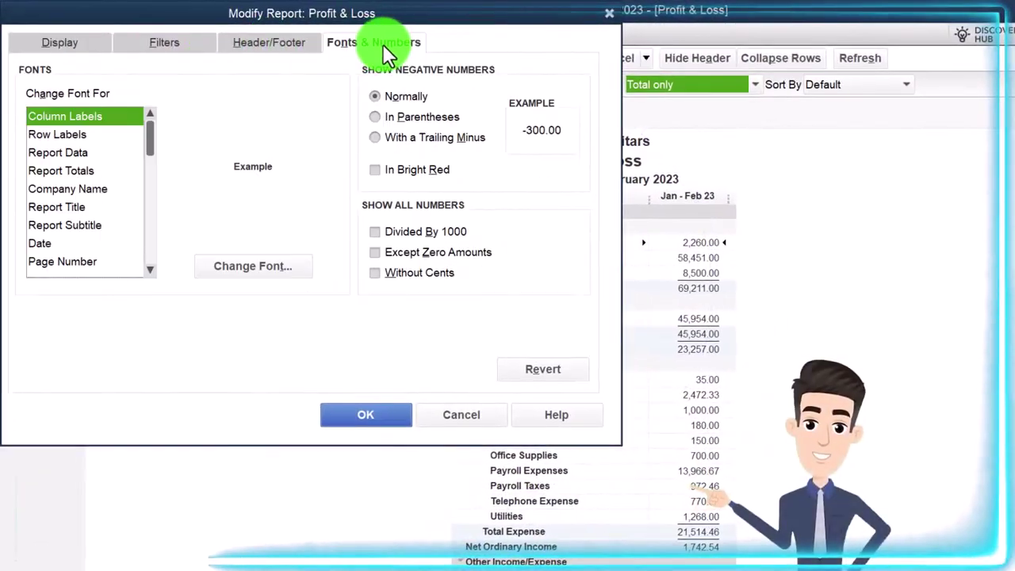
left_click(292, 256)
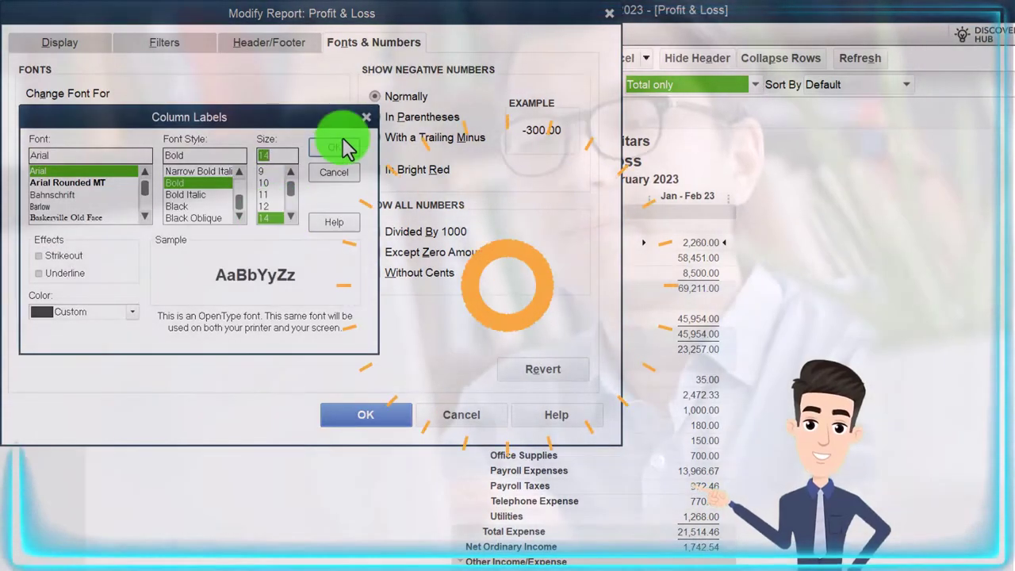
left_click(336, 146)
left_click(499, 189)
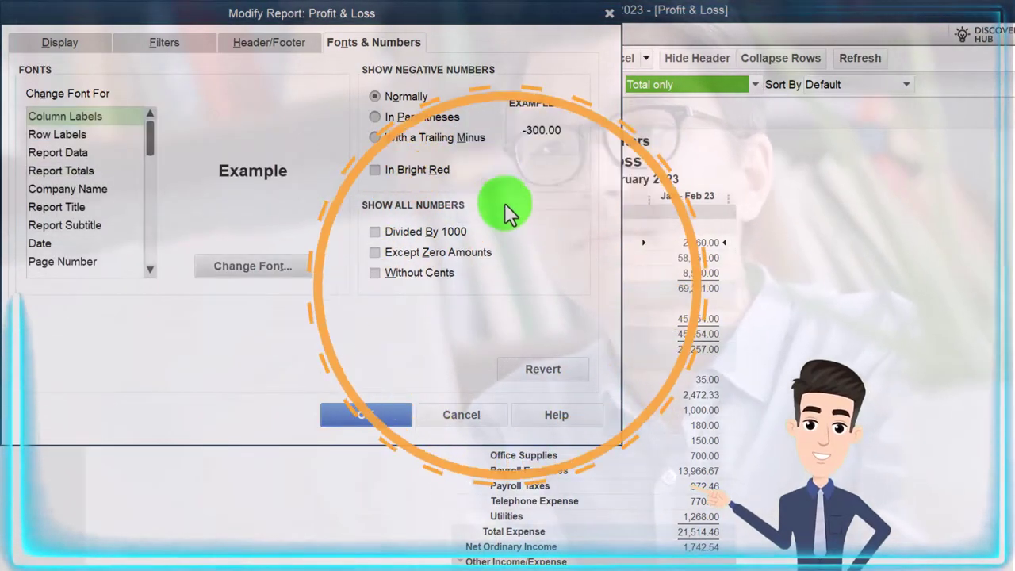
left_click(381, 418)
Open the Balance Sheet Standard report and customize its date range from 01/01/2023 to 02/28/2023.
left_click(487, 34)
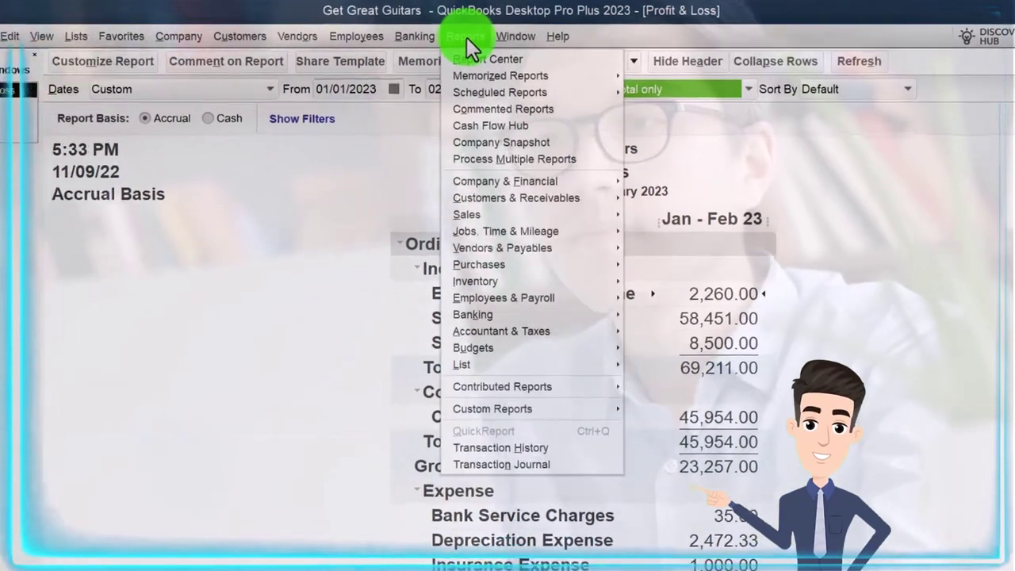
mouse_move(486, 183)
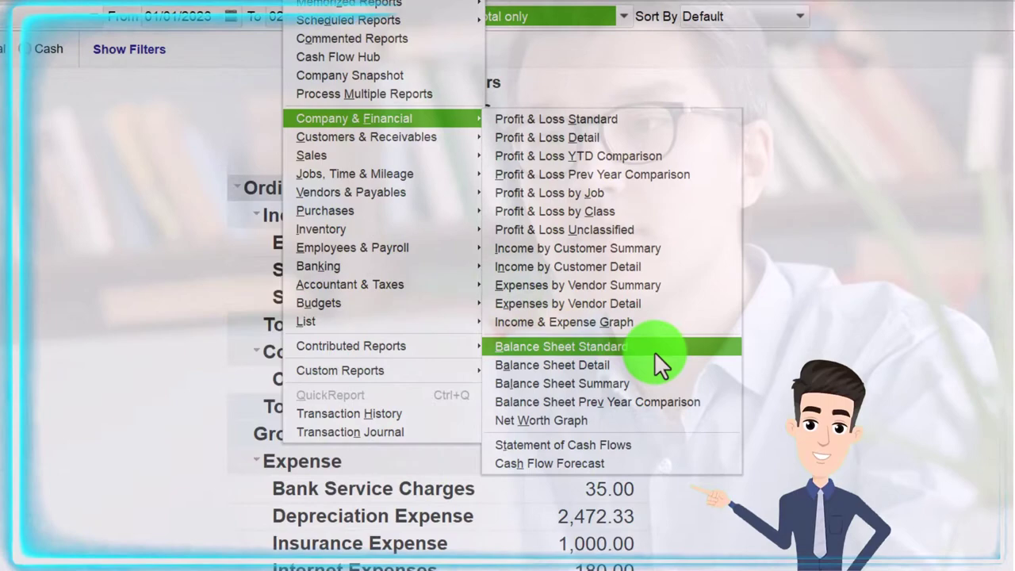
left_click(655, 353)
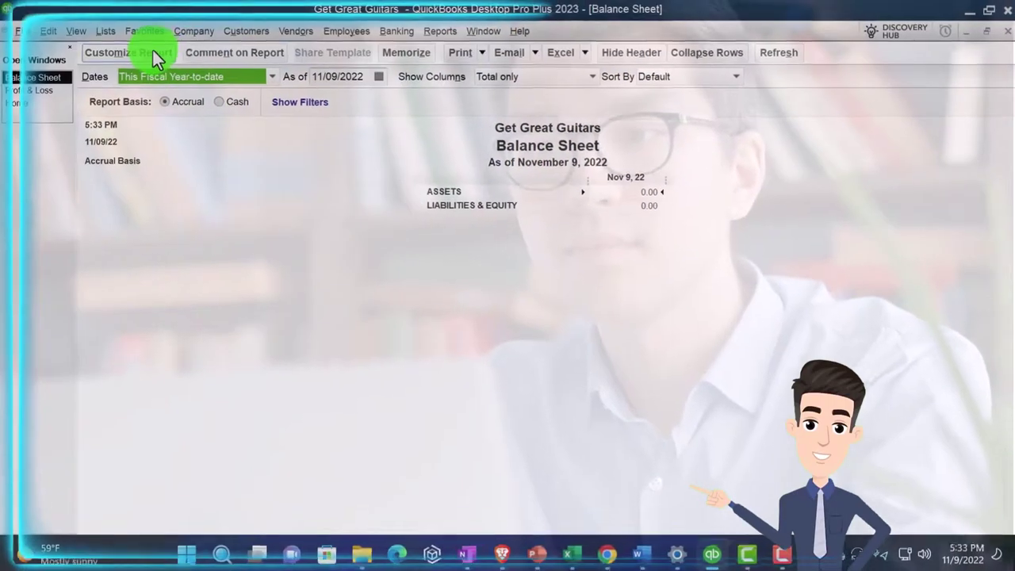
left_click(156, 57)
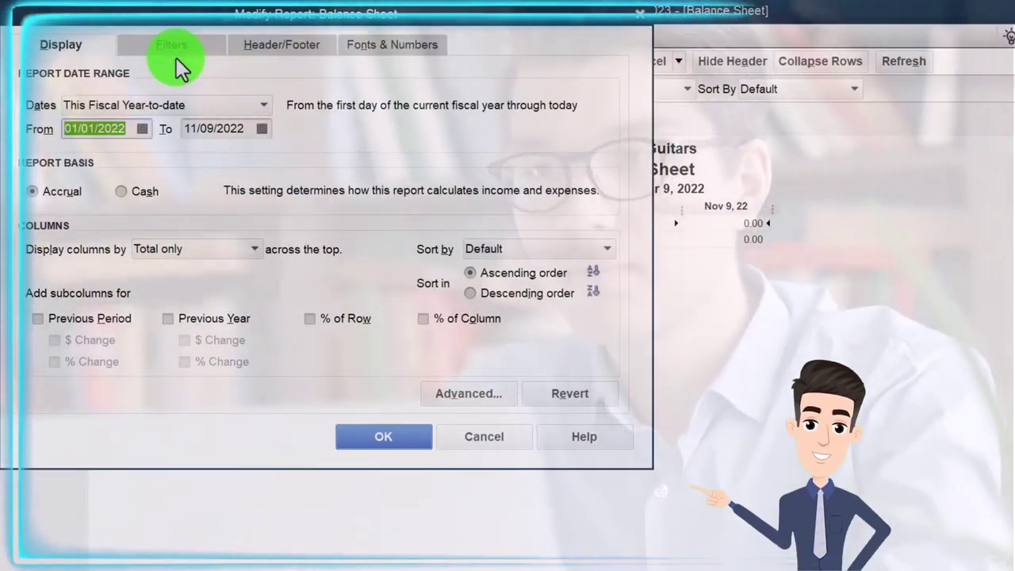
type("01012023")
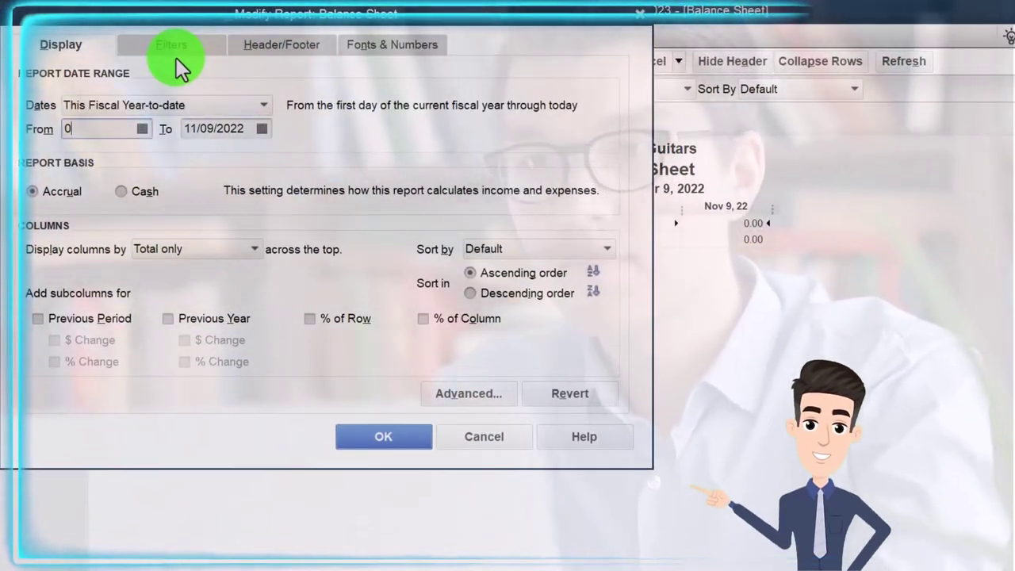
key("Tab")
type("022823")
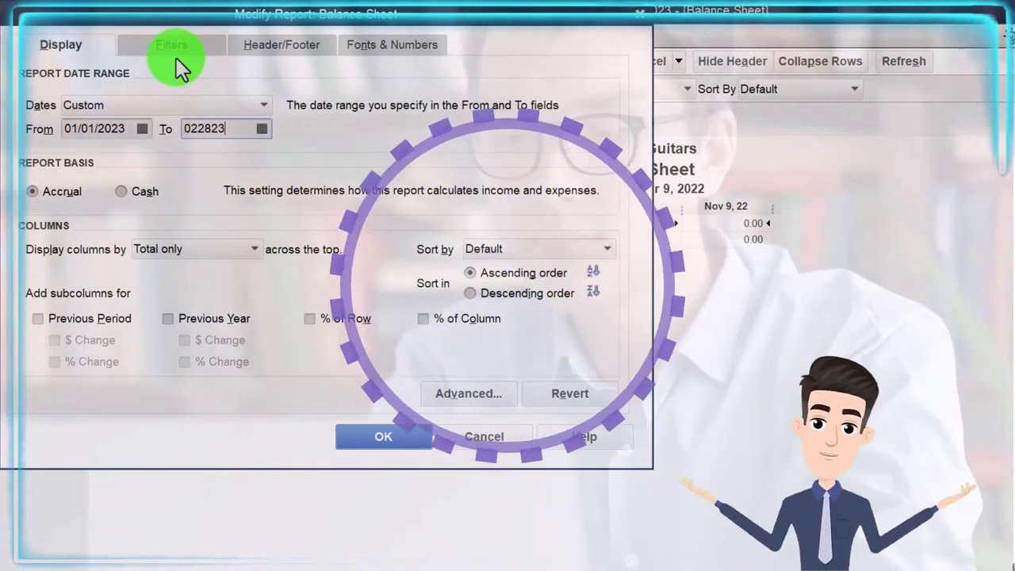
key("Tab")
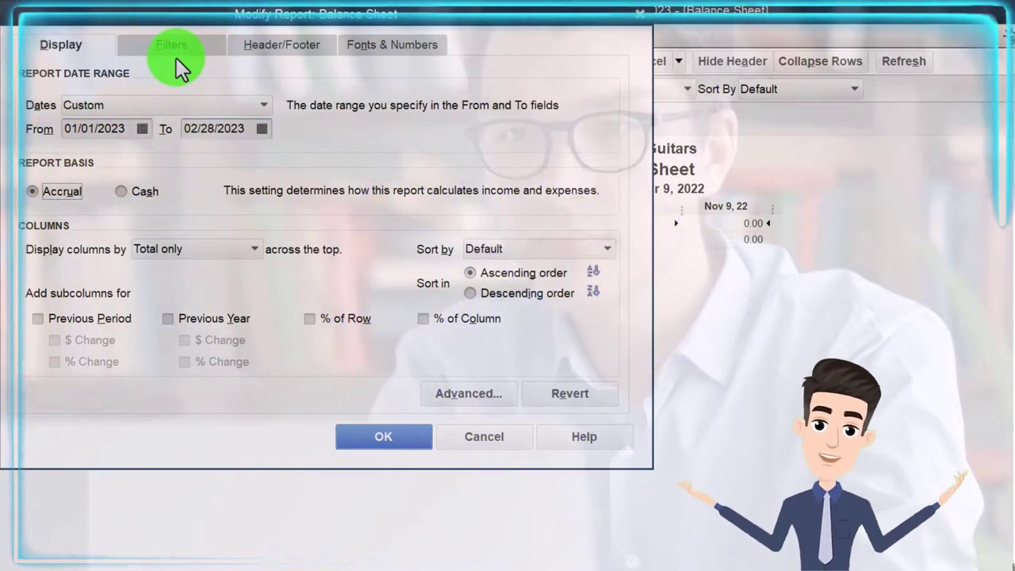
Set the Balance Sheet's column label font size to 14, change all related fonts, and apply the customization.
left_click(404, 44)
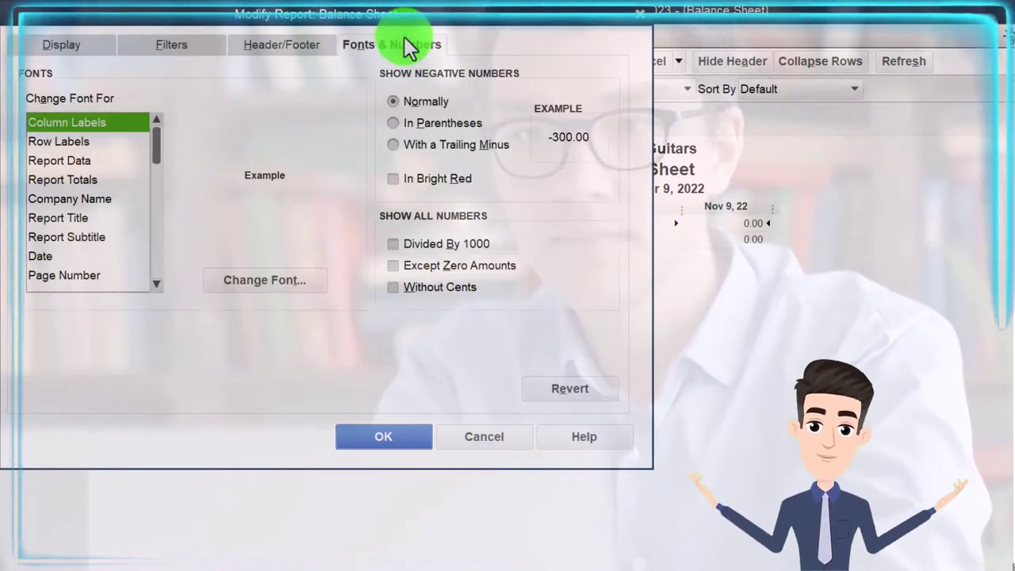
left_click(312, 286)
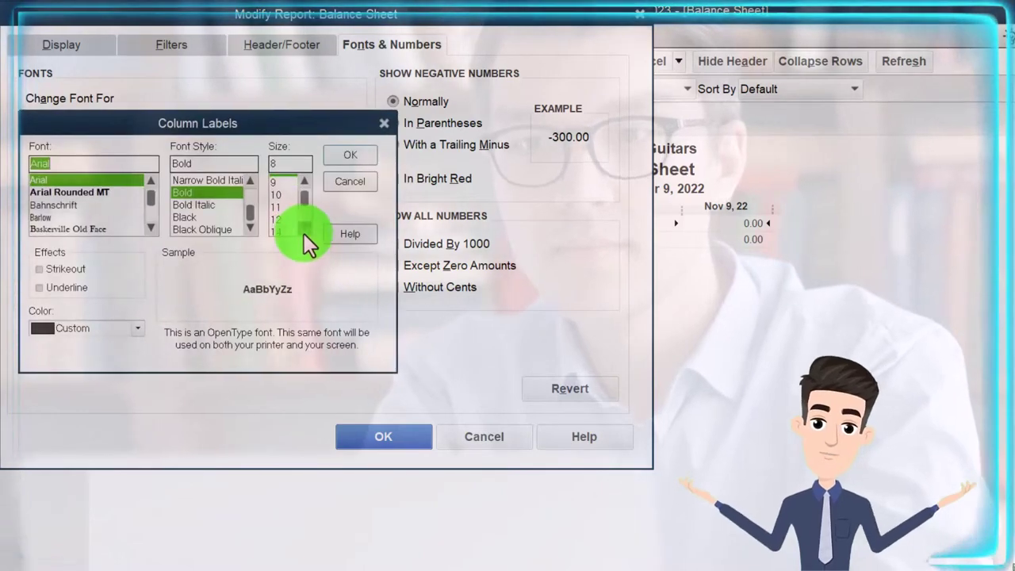
left_click(282, 229)
left_click(337, 157)
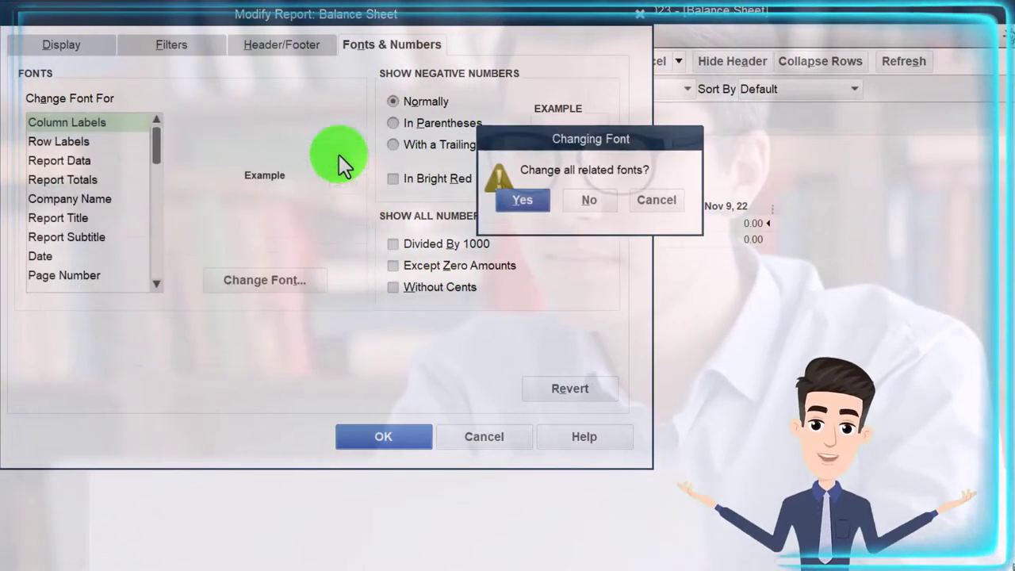
left_click(518, 210)
left_click(409, 437)
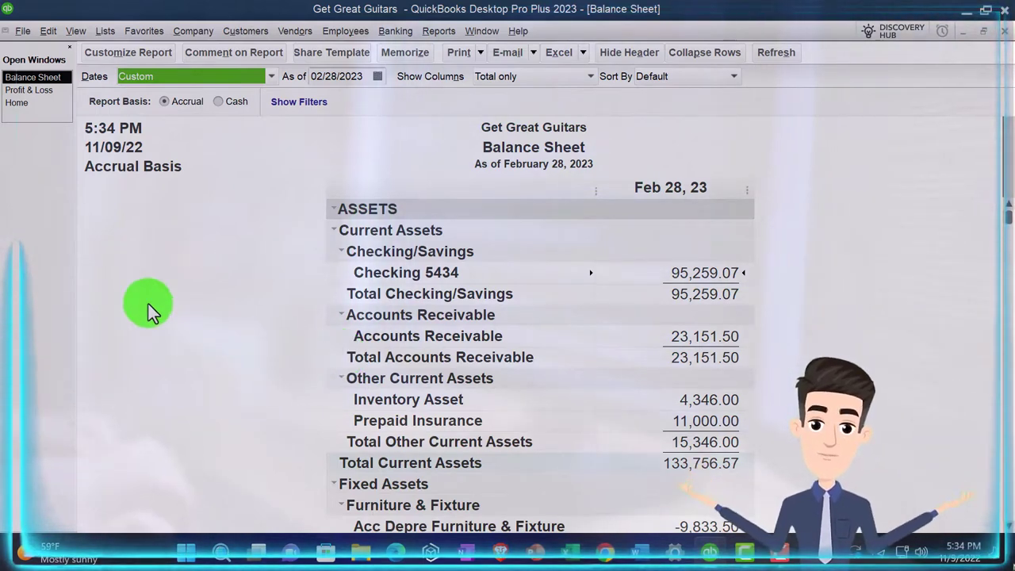
Review the Profit & Loss and Balance Sheet reports, and switch to Excel to examine the BS sheet of the Budget workbook.
left_click(45, 91)
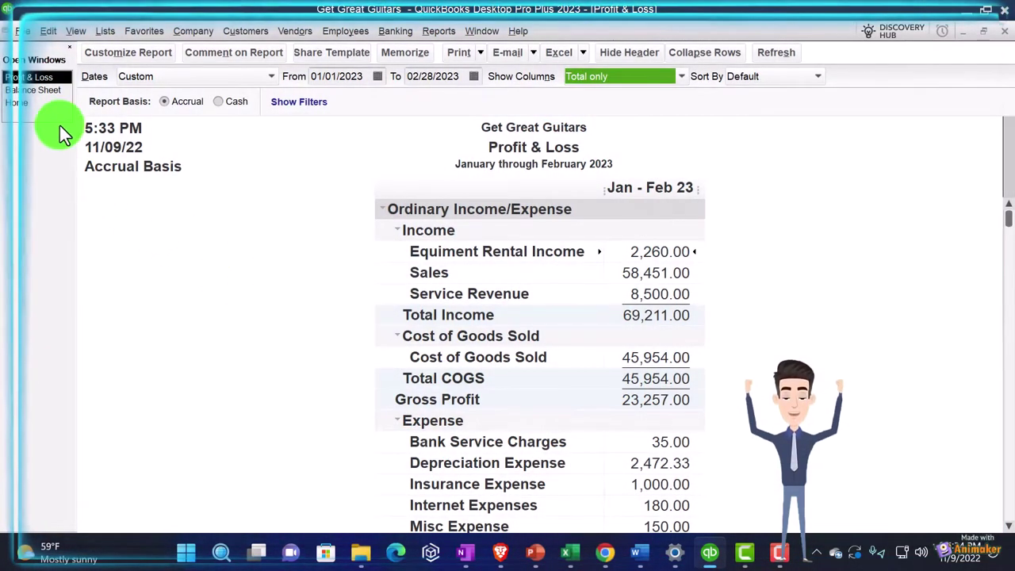
left_click(49, 92)
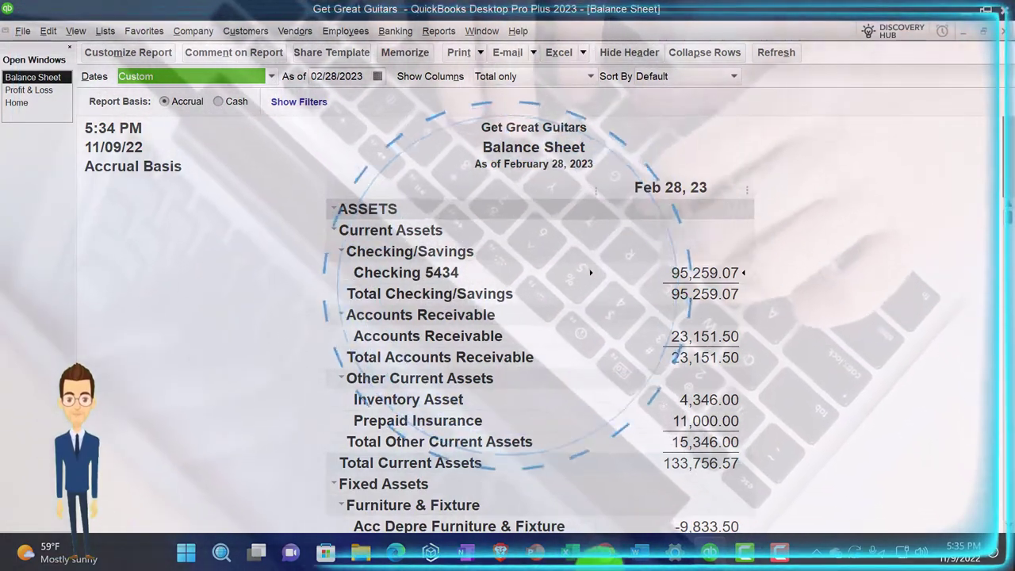
key("alt+Tab")
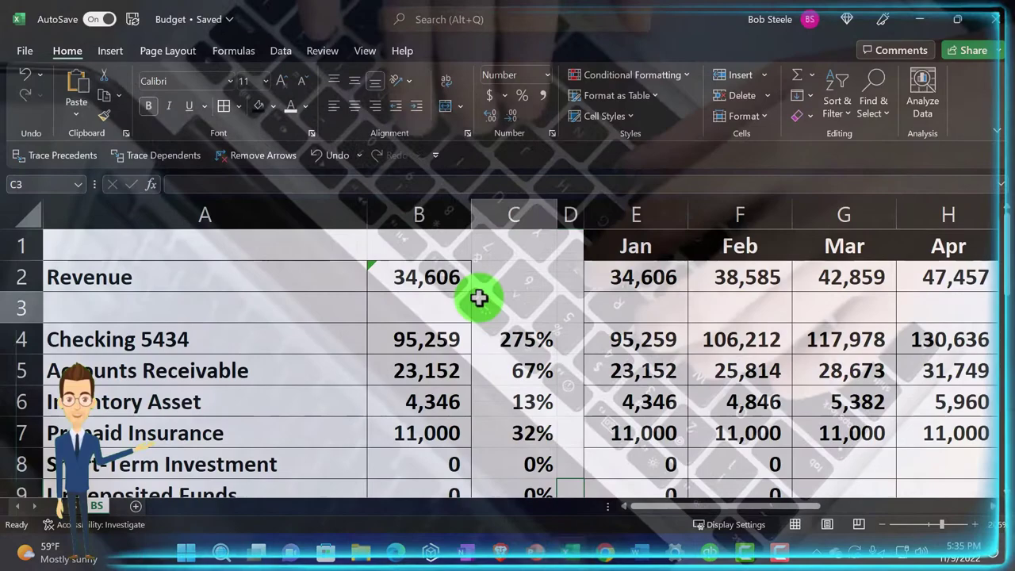
scroll(269, 378, "down", 2)
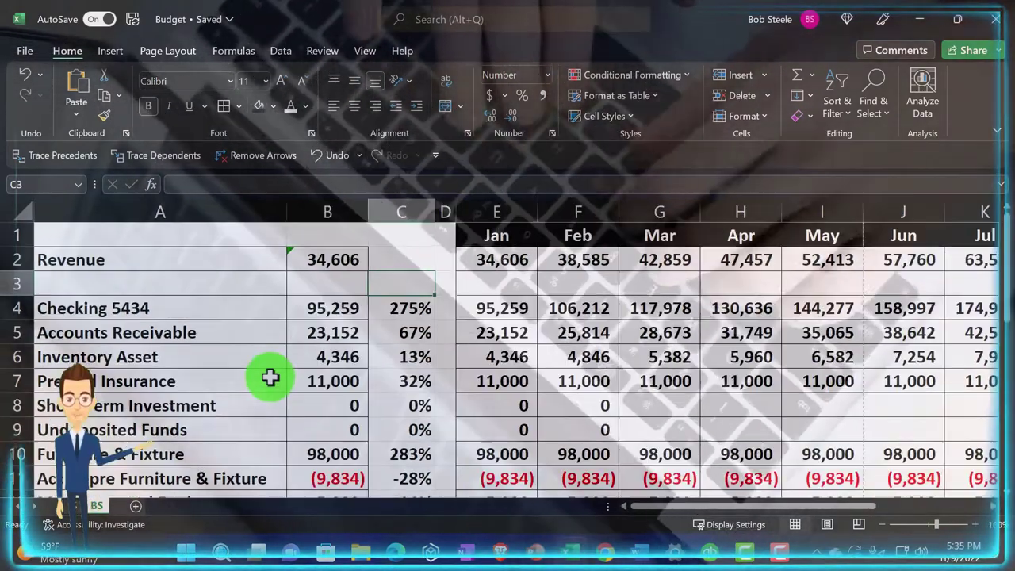
scroll(269, 378, "down", 2)
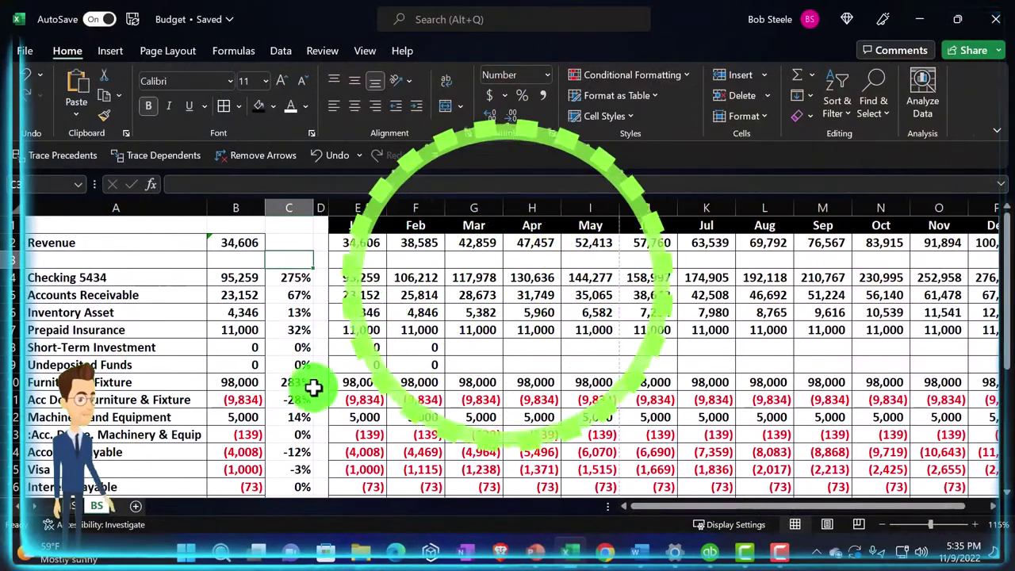
Switch to QuickBooks Desktop and open the budget setup from the company's planning and budgeting features.
left_click(710, 555)
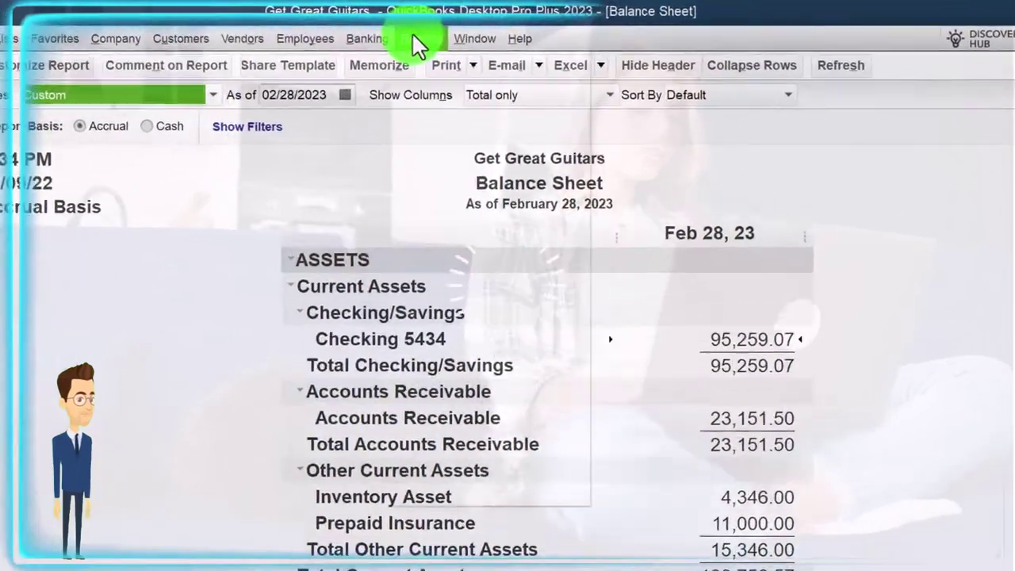
left_click(438, 31)
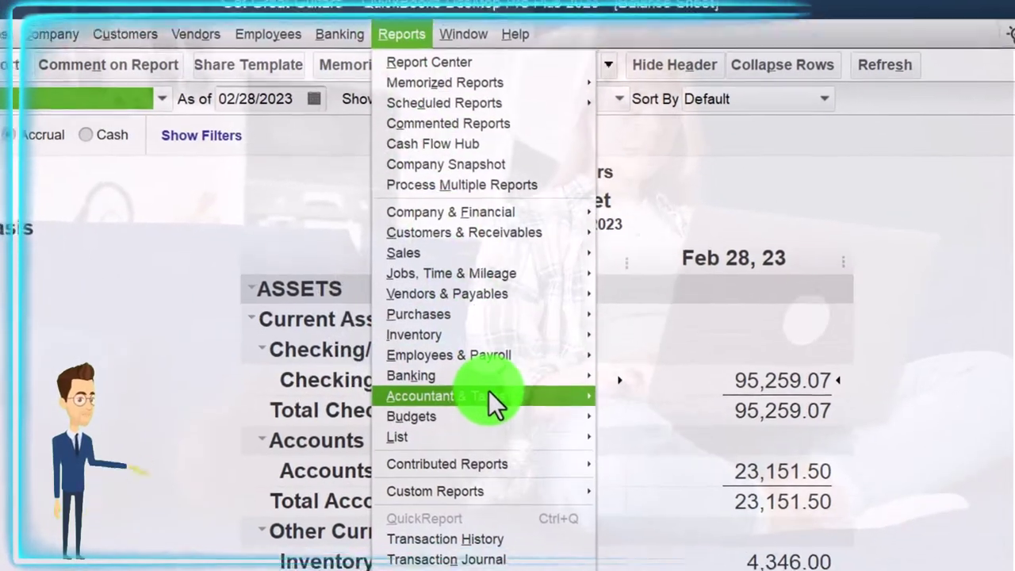
mouse_move(491, 406)
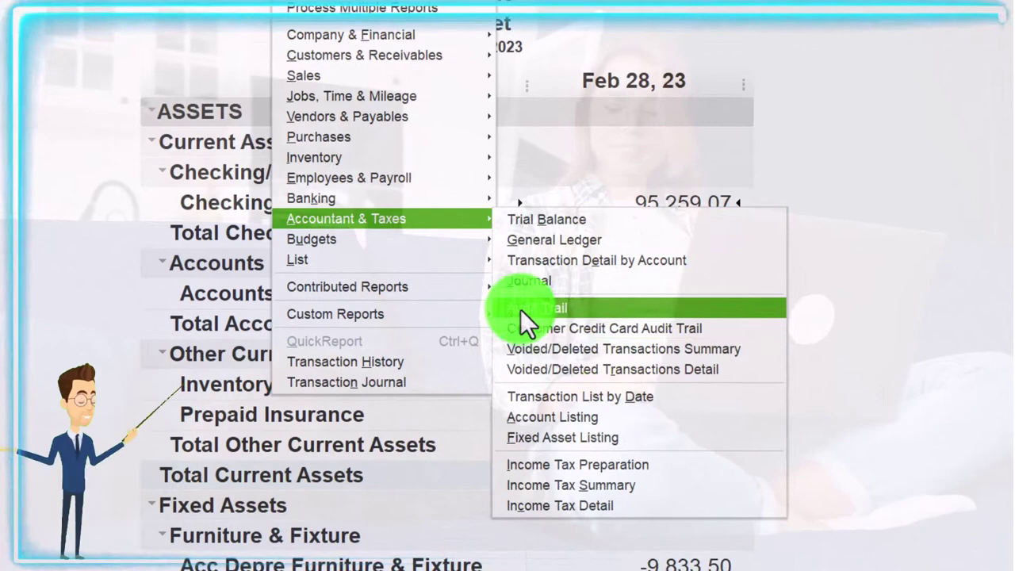
mouse_move(426, 240)
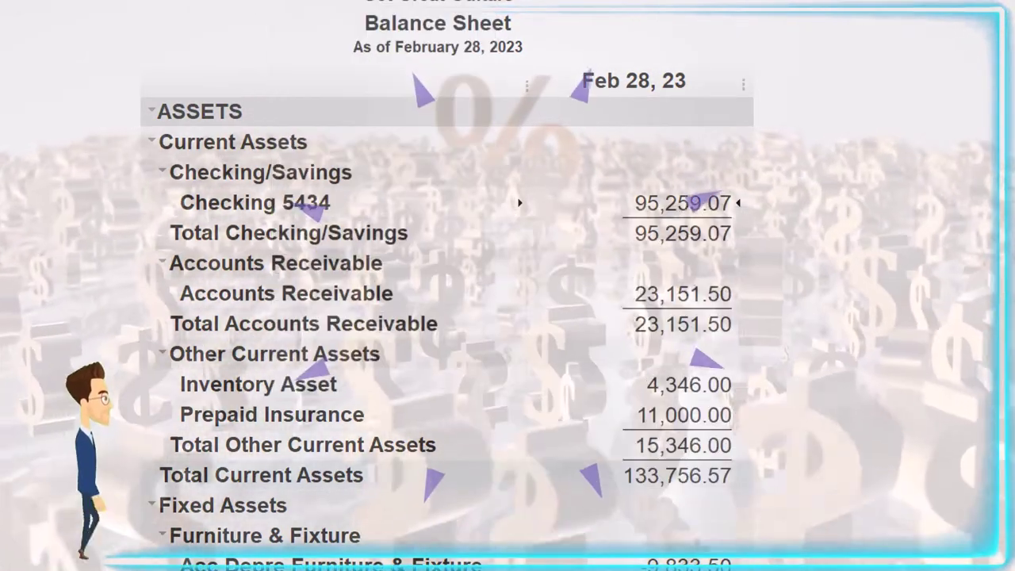
left_click(215, 30)
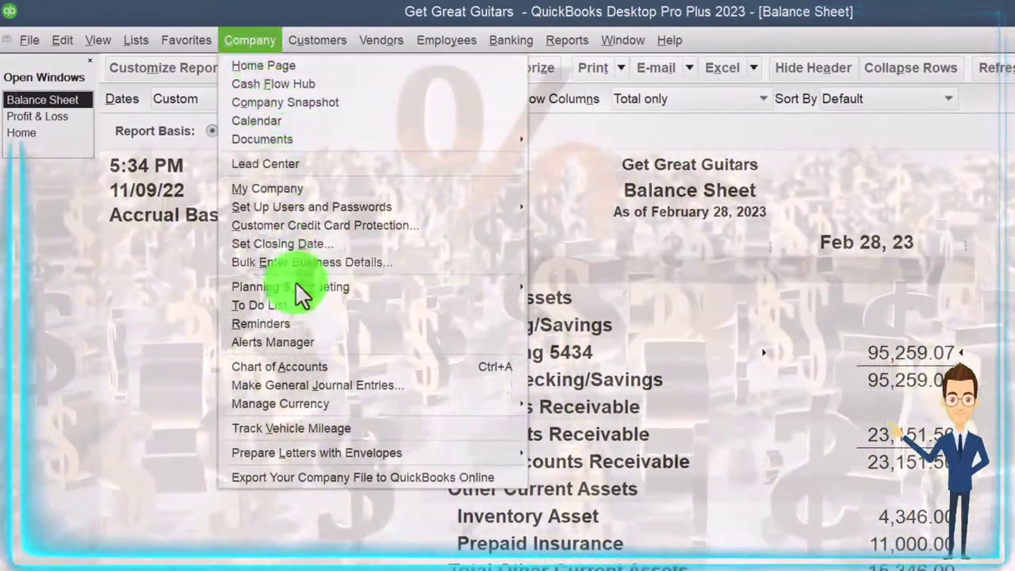
mouse_move(386, 284)
left_click(561, 288)
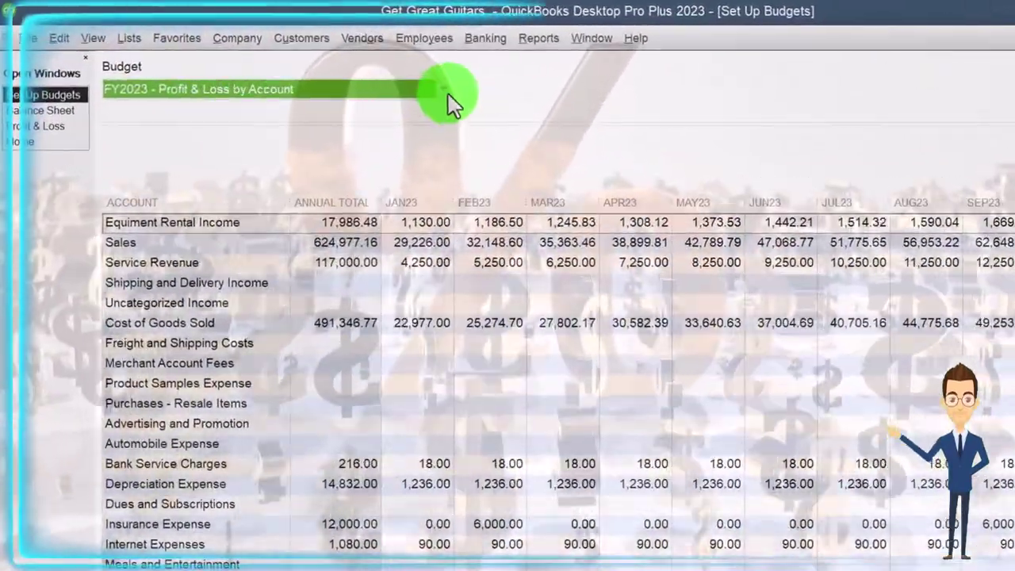
Check the list of existing budgets and create a new 2023 budget of the Balance Sheet type.
left_click(362, 74)
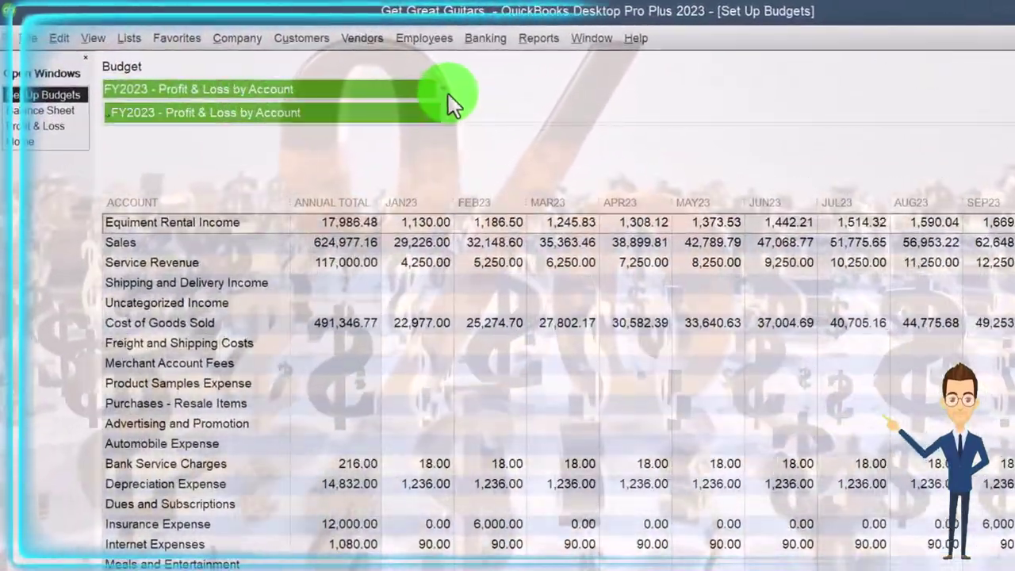
left_click(448, 93)
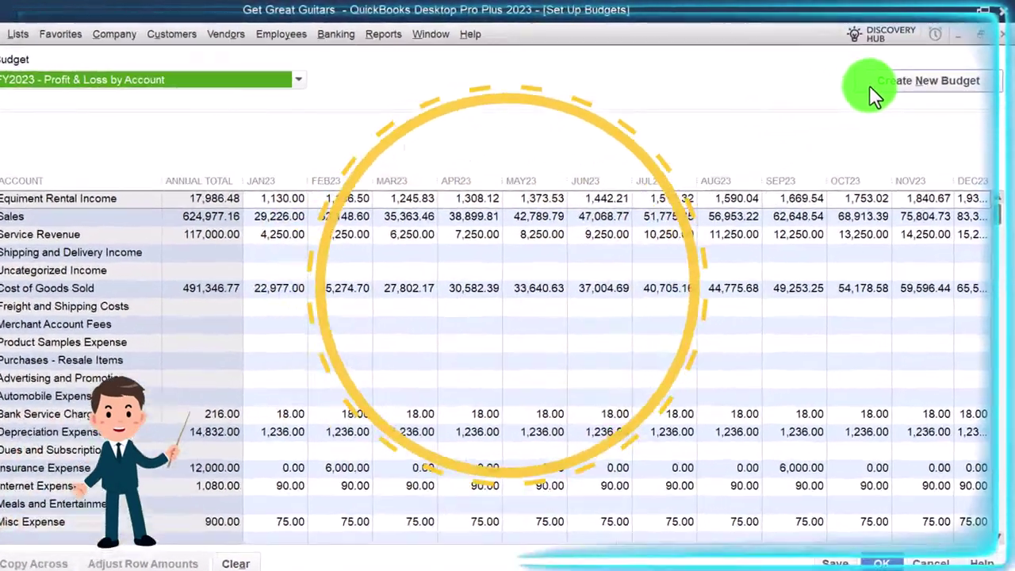
left_click(884, 77)
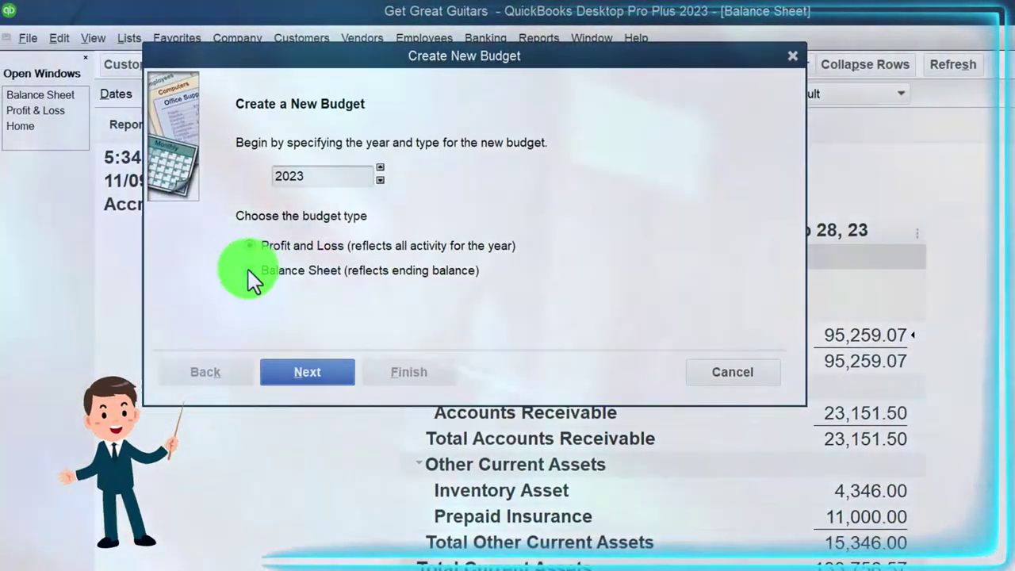
left_click(250, 270)
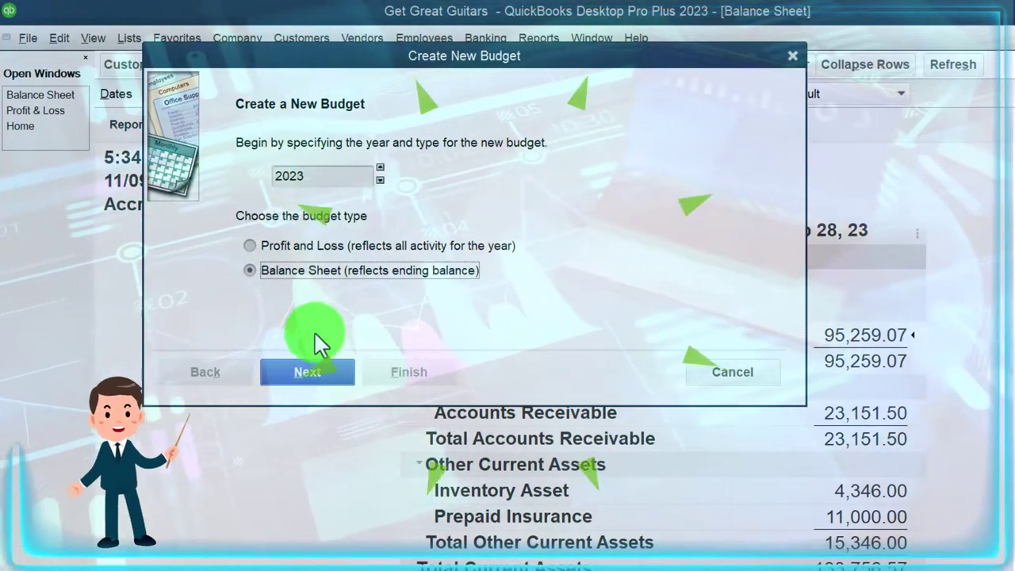
left_click(315, 369)
left_click(409, 371)
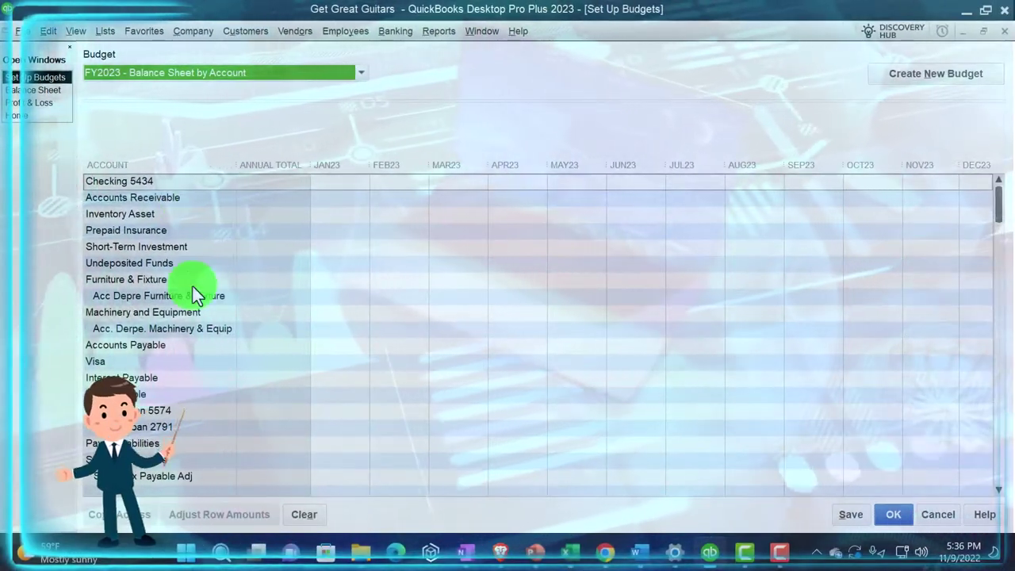
Compare the account list of the new balance sheet budget with the monthly amounts on the BS sheet in Excel.
scroll(192, 287, "down", 3)
scroll(202, 288, "up", 3)
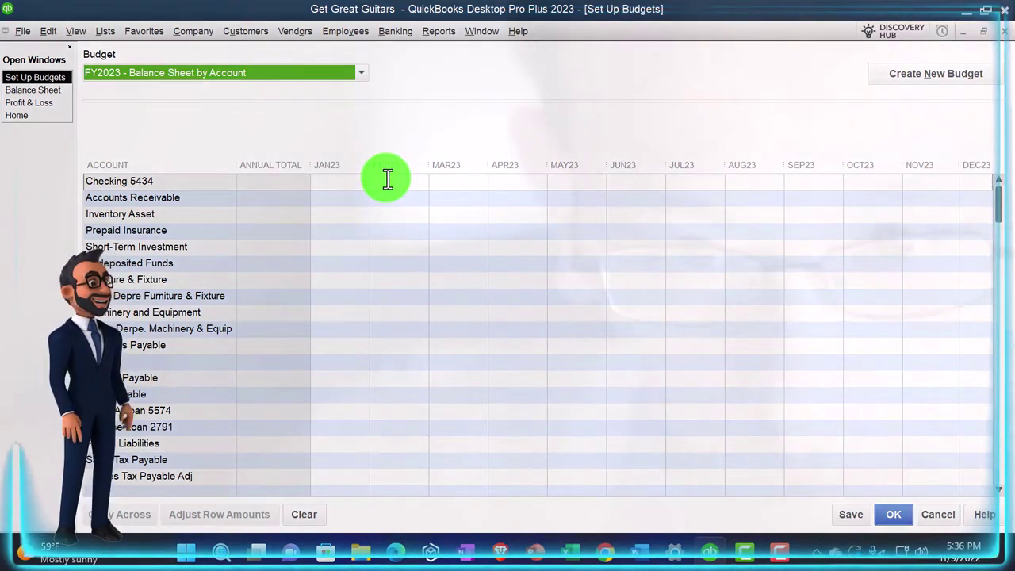
left_click(357, 182)
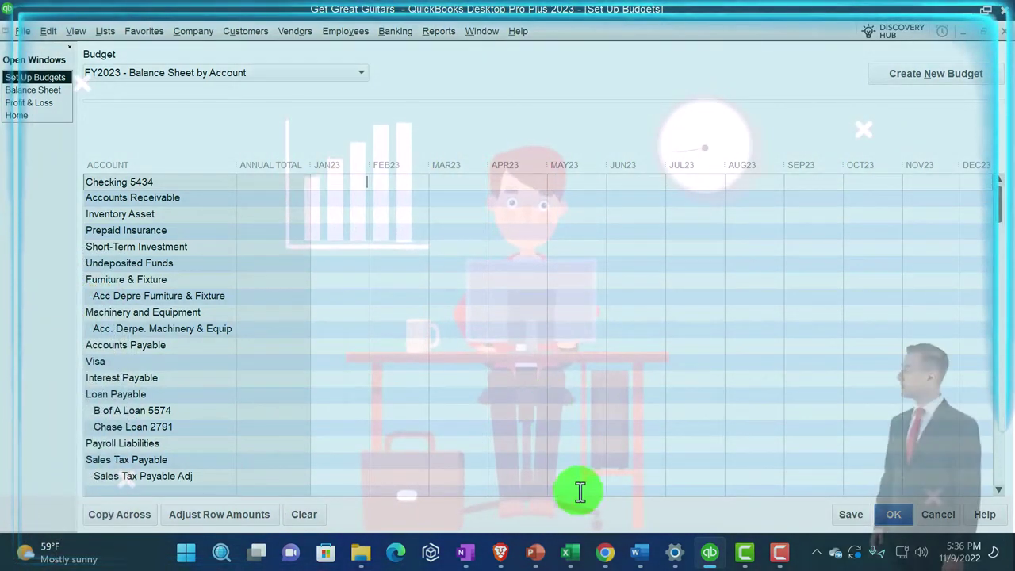
left_click(575, 548)
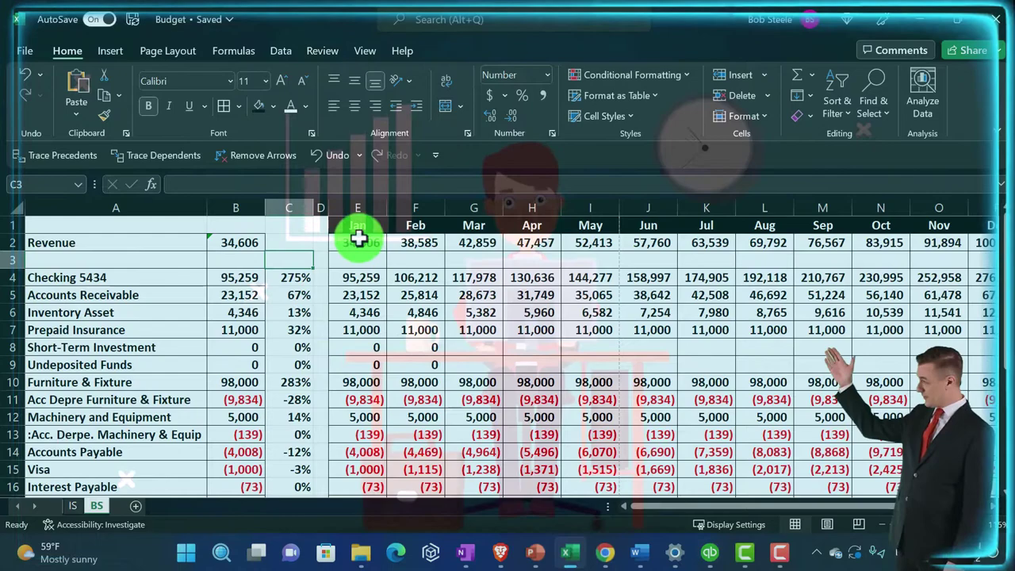
scroll(373, 414, "right", 1)
scroll(373, 414, "up", 2)
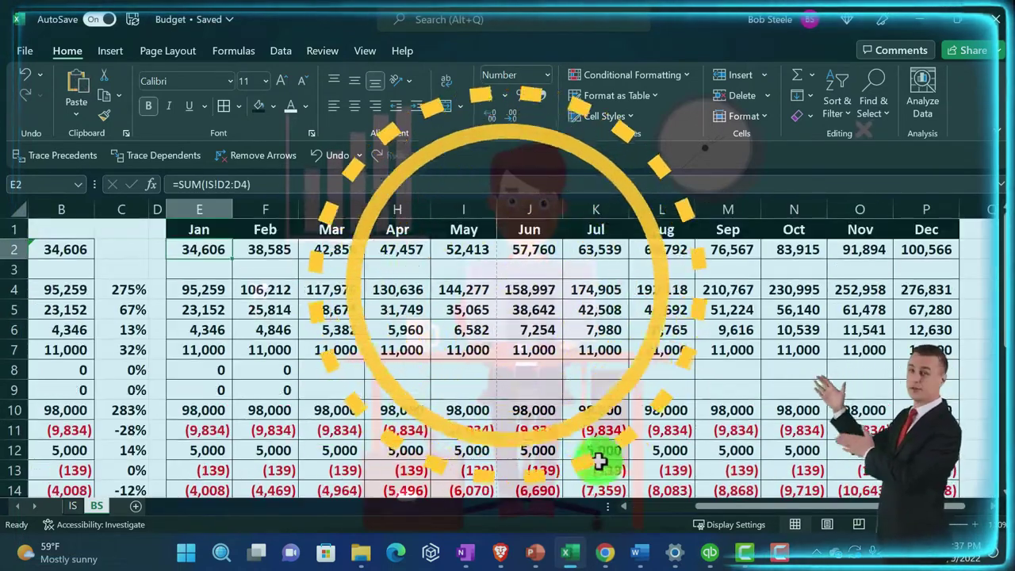
left_click_drag(750, 511, 662, 511)
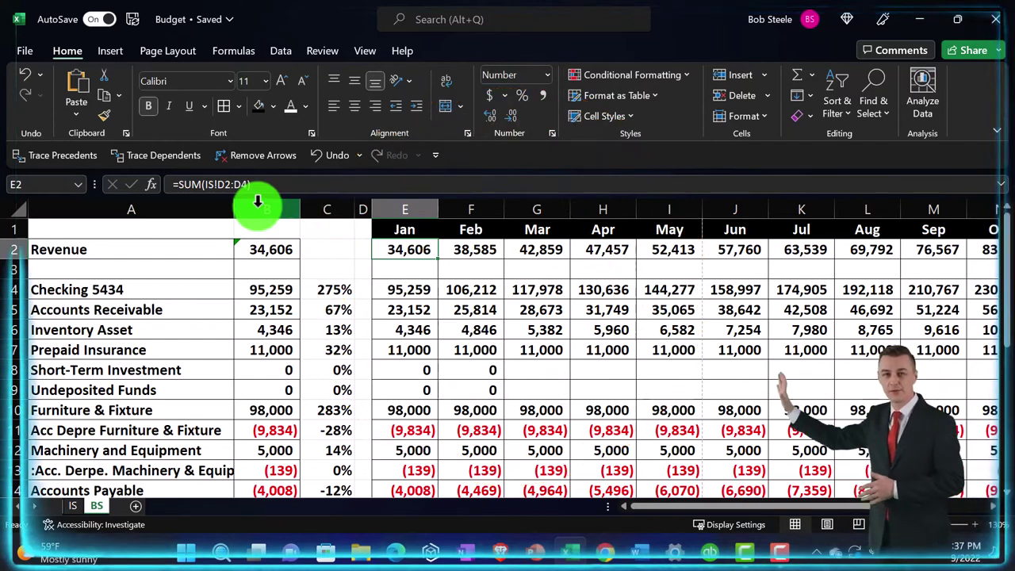
Hide columns B through D on the BS sheet.
left_click(257, 202)
left_click_drag(290, 213, 358, 206)
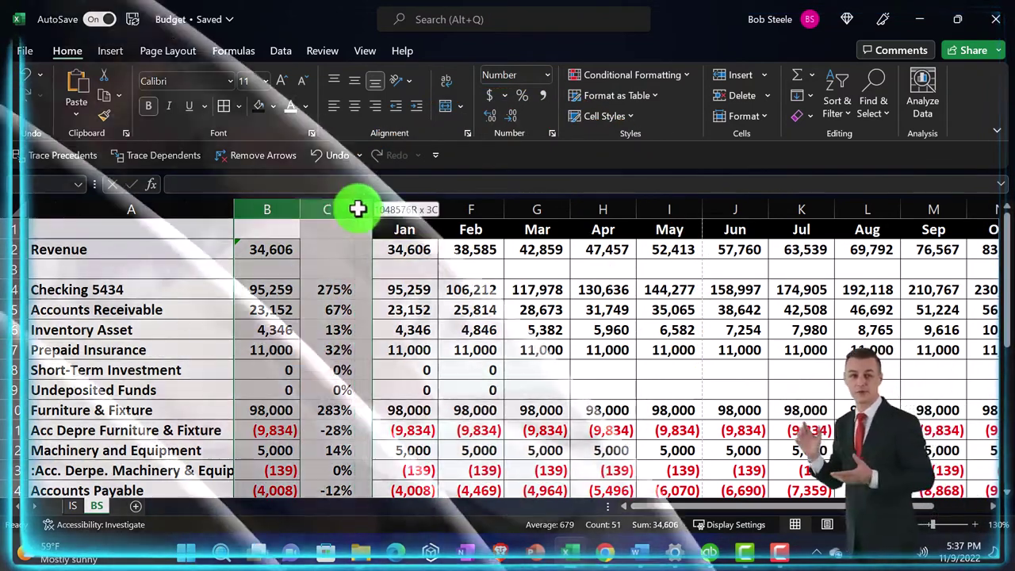
right_click(338, 255)
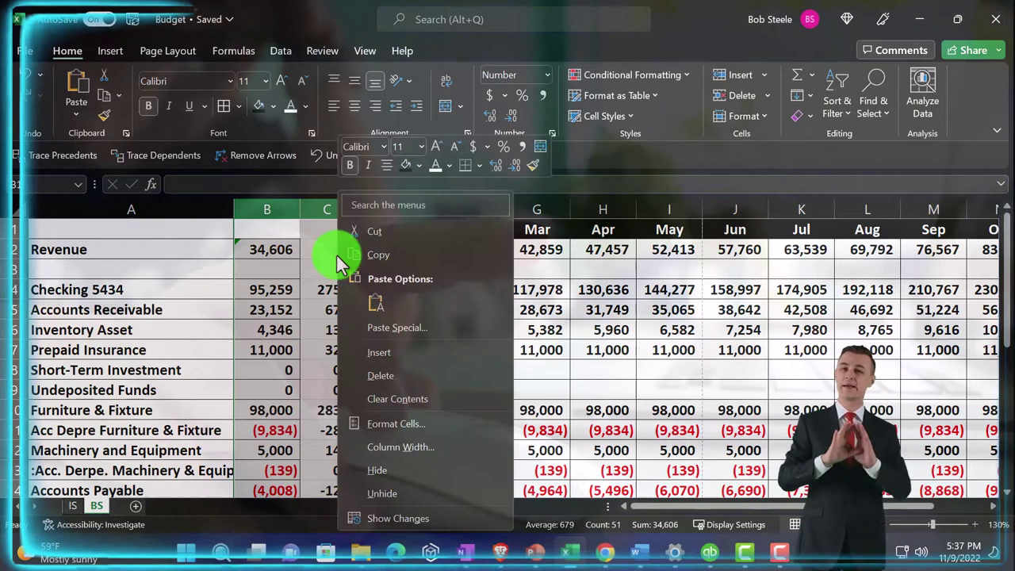
left_click(384, 471)
left_click(342, 312)
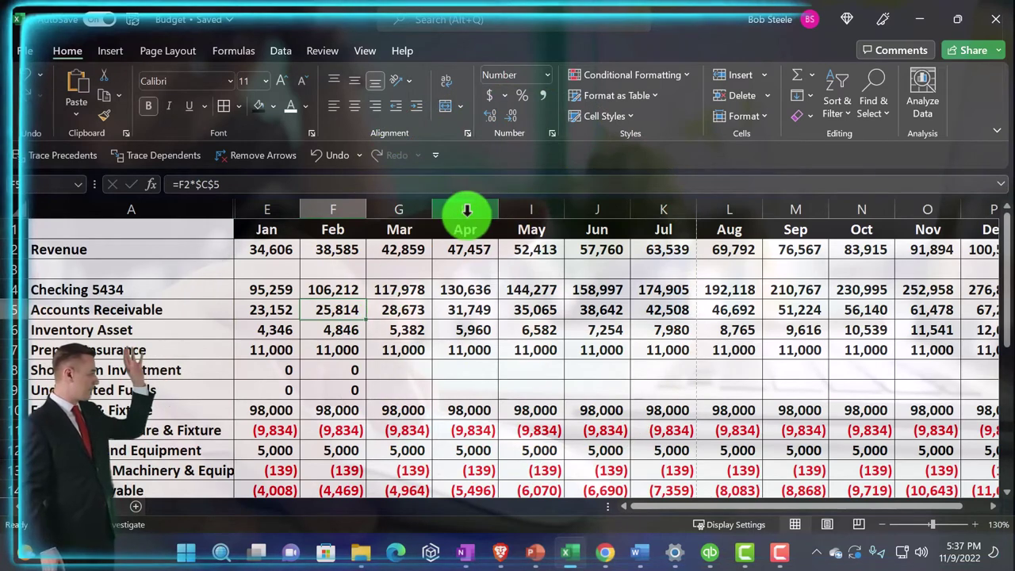
Hide columns H through Q, covering April to December, and return to cell A1 of the BS sheet.
left_click_drag(466, 208, 856, 249)
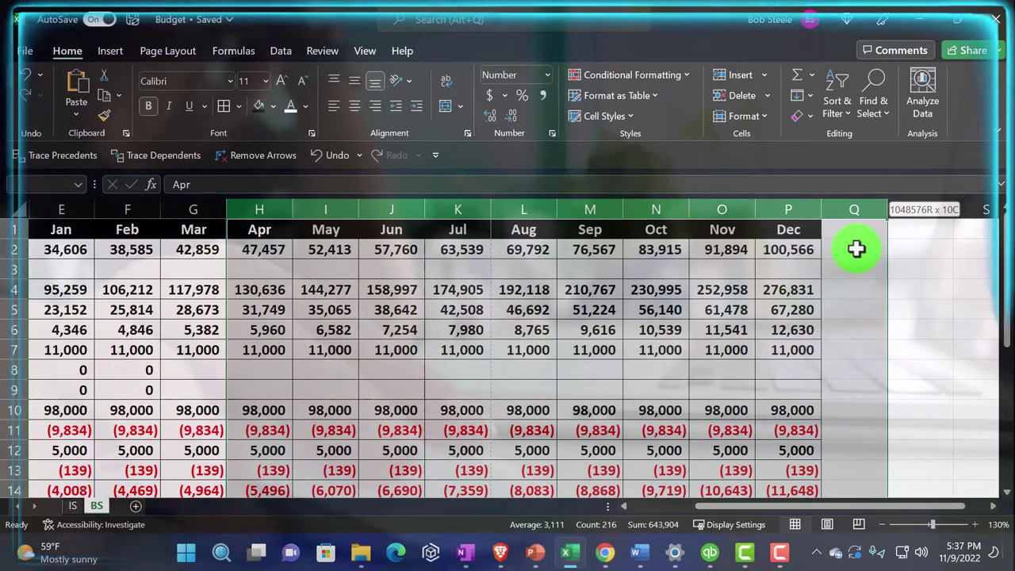
right_click(554, 305)
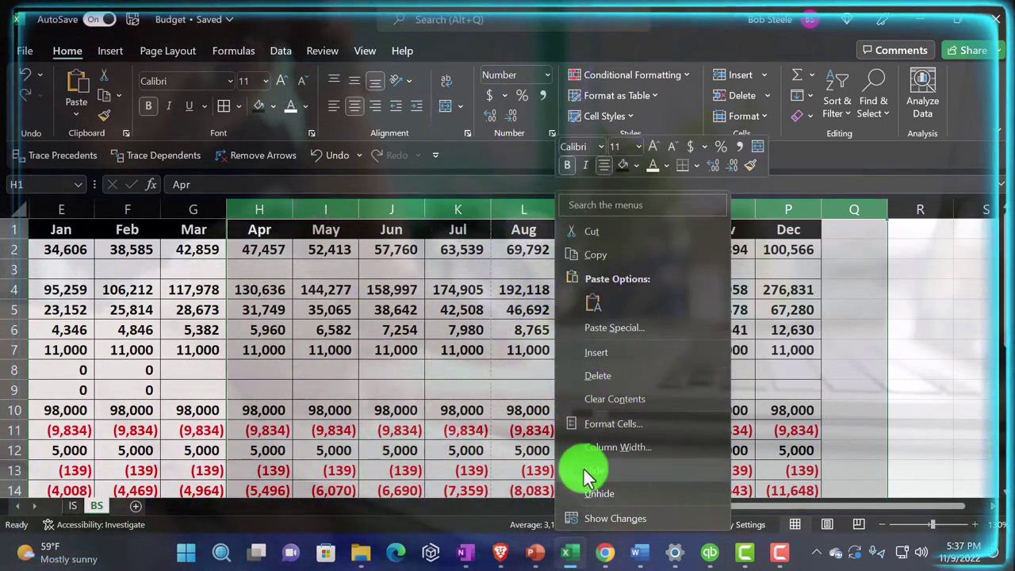
left_click(582, 467)
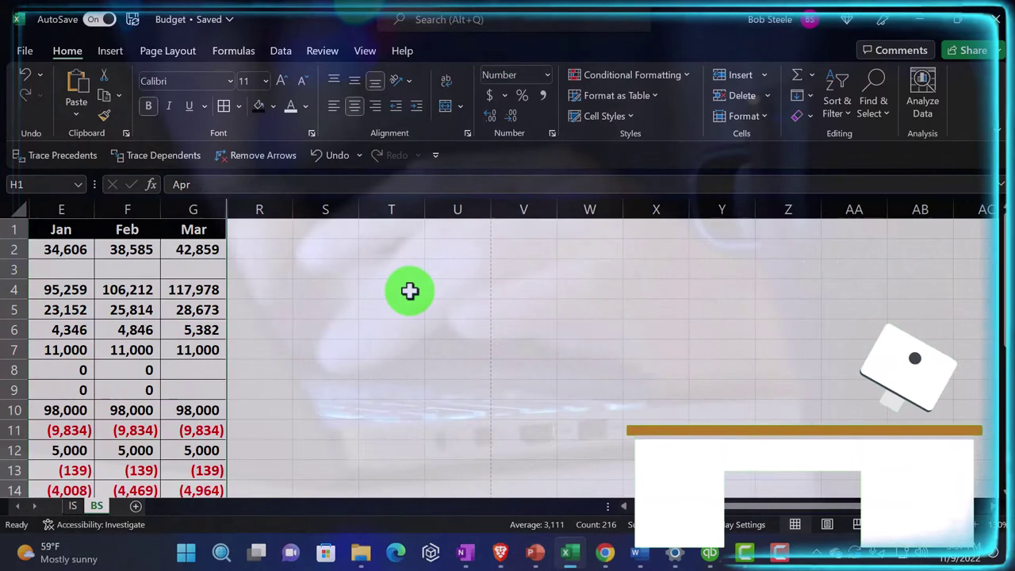
key("ctrl+Home")
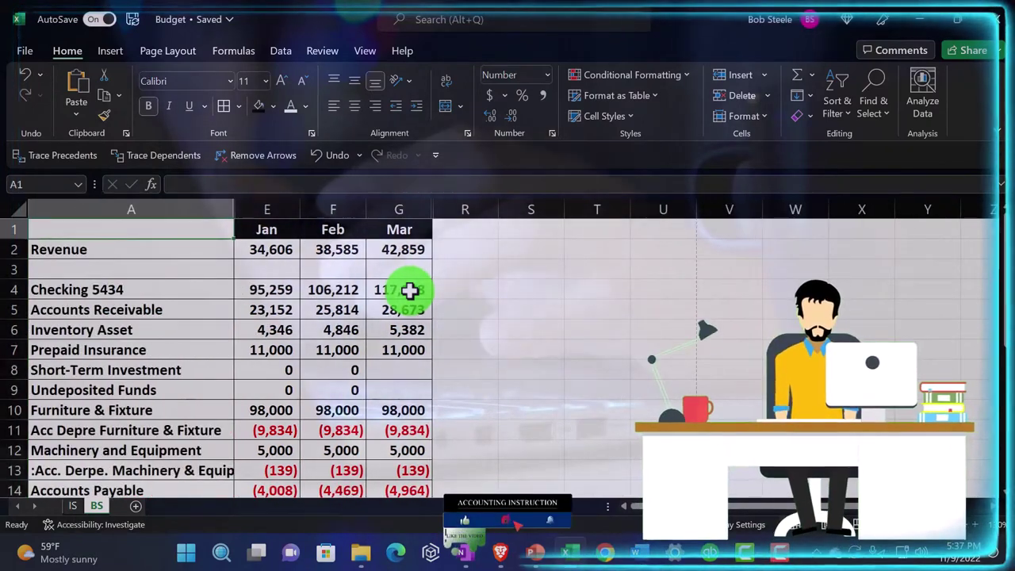
Examine the account rows with their January to March amounts down the BS sheet.
key("Down")
key("Down")
key("Down")
key("Down")
key("Down")
key("Down")
key("Down")
key("Down")
key("Down")
key("Down")
key("Down")
key("Down")
key("Down")
key("Down")
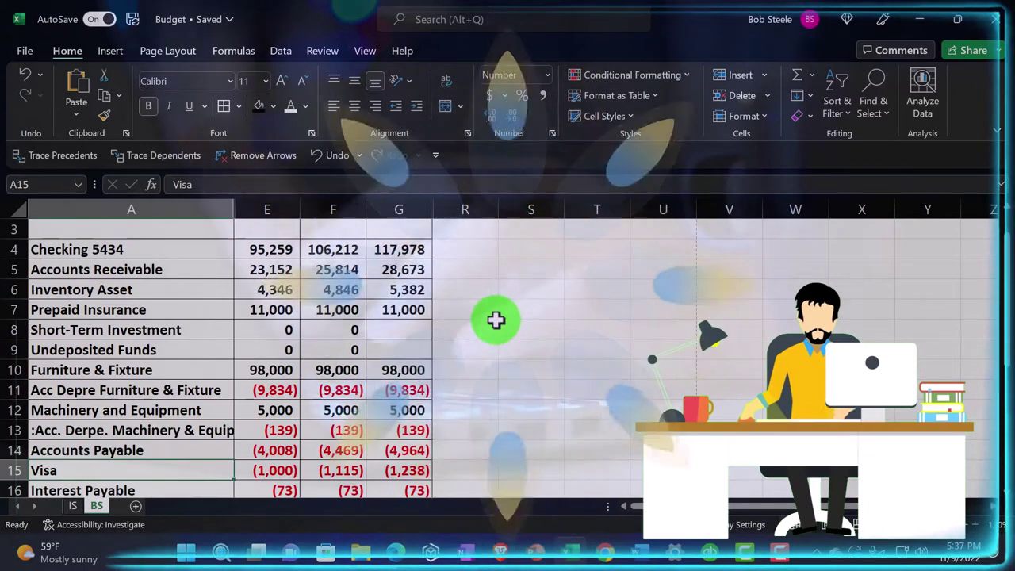
Enter the Checking account's January amount from Excel, 95,259, under JAN23 in the QuickBooks balance sheet budget.
left_click(279, 253)
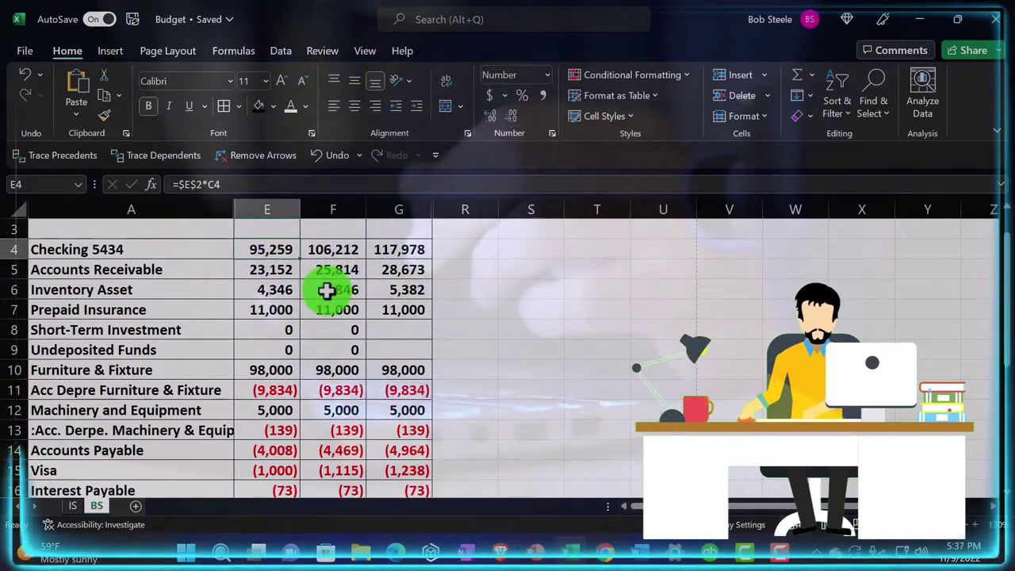
left_click(575, 552)
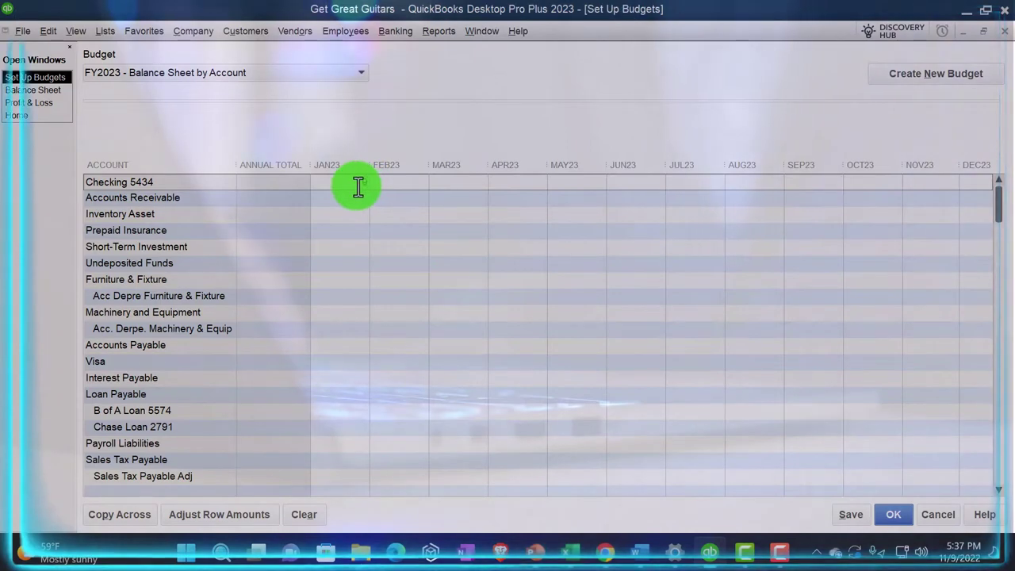
key("Tab")
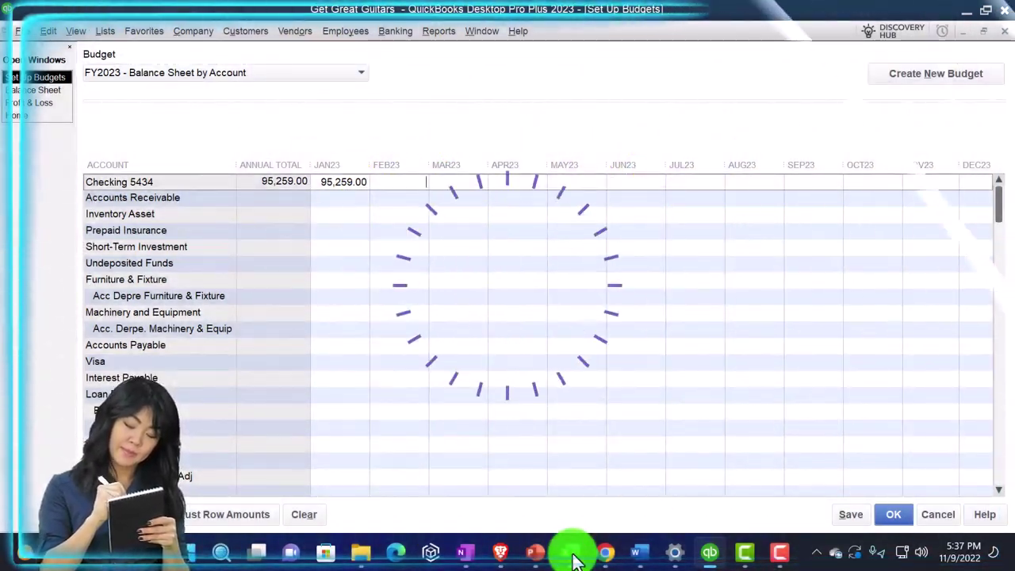
Enter the Checking account's next two monthly amounts from Excel in the QuickBooks budget: 106,212 for FEB23 and 117,978 for MAR23.
left_click(572, 553)
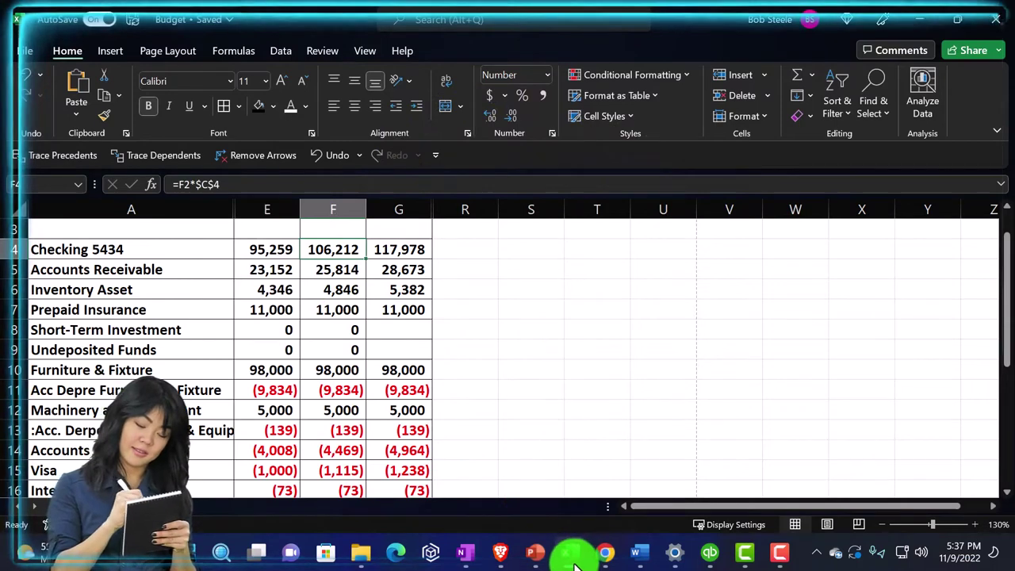
left_click(574, 559)
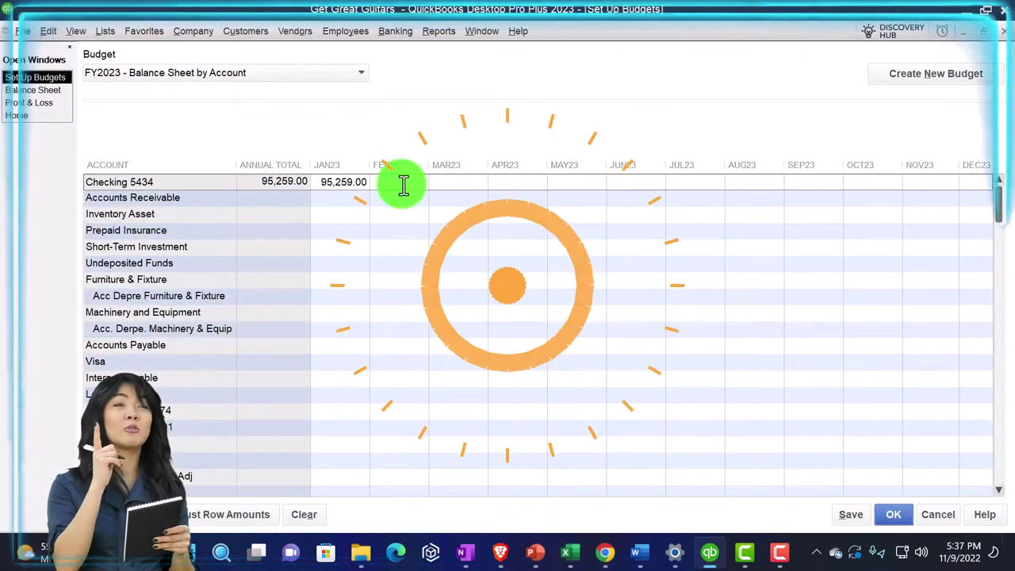
left_click(404, 185)
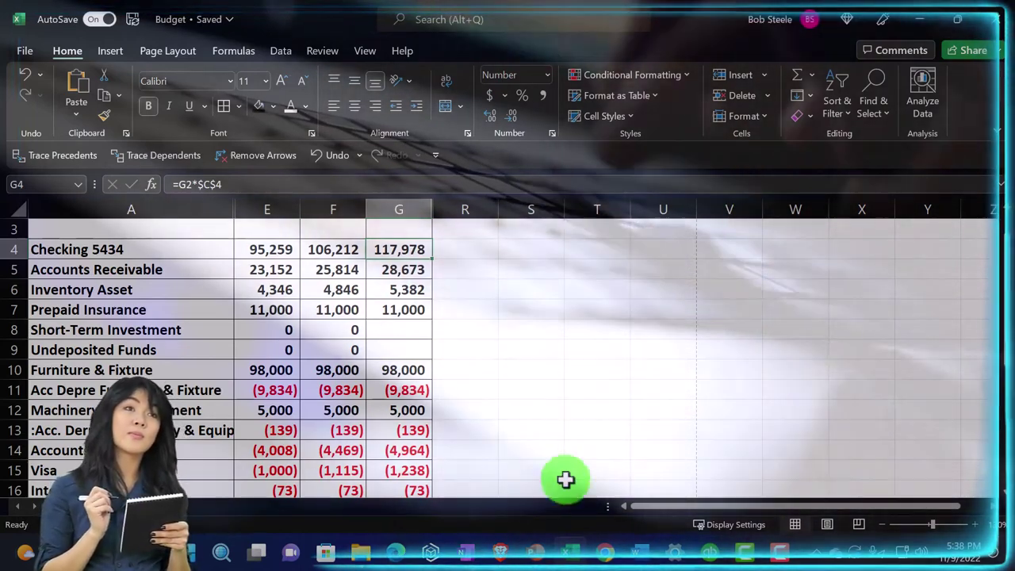
left_click(507, 283)
left_click(460, 182)
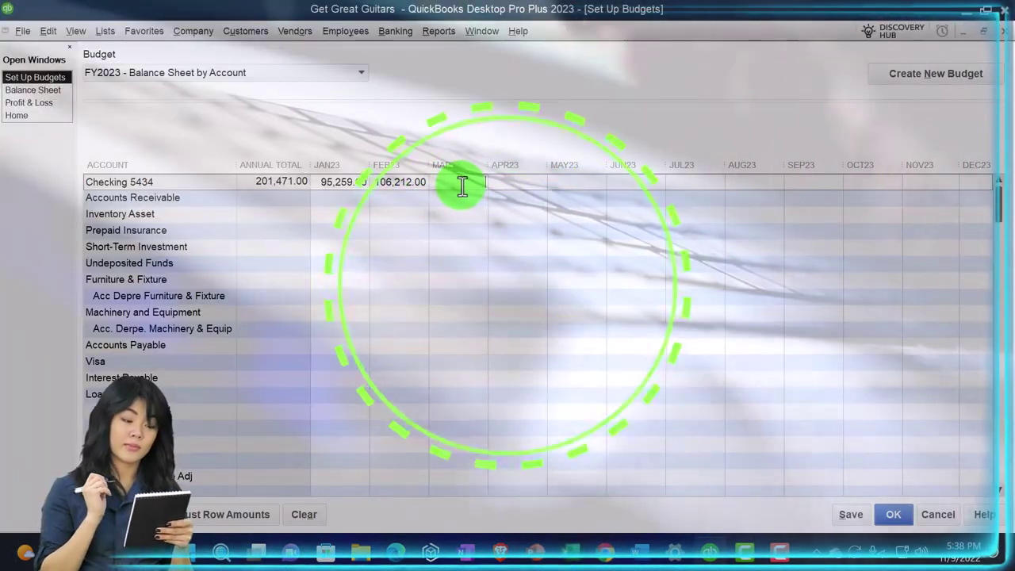
type("978.00")
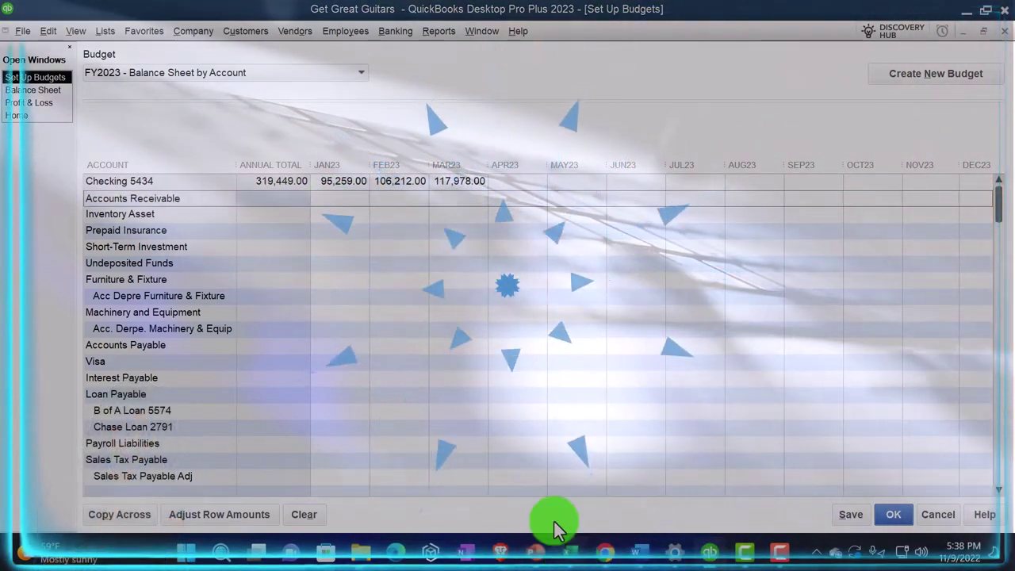
Switch to Excel and fill the Checking row of the BS sheet with light green.
left_click(569, 551)
left_click(16, 248)
right_click(72, 245)
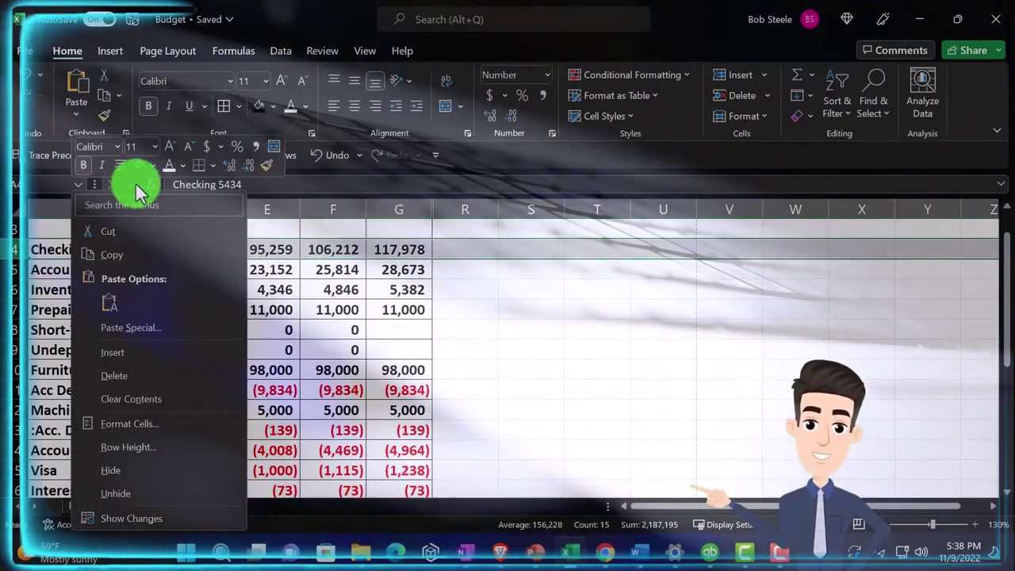
left_click(182, 166)
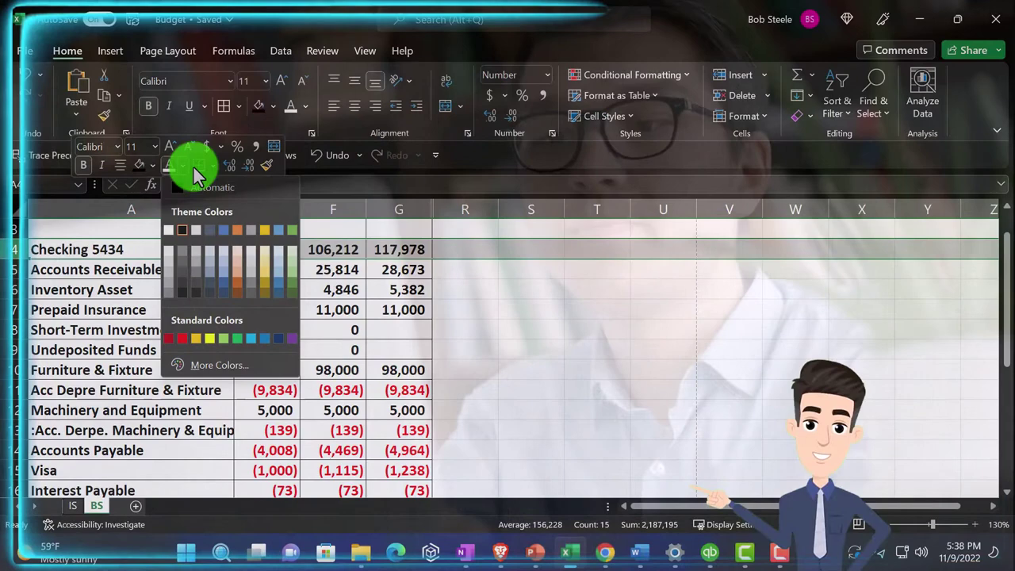
left_click(187, 168)
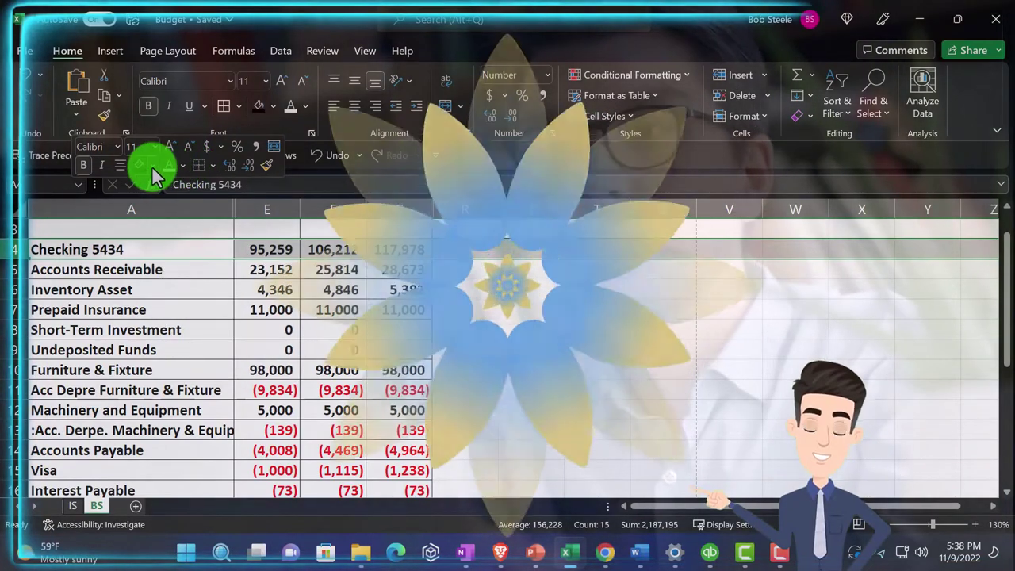
left_click(153, 167)
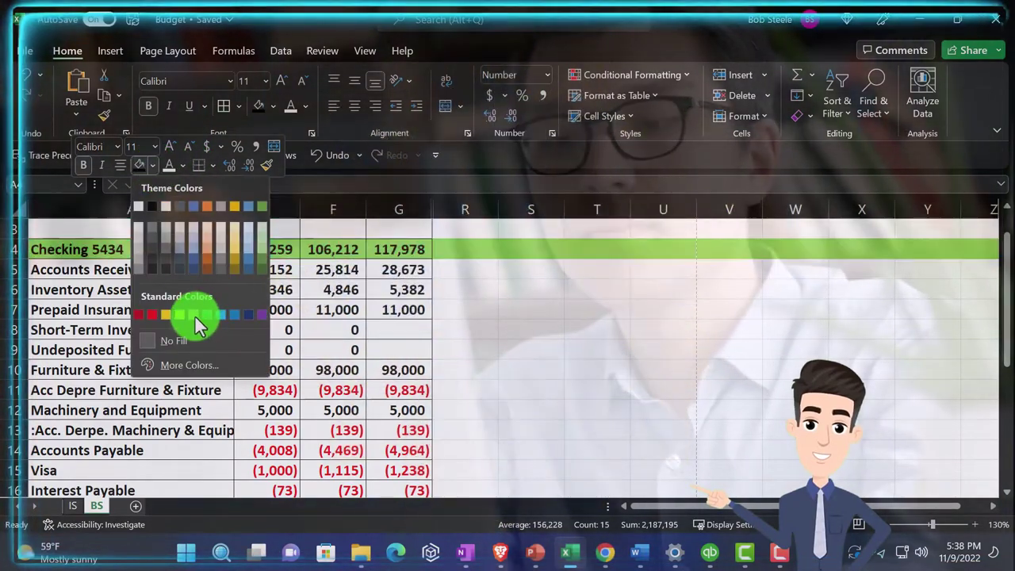
left_click(197, 317)
Enter the Accounts Receivable amounts in the QuickBooks budget: 23,152 for JAN23, 23,152 for FEB23 and 25,814 for MAR23.
left_click(260, 267)
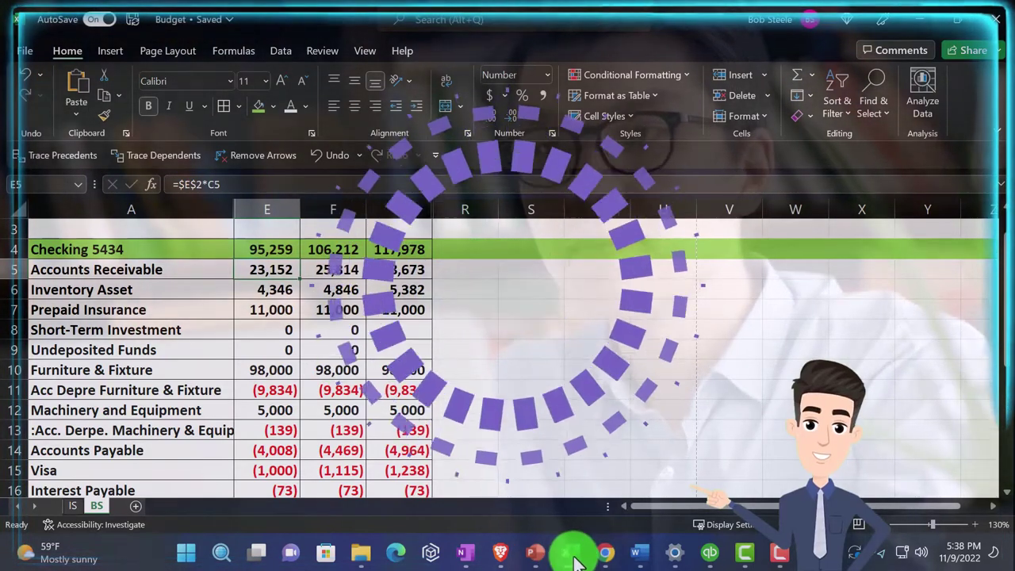
left_click(571, 551)
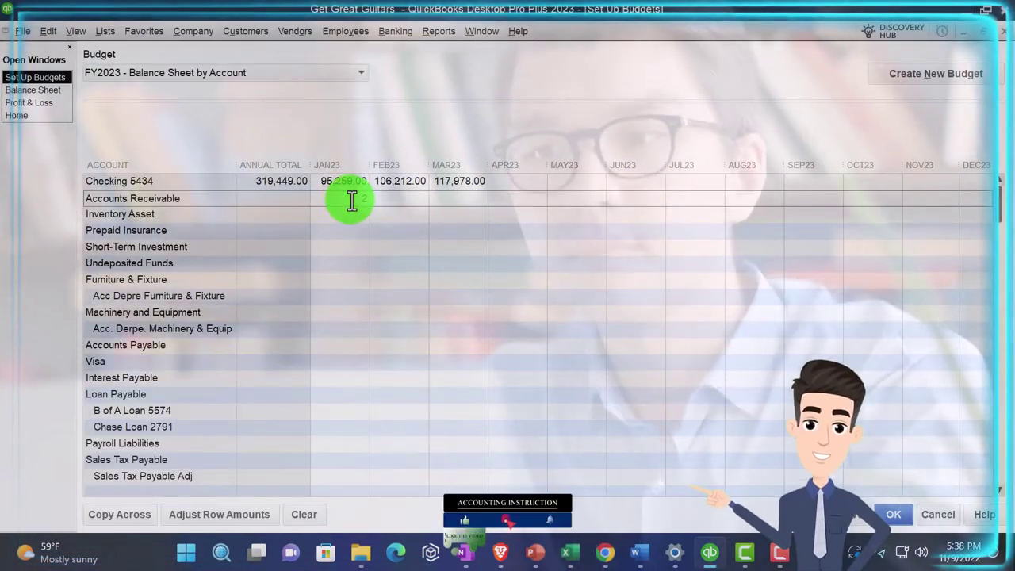
key("Tab")
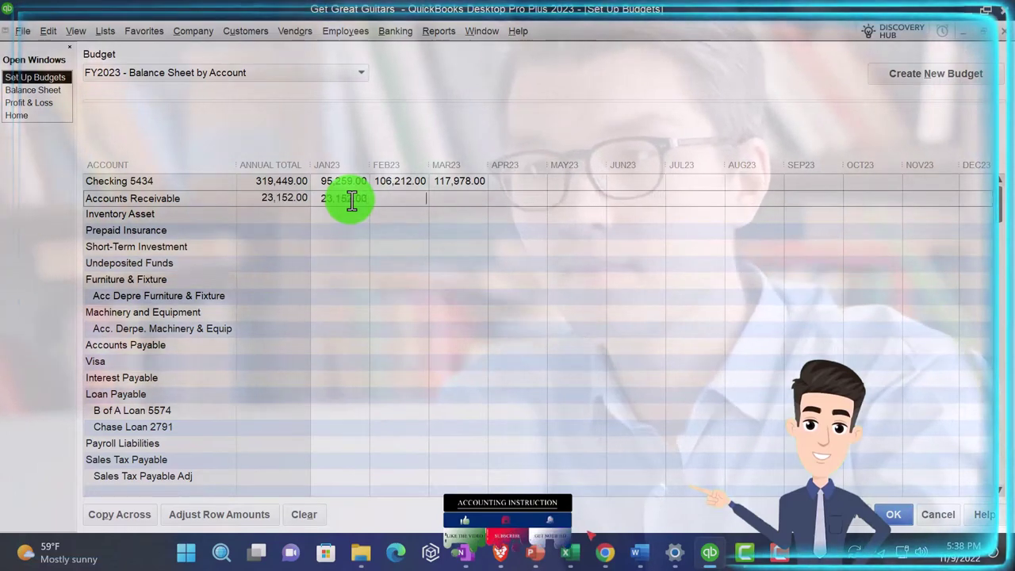
left_click(571, 549)
key("Right")
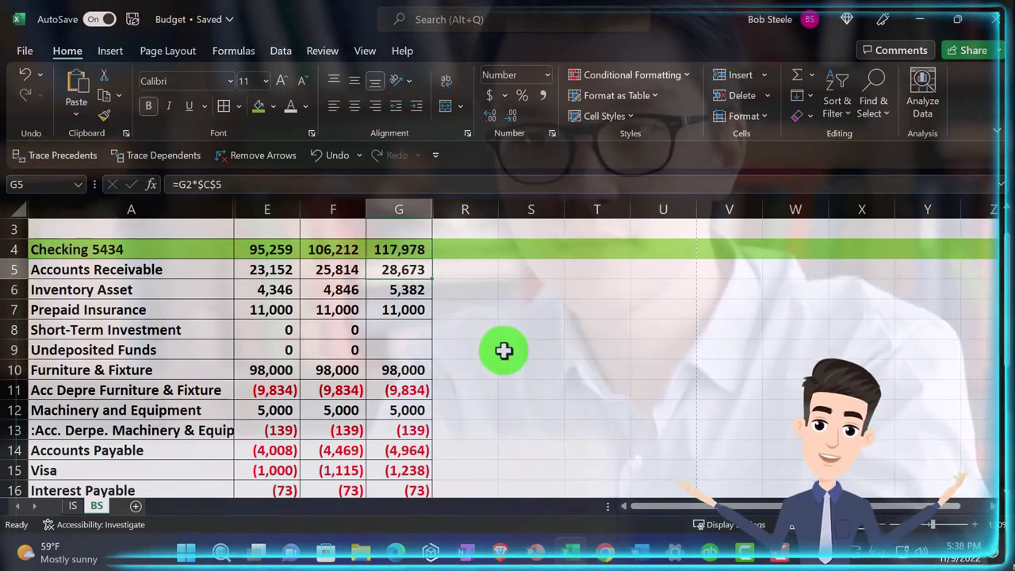
left_click(571, 547)
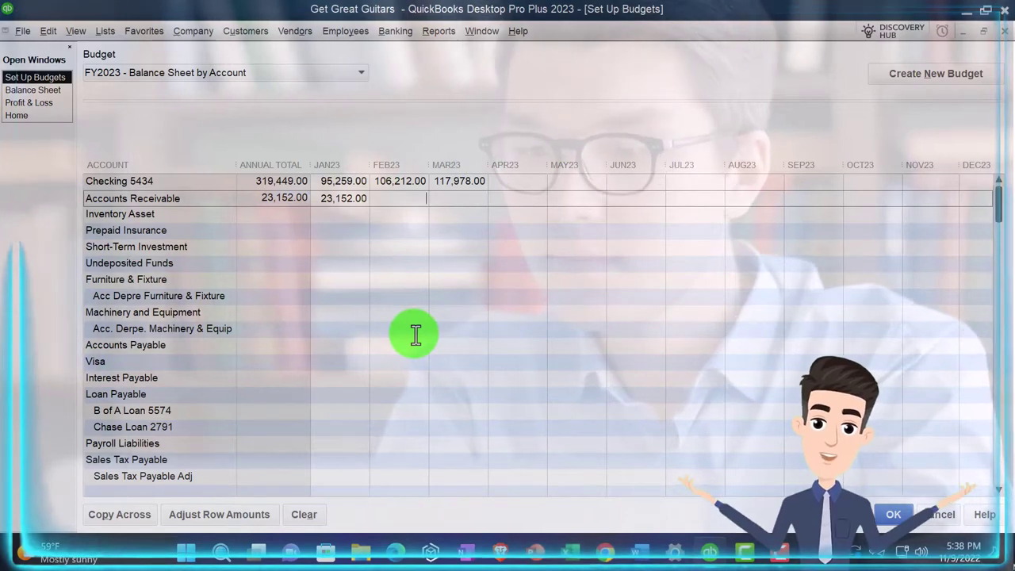
type("23,152.00")
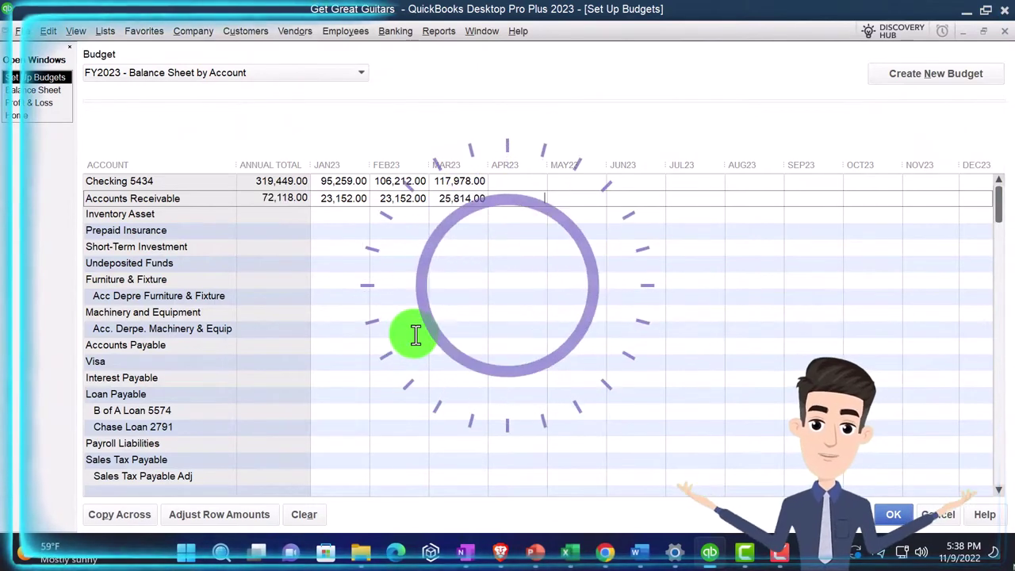
left_click(351, 212)
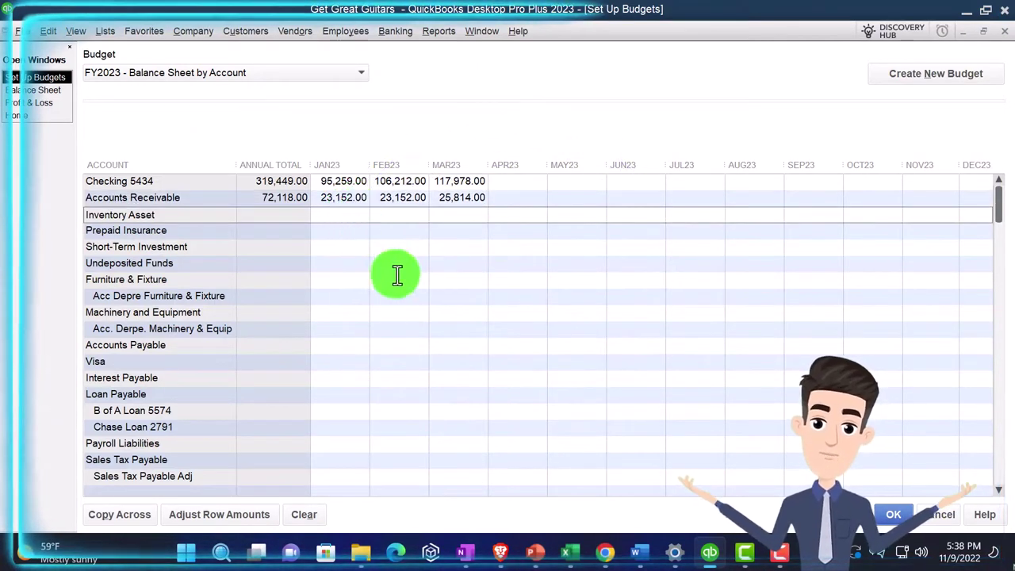
Switch to Excel and fill the Accounts Receivable row of the BS sheet with light green.
left_click(573, 553)
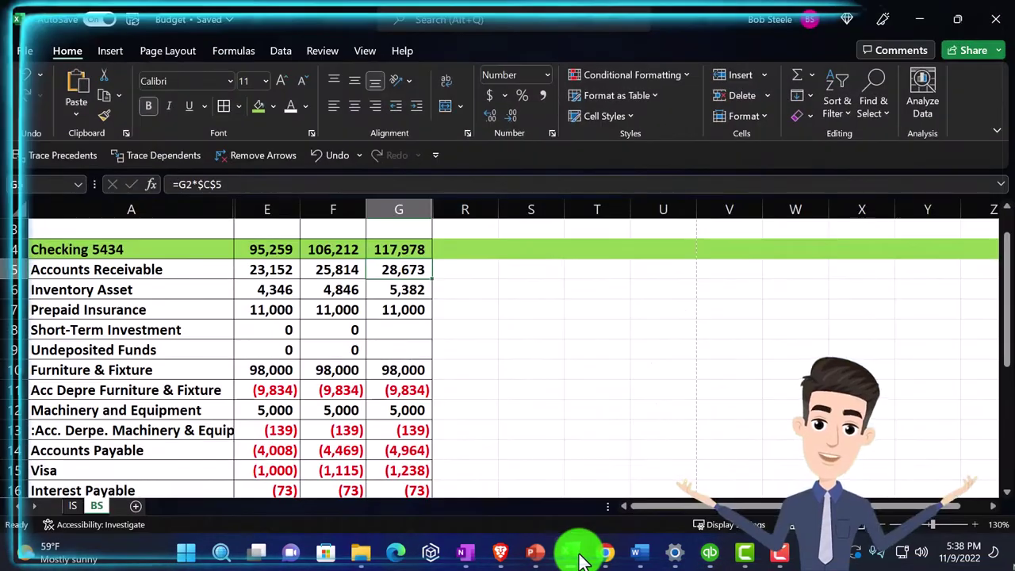
left_click(12, 270)
right_click(105, 274)
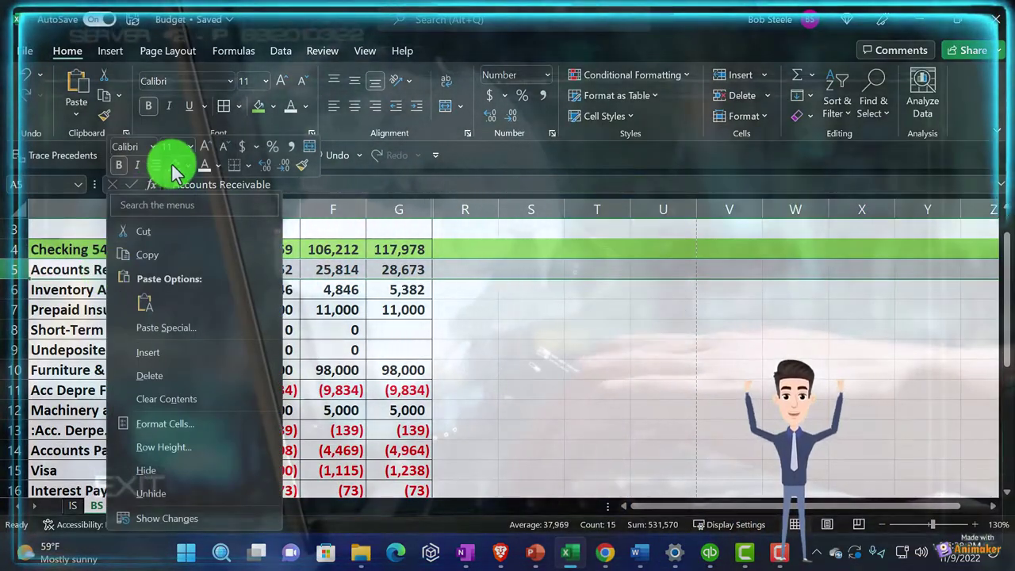
key("Escape")
Enter the Inventory Asset amounts from Excel in the QuickBooks budget: 4,346 for JAN23, 4,846 for FEB23 and 5,382 for MAR23.
left_click(285, 293)
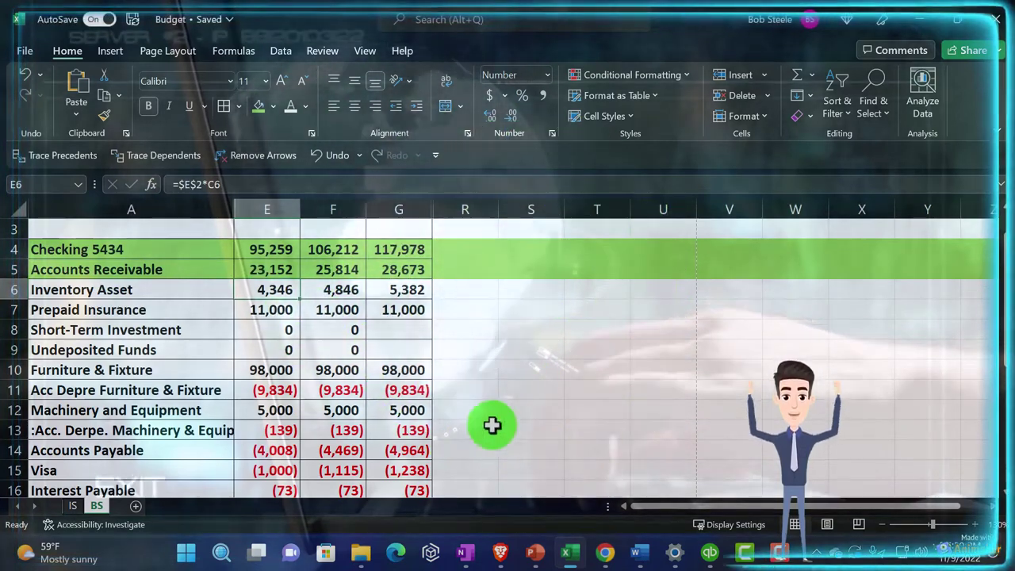
left_click(569, 541)
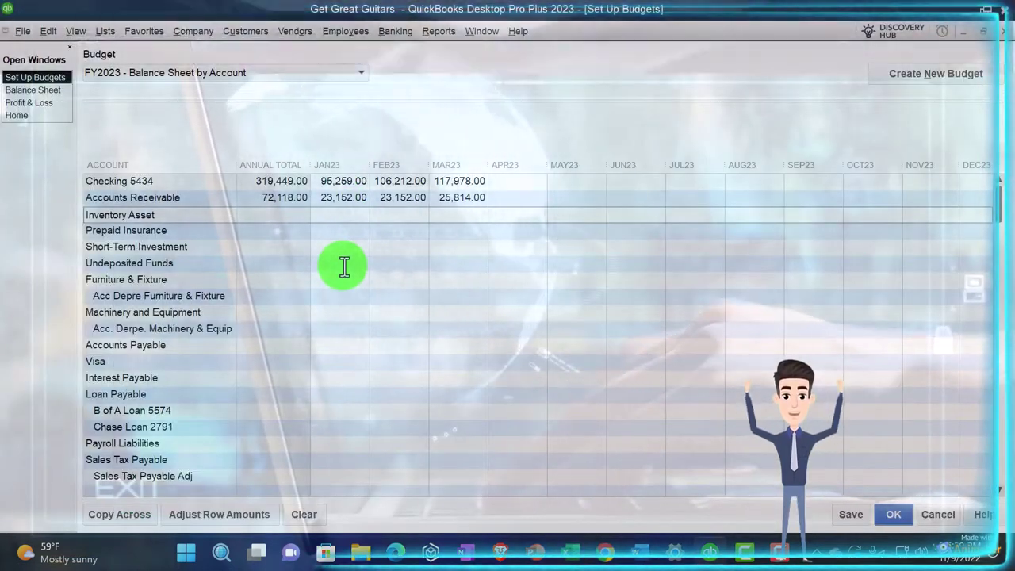
type("434")
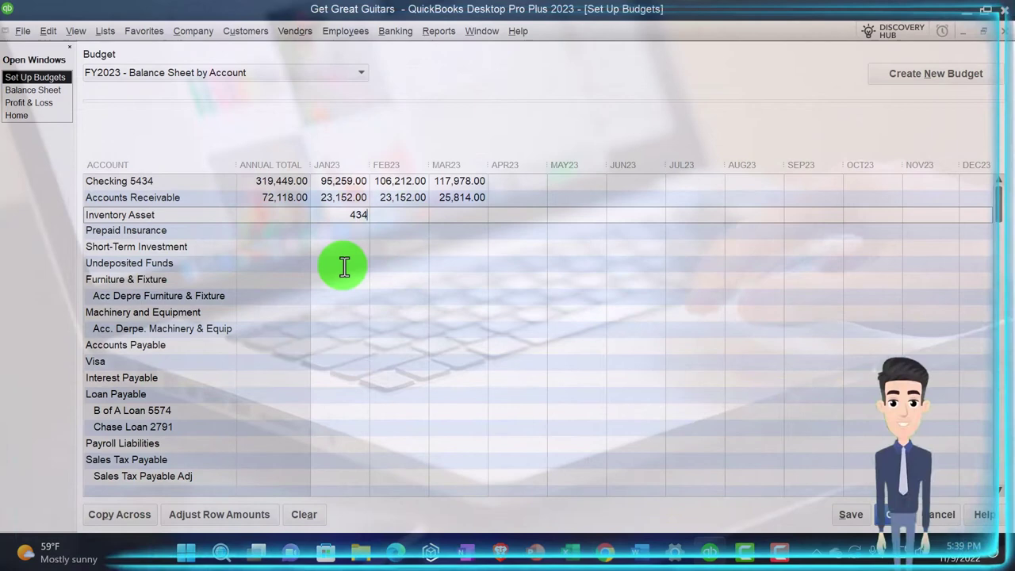
type("846")
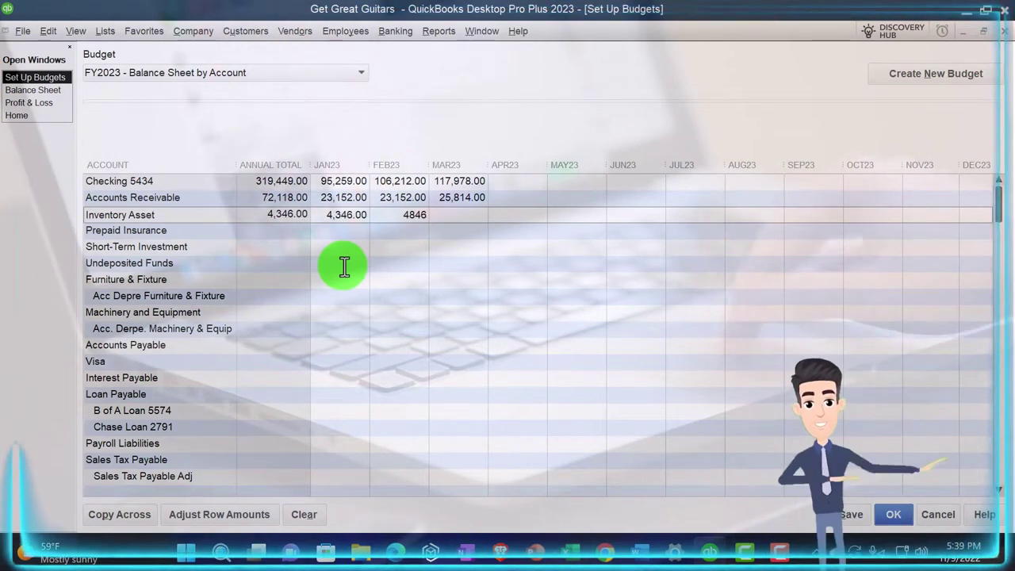
key("Tab")
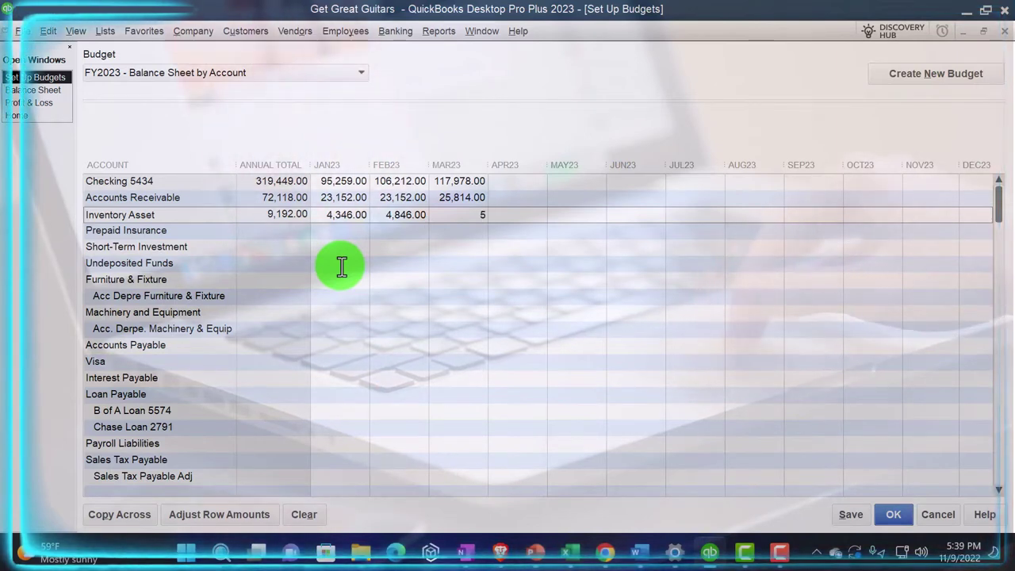
key("Return")
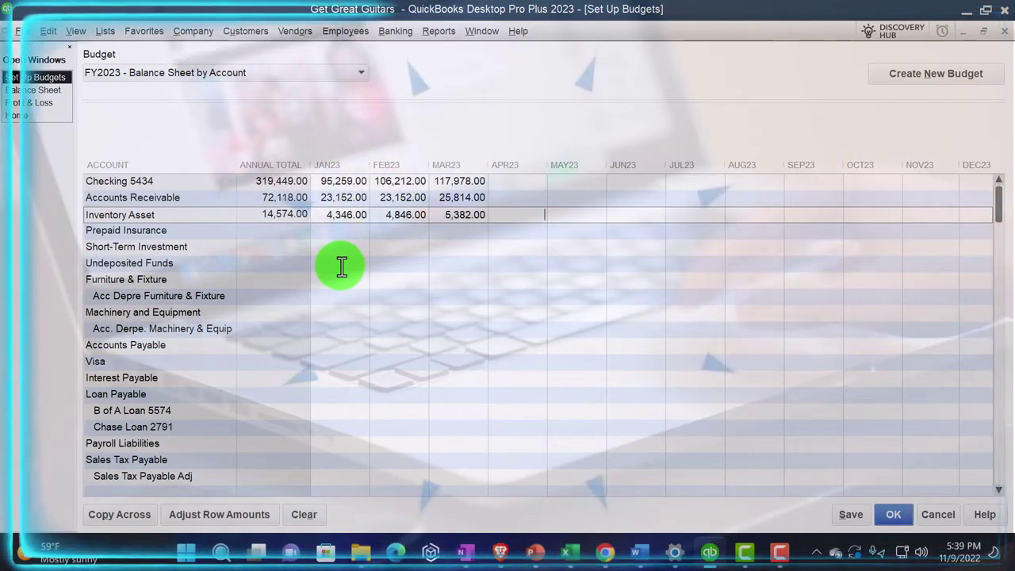
Switch to Excel and fill the Inventory Asset row of the BS sheet with light green.
left_click(576, 553)
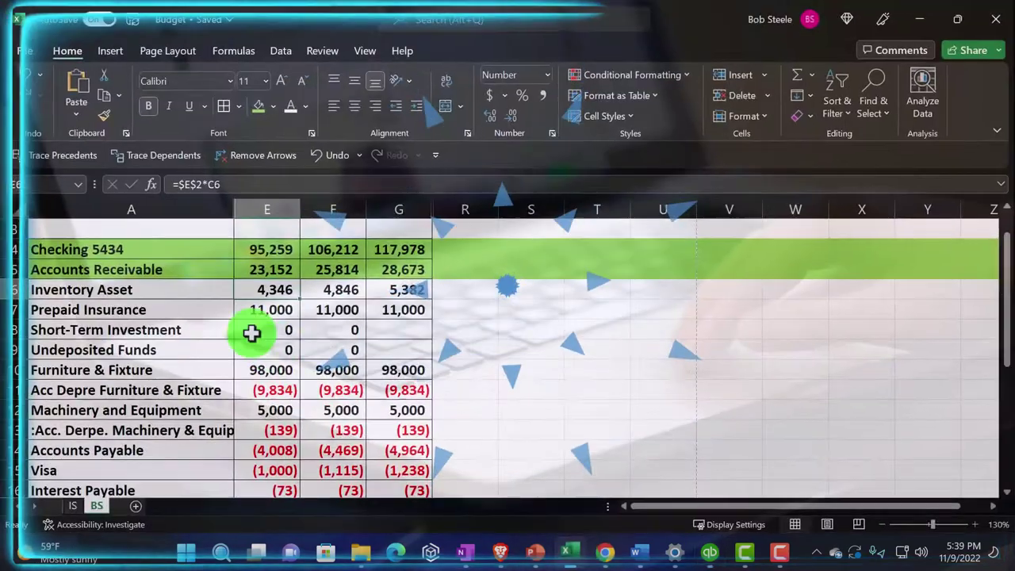
left_click(13, 290)
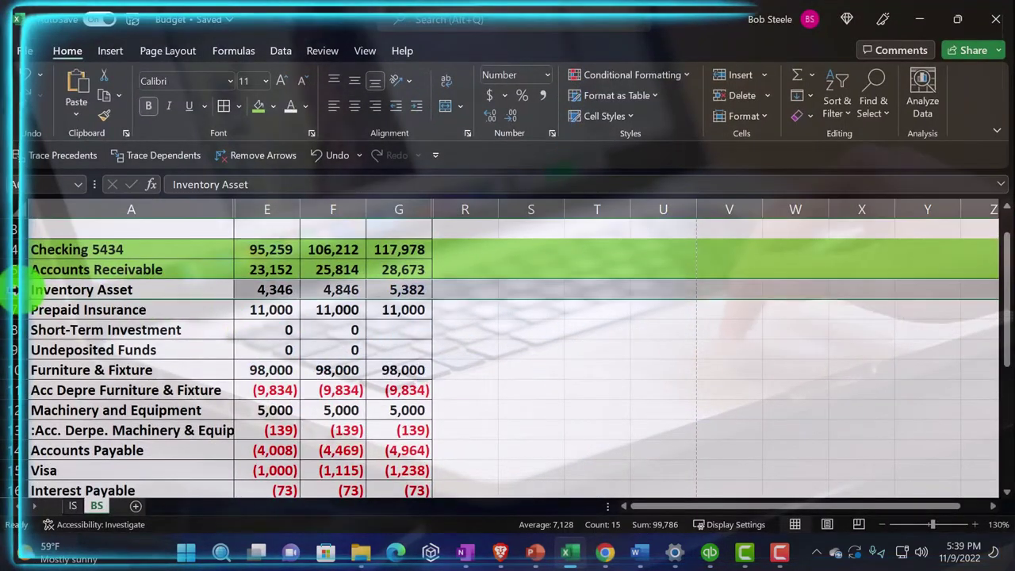
right_click(95, 290)
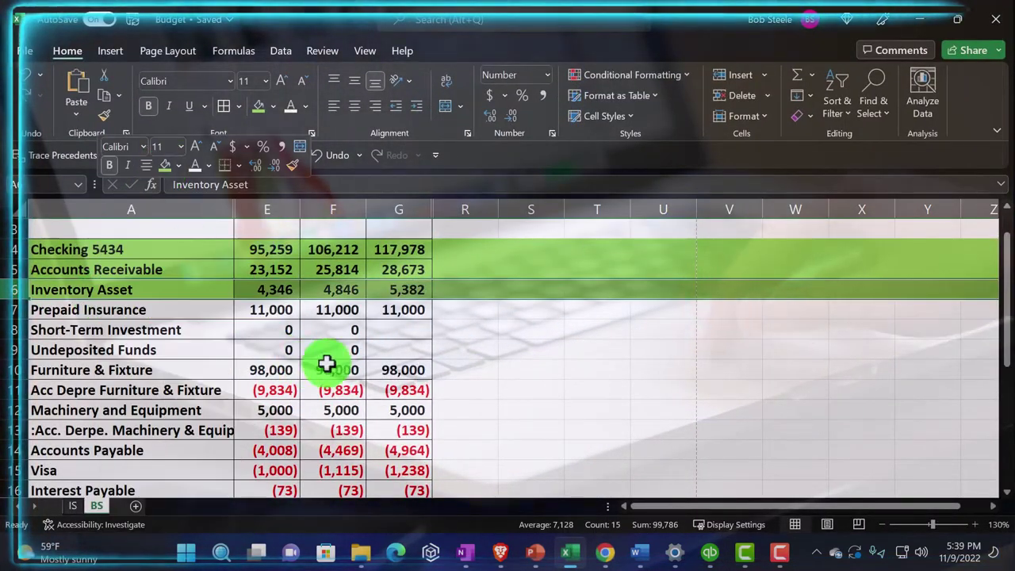
Enter the Prepaid Insurance amount from Excel, 11,000, for each of JAN23, FEB23 and MAR23 in the QuickBooks budget.
left_click(267, 309)
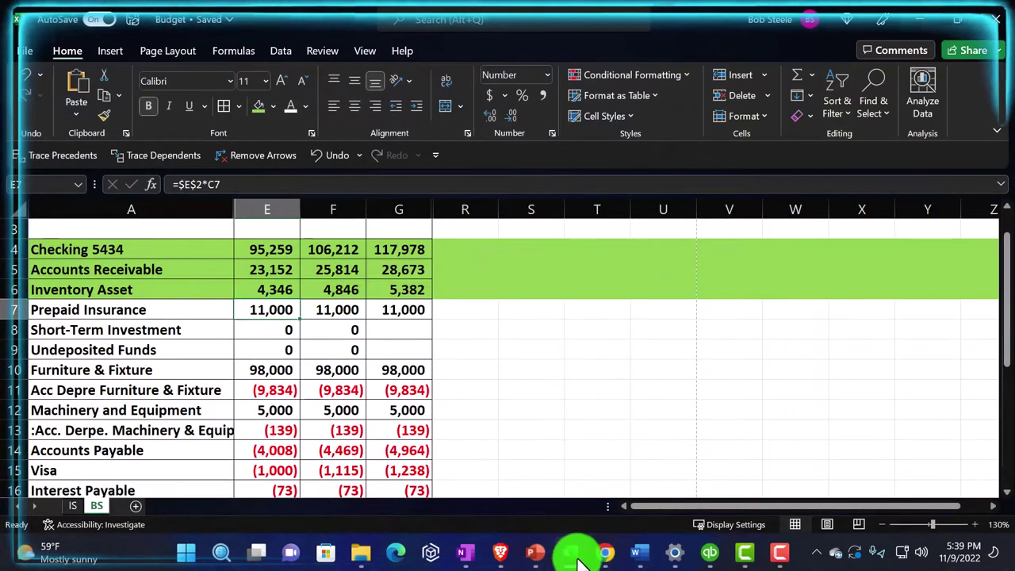
left_click(578, 559)
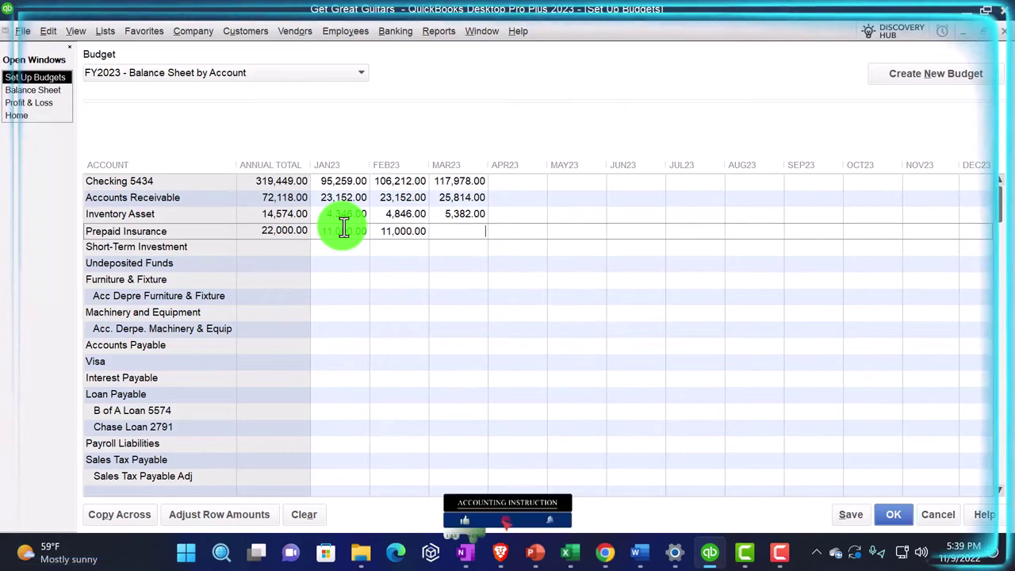
type("110,000")
key("Tab")
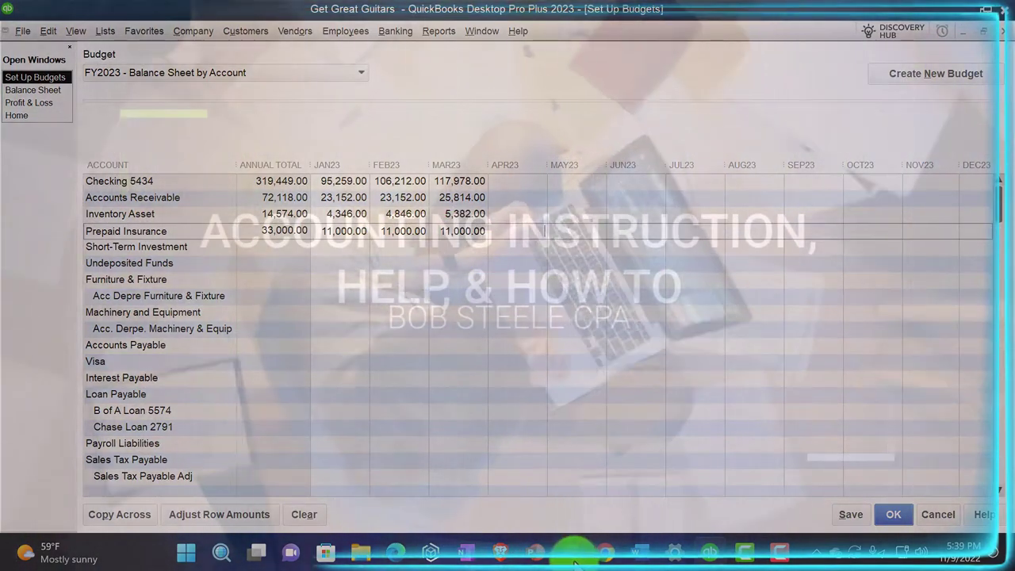
Switch to Excel and fill the Prepaid Insurance row of the BS sheet with light green.
left_click(572, 554)
left_click(14, 309)
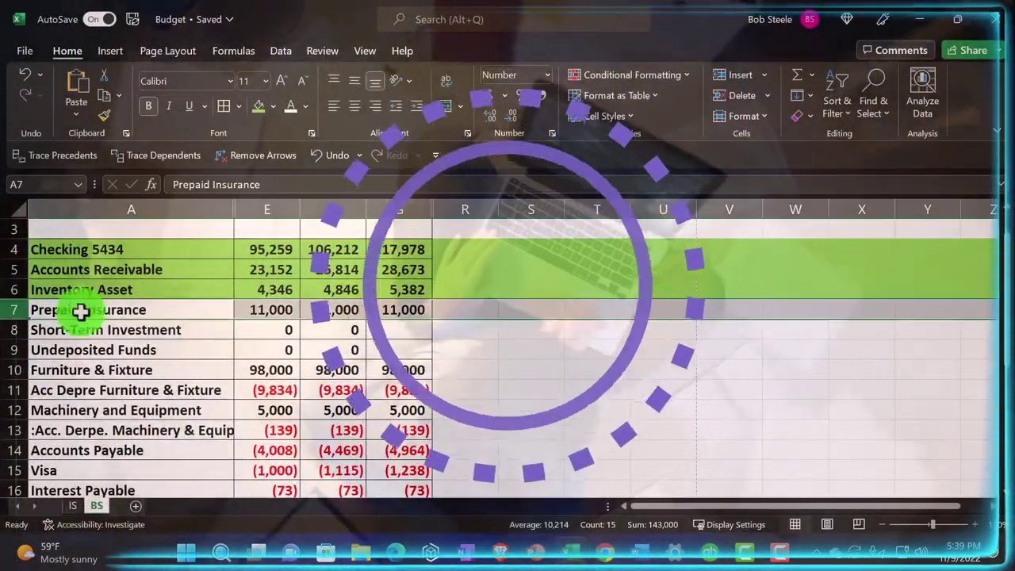
right_click(102, 316)
key("Escape")
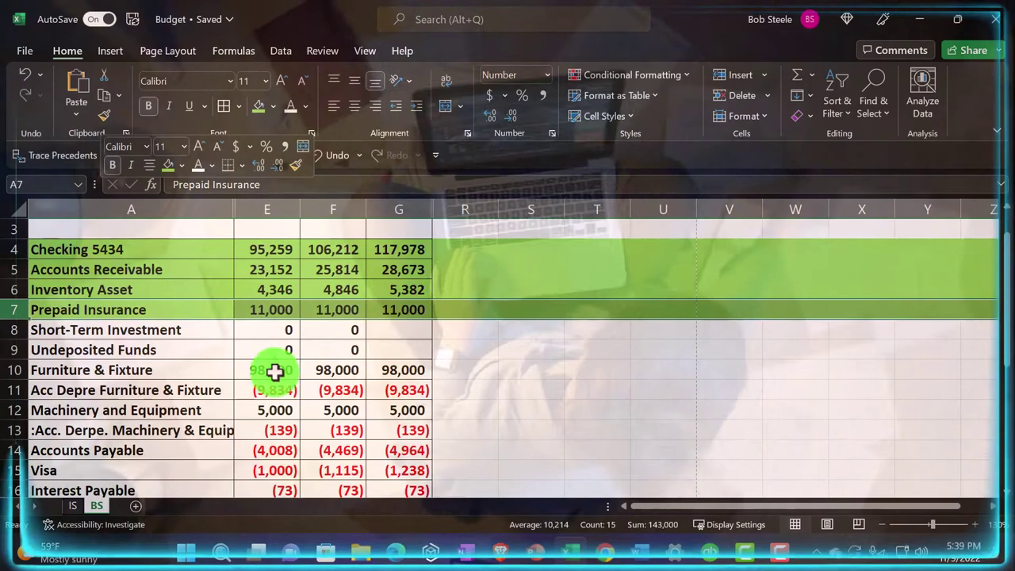
Enter the Furniture & Fixture amount from Excel, 98,000, for each of JAN23, FEB23 and MAR23 in the QuickBooks budget.
left_click(274, 371)
scroll(274, 371, "down", 2)
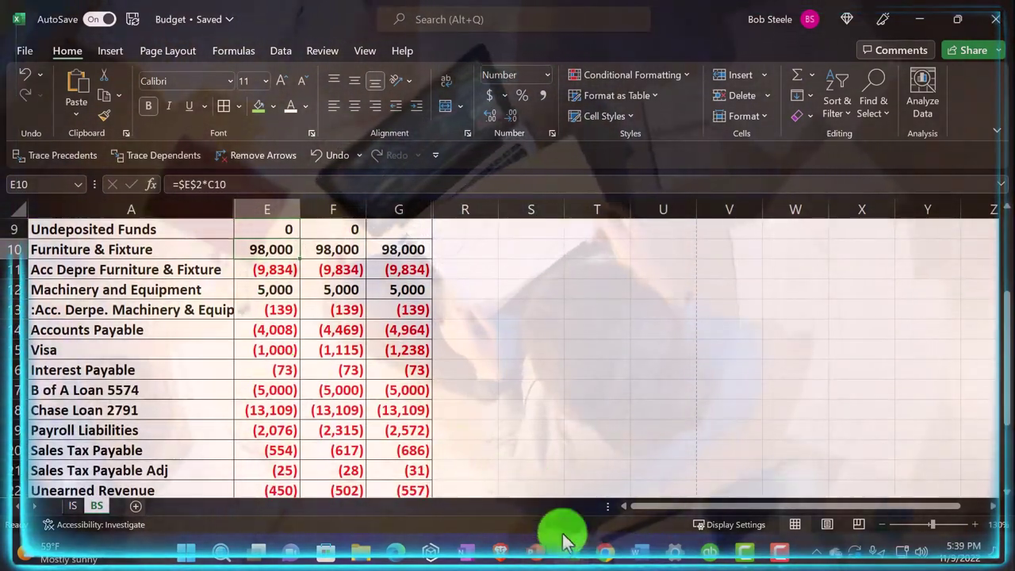
left_click(570, 553)
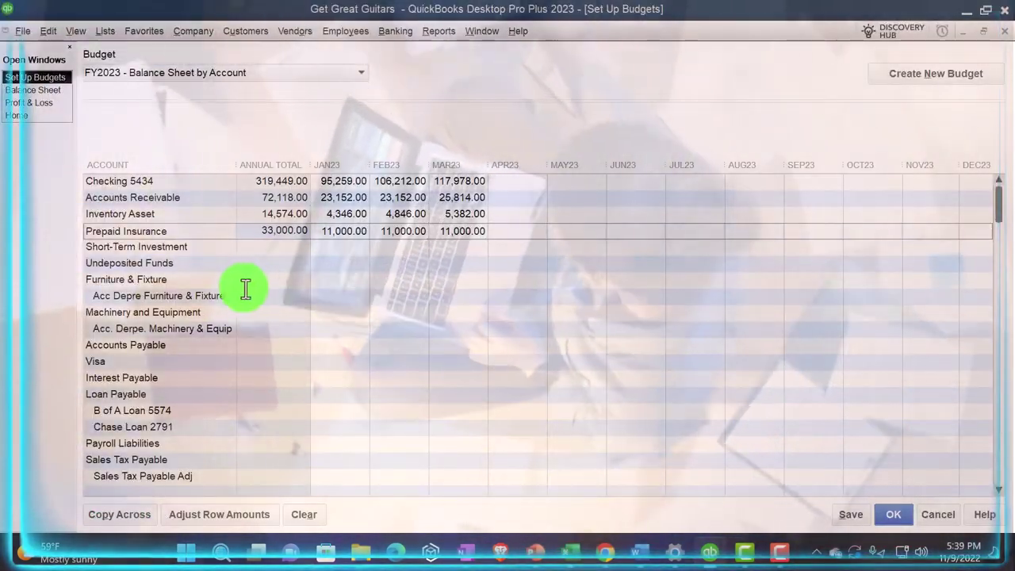
left_click(343, 281)
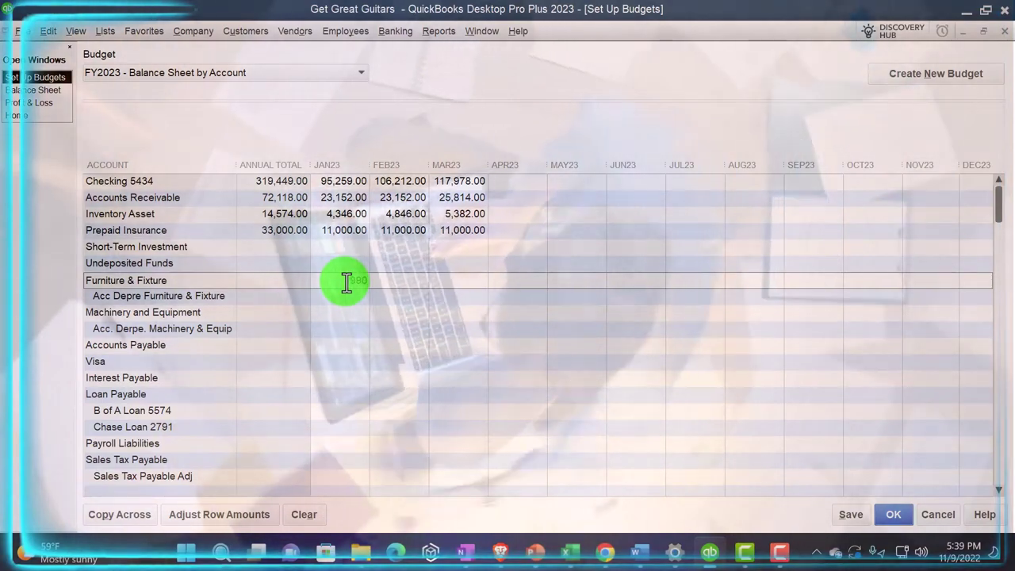
type("9000")
type("98000")
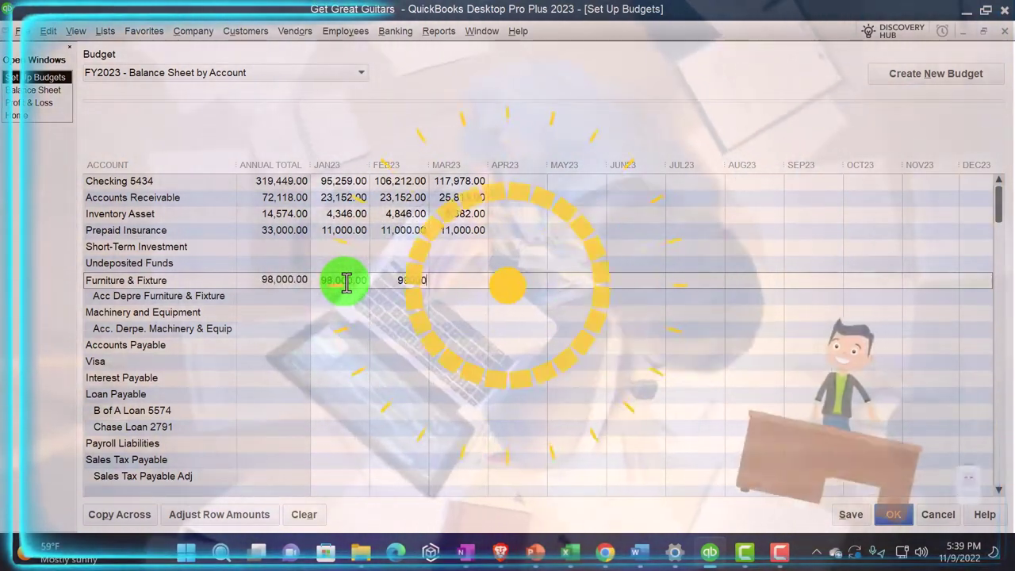
key("Tab")
type("98,000")
key("Tab")
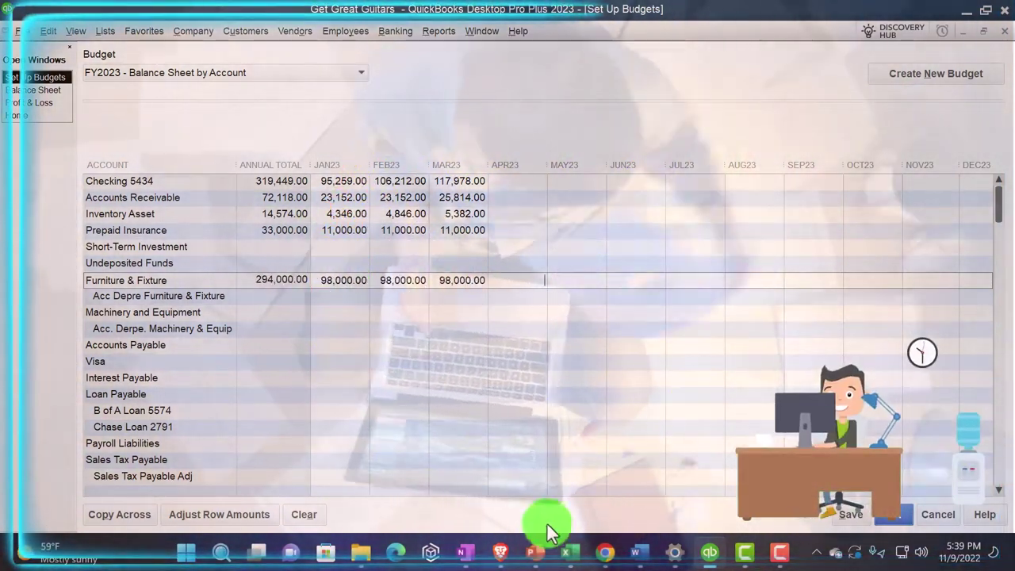
Switch to Excel and fill the Short-Term Investment, Undeposited Funds and Furniture & Fixture rows of the BS sheet with light green.
left_click(570, 553)
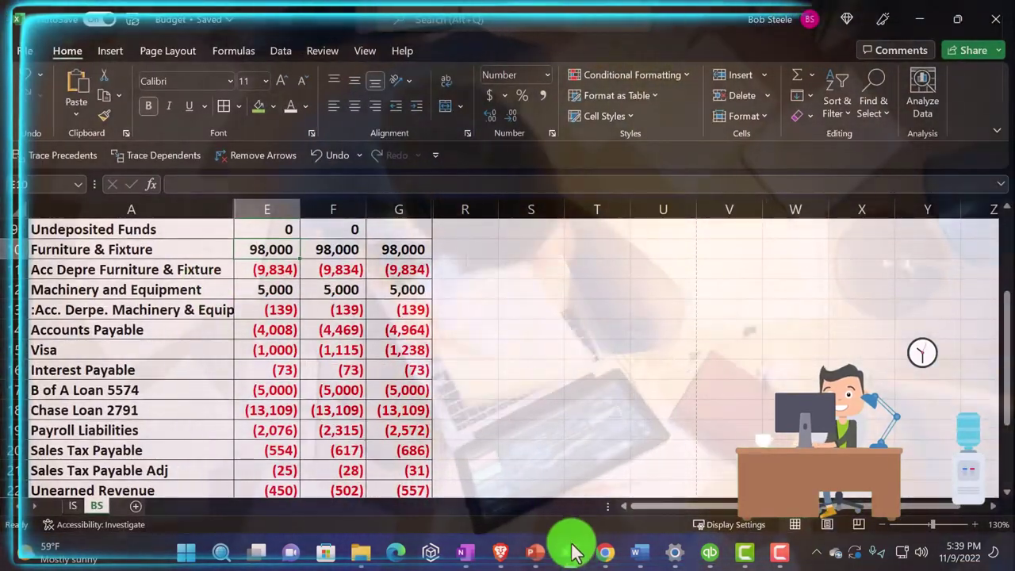
scroll(238, 333, "up", 1)
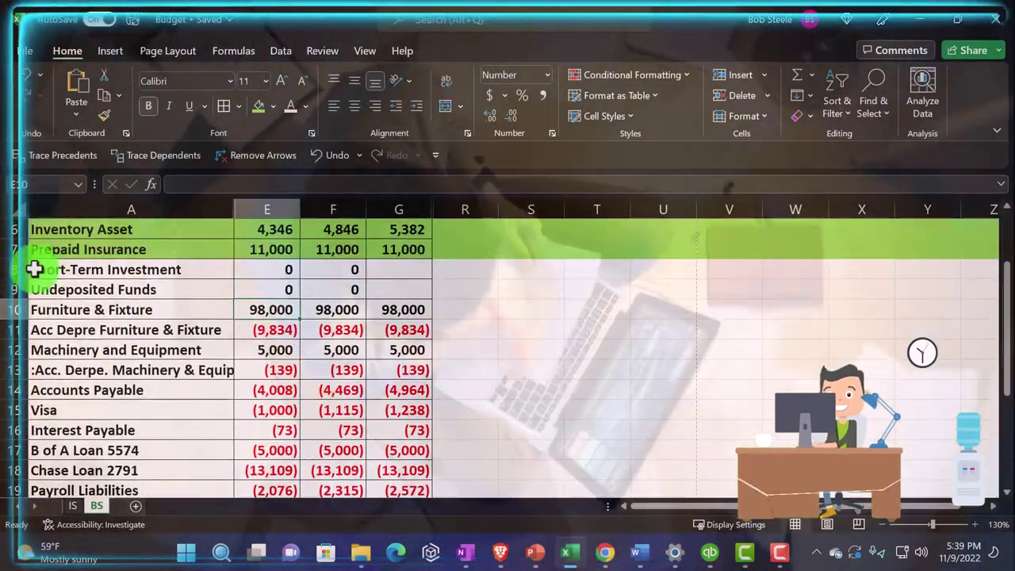
left_click_drag(35, 270, 37, 288)
right_click(148, 288)
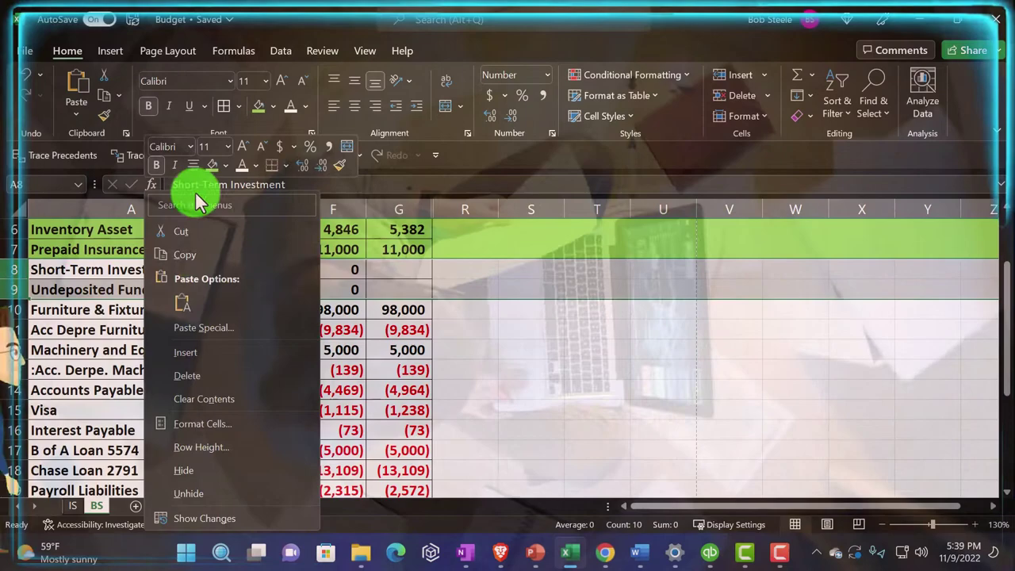
left_click(211, 165)
left_click(14, 309)
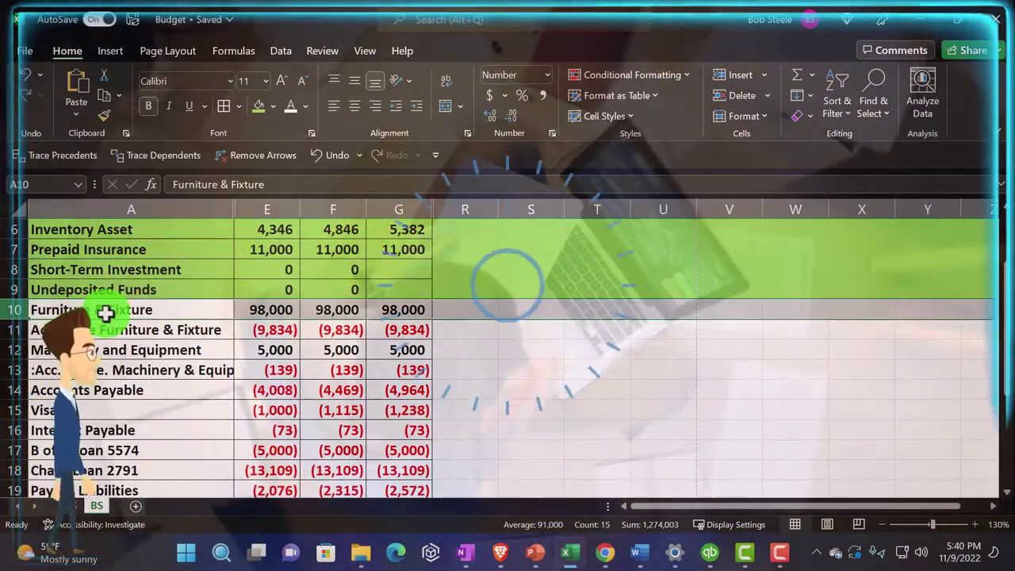
right_click(106, 312)
left_click(176, 165)
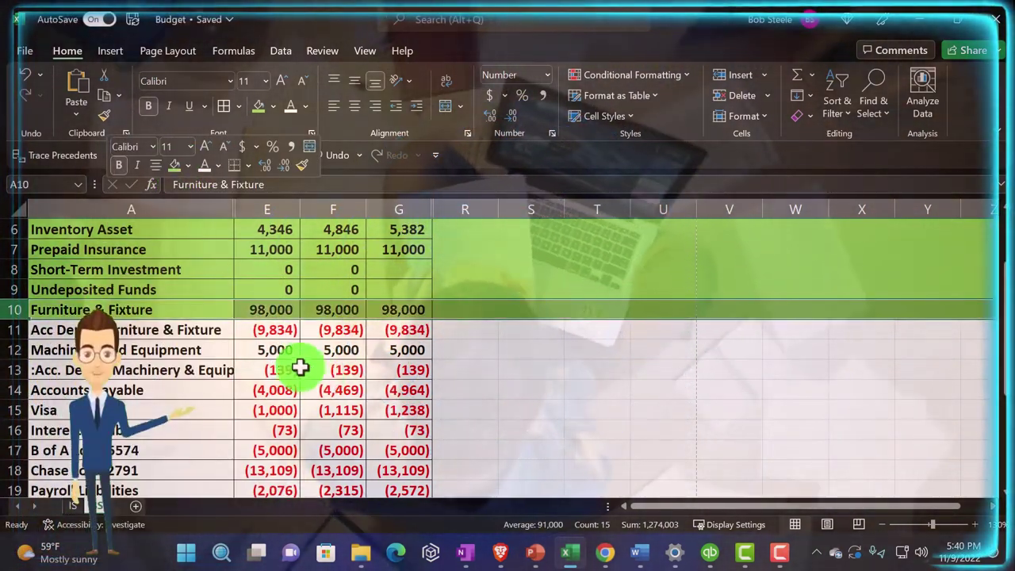
Enter the Acc Depre Furniture & Fixture amount from Excel, -9,834, for each of JAN23, FEB23 and MAR23 in the QuickBooks budget.
left_click(266, 331)
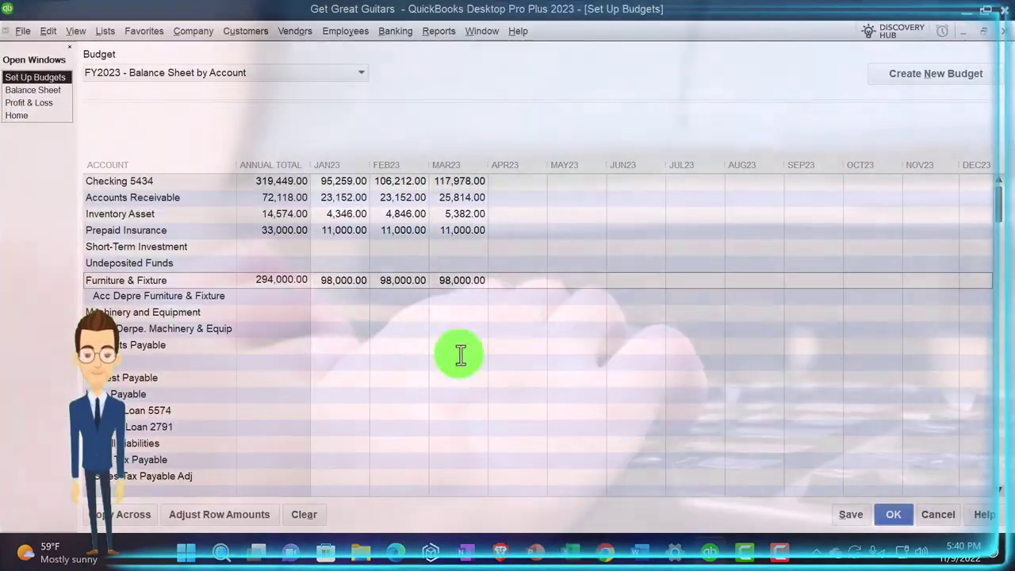
left_click(347, 298)
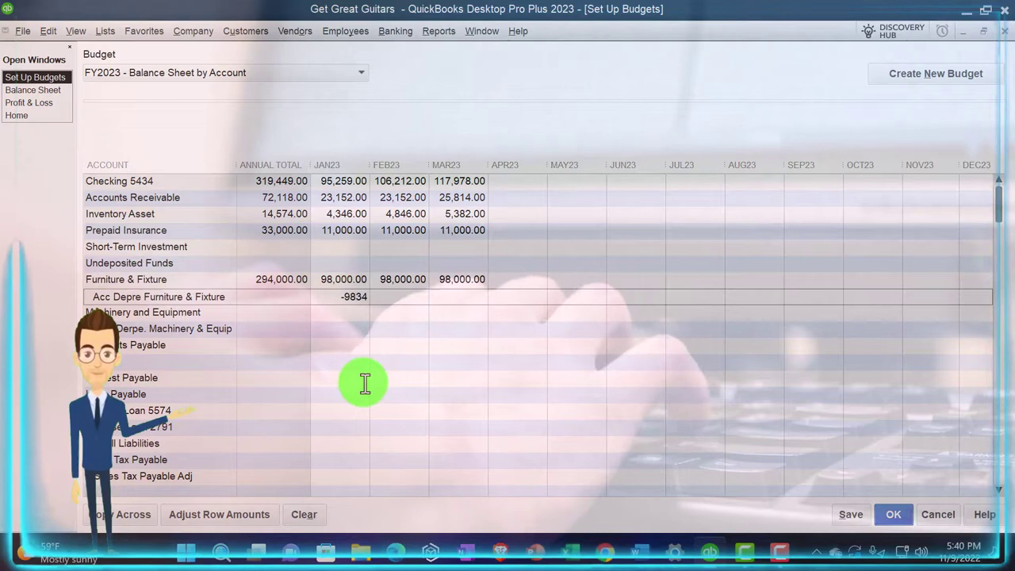
type("-9834")
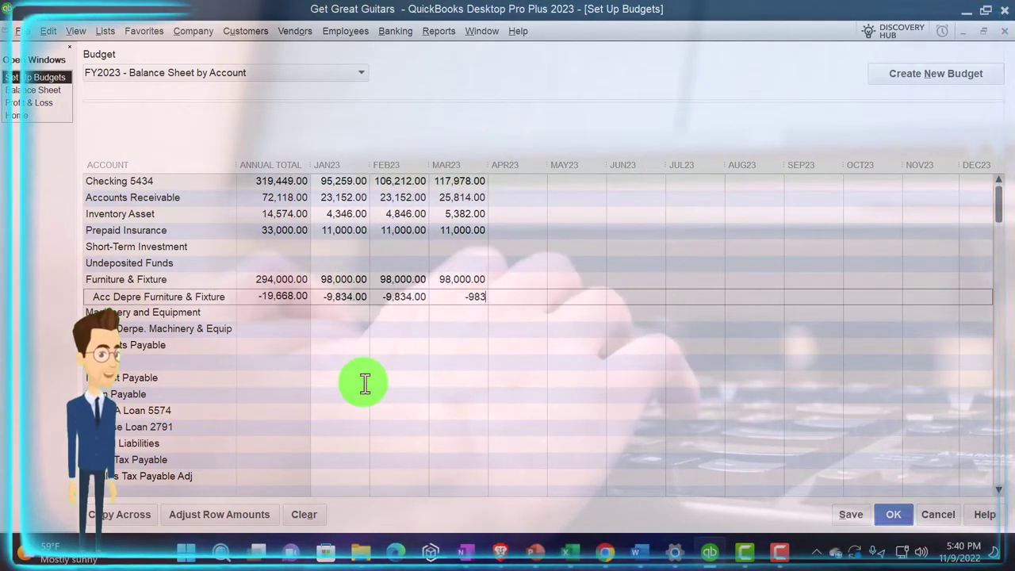
Switch to Excel and fill the Acc Depre Furniture & Fixture row of the BS sheet with light green.
left_click(565, 555)
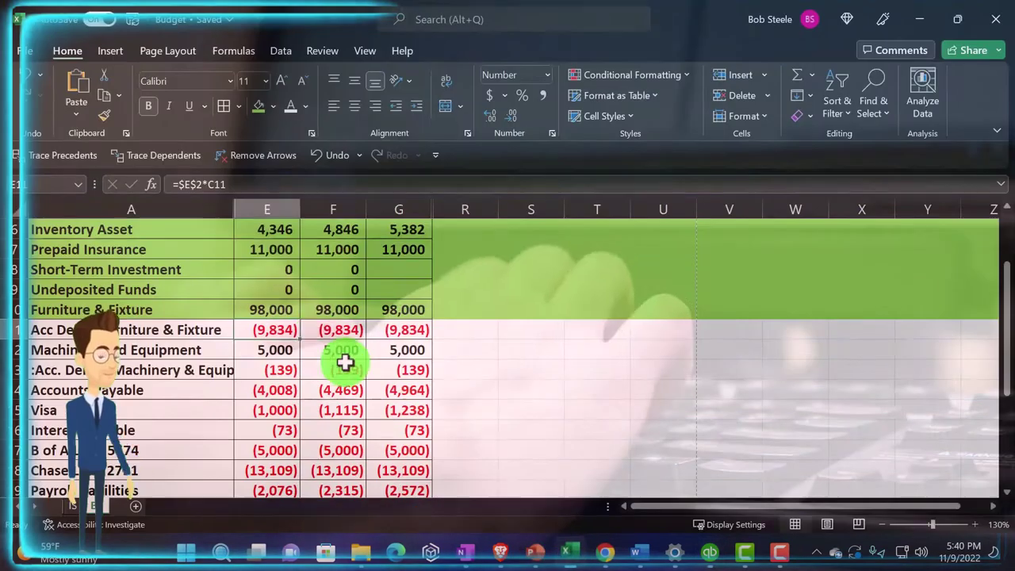
left_click(17, 330)
right_click(123, 333)
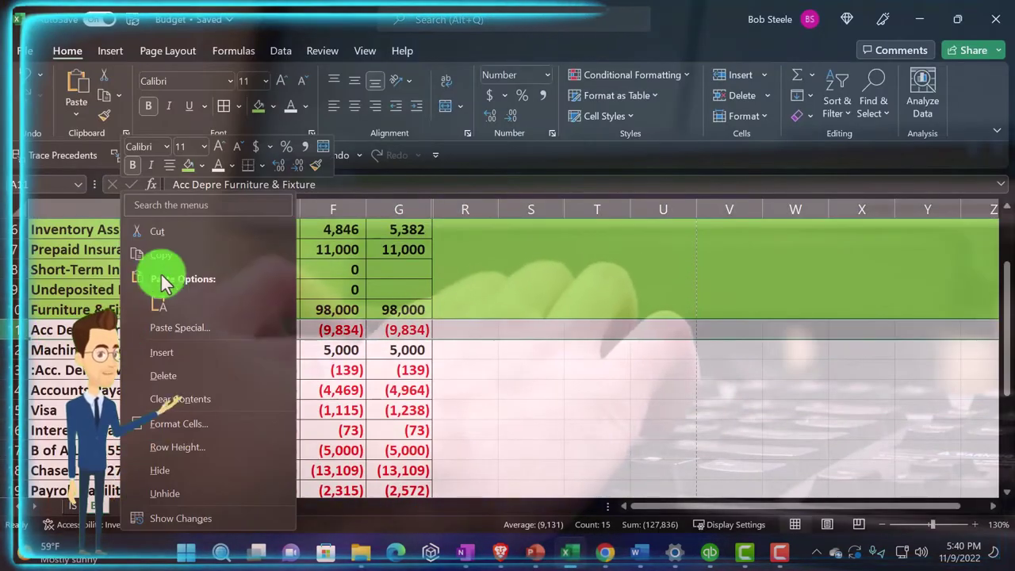
key("Escape")
left_click(273, 351)
Enter the Machinery and Equipment amount from Excel, 5,000, for each of JAN23, FEB23 and MAR23 in the QuickBooks budget.
left_click(577, 552)
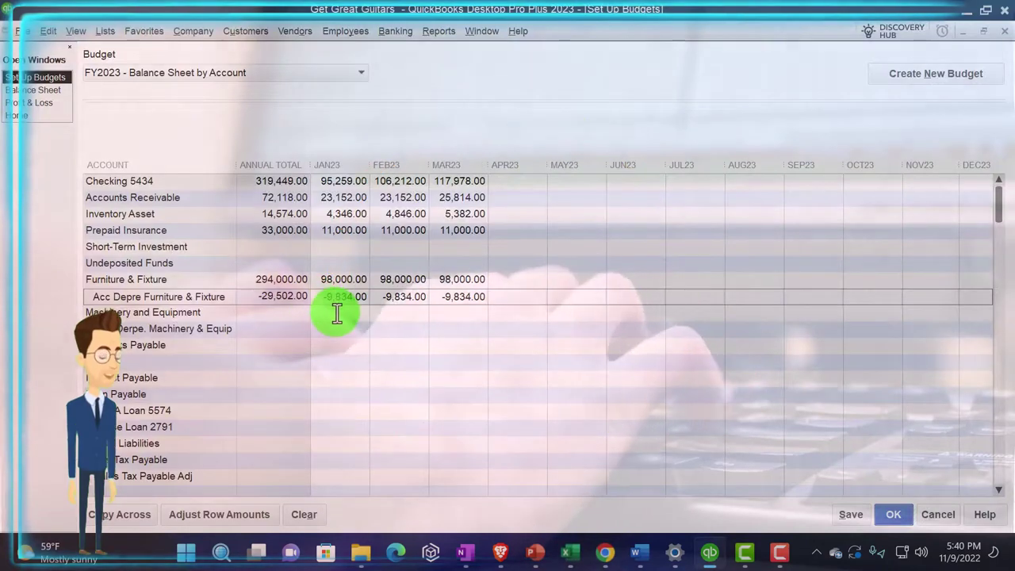
left_click(337, 313)
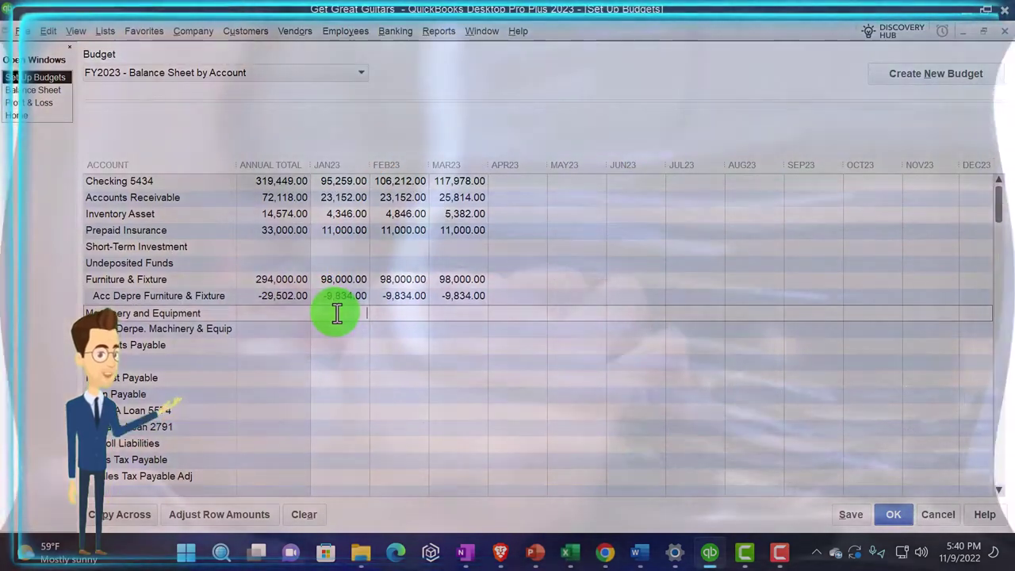
type("5000")
key("Tab")
type("5,000")
key("Tab")
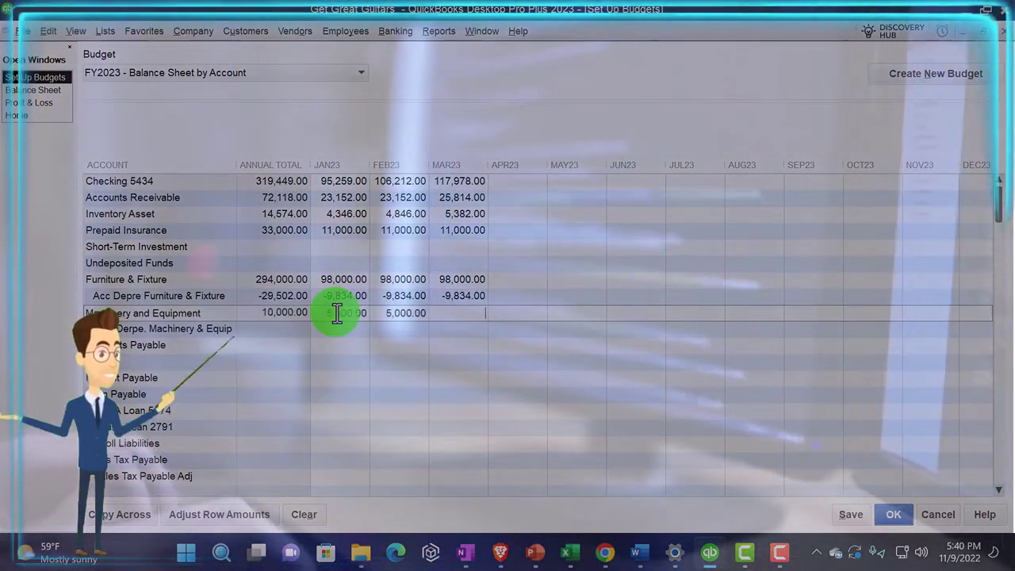
type("5000")
key("Tab")
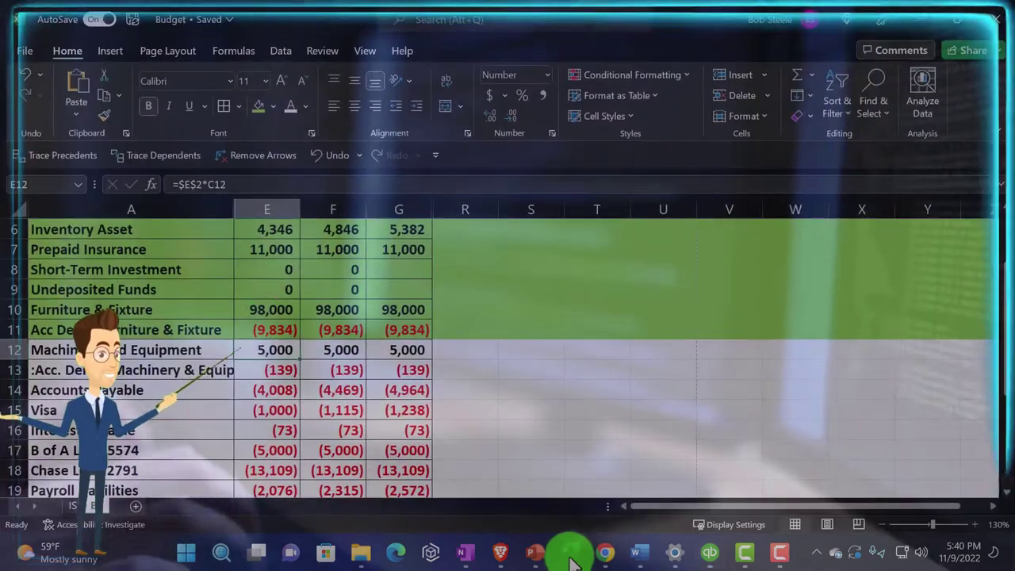
Switch to Excel and fill the Machinery and Equipment row of the BS sheet with light green.
left_click(570, 552)
right_click(118, 324)
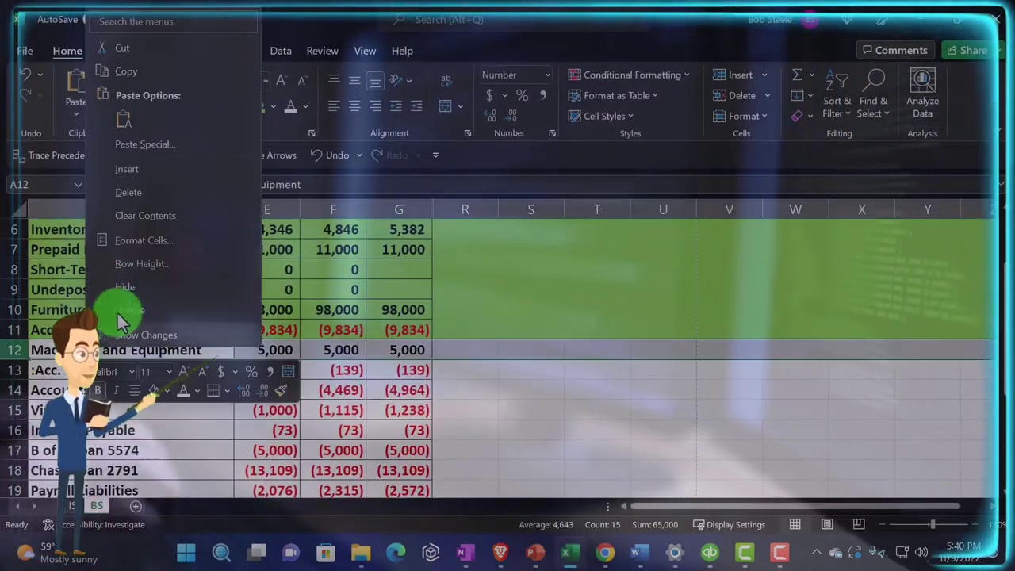
right_click(156, 402)
left_click(180, 430)
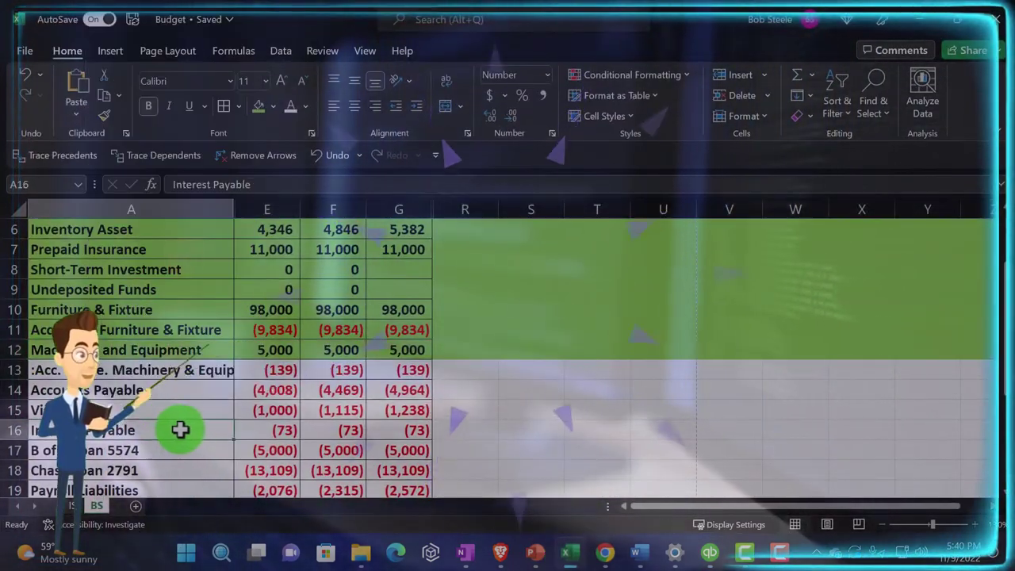
scroll(179, 430, "down", 1)
Enter the Acc. Derpe. Machinery & Equip amount from Excel, -139, for each of JAN23, FEB23 and MAR23 in the QuickBooks budget.
left_click(579, 555)
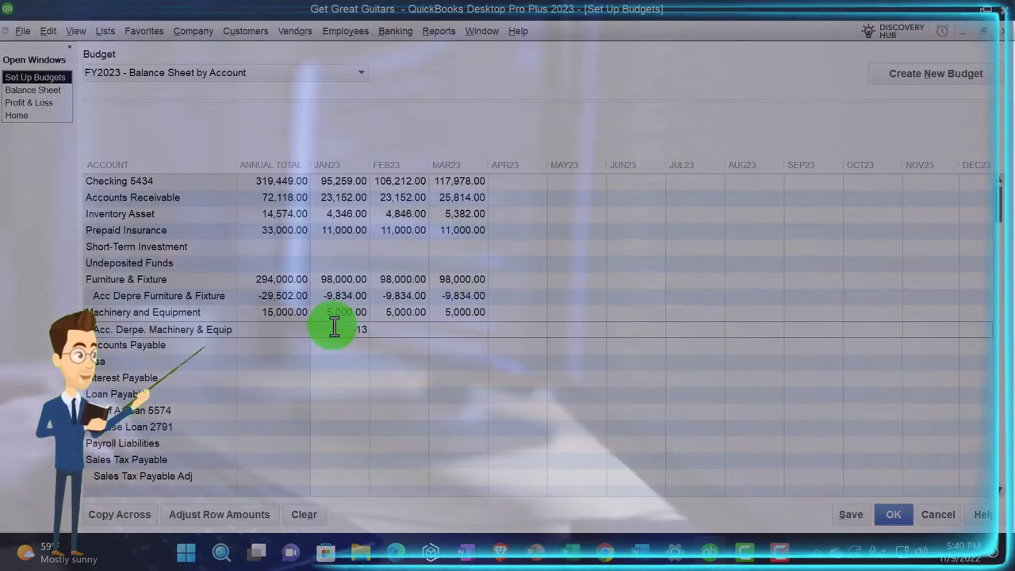
type("-139")
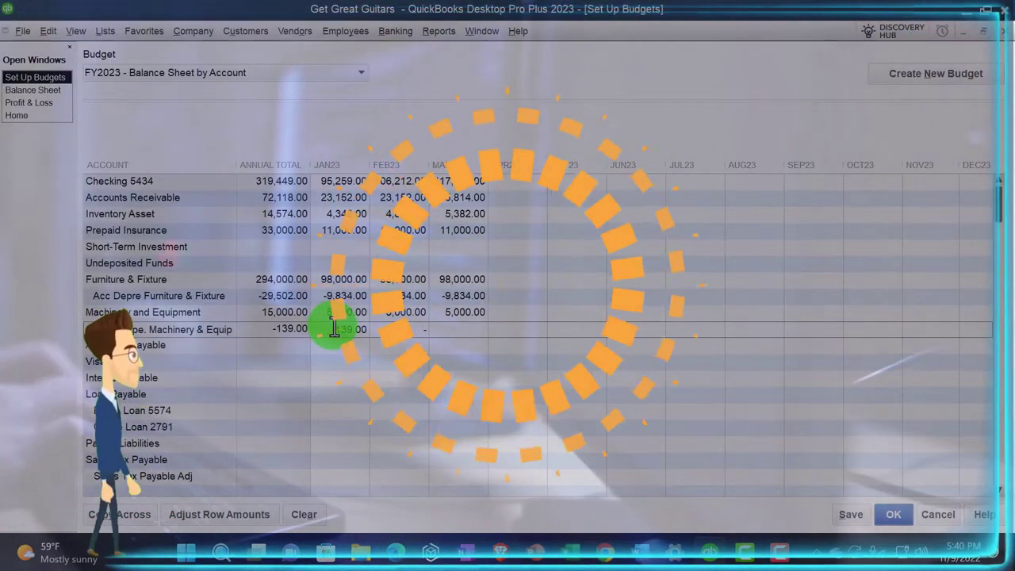
key("Tab")
type("-139")
key("Tab")
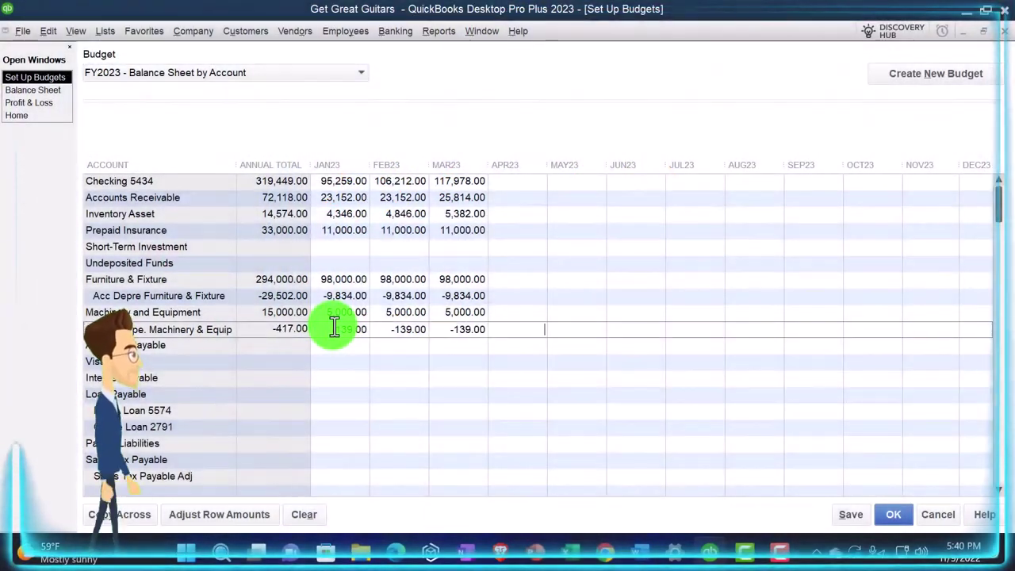
Switch to Excel and fill the Acc. Derpe. Machinery & Equip row of the BS sheet with light green.
left_click(573, 552)
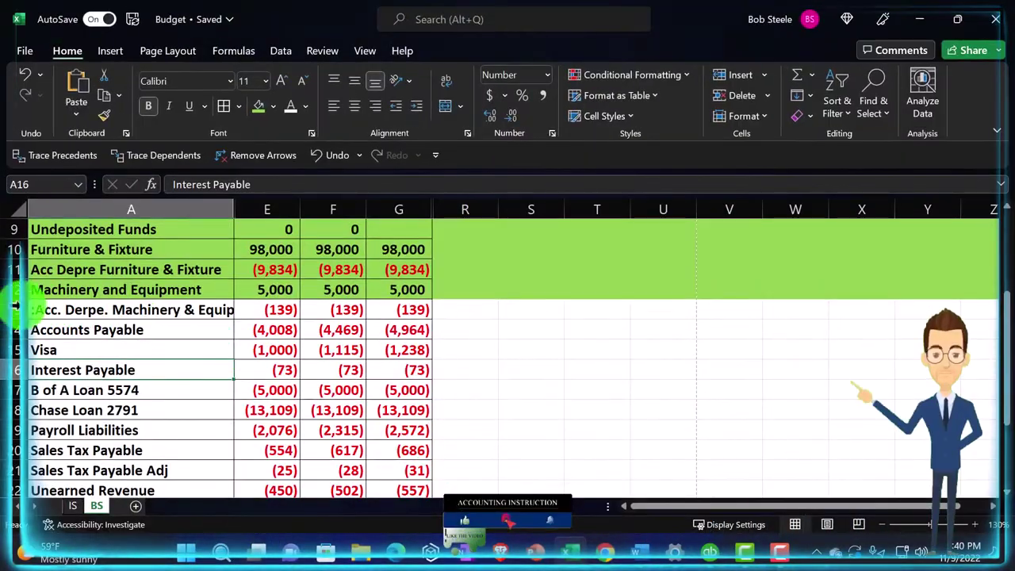
left_click(16, 309)
right_click(136, 317)
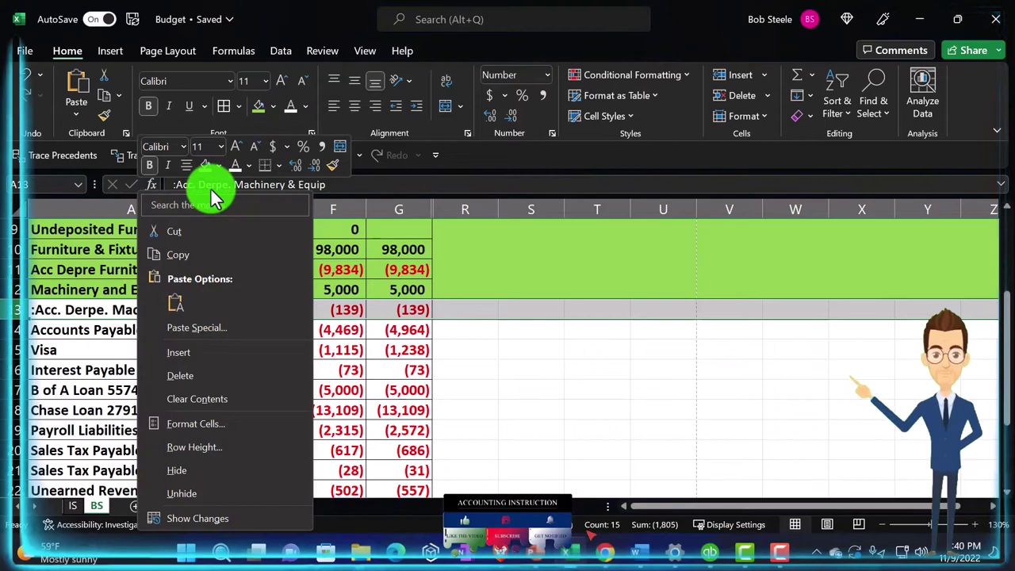
key("Escape")
scroll(265, 370, "down", 1)
left_click(273, 269)
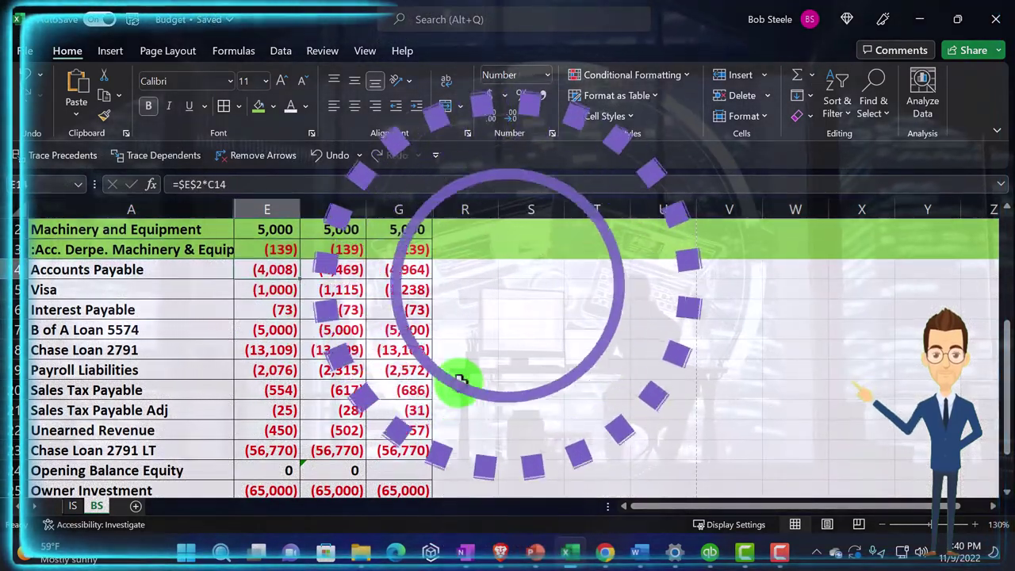
Enter the Accounts Payable amounts in the QuickBooks budget as positives: 4,008 for JAN23, 4,469 for FEB23 and 4,964 for MAR23.
left_click(573, 552)
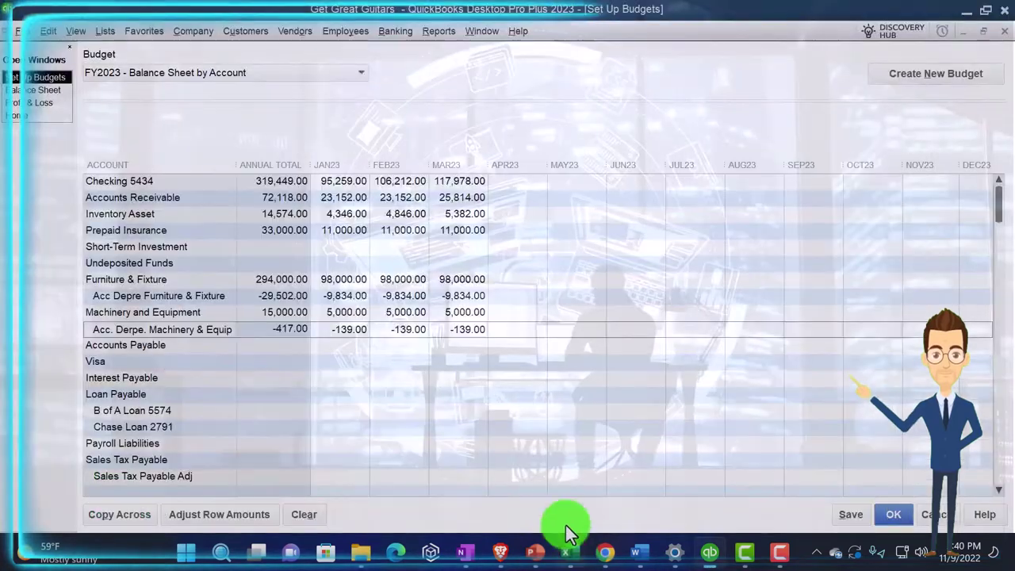
left_click(277, 346)
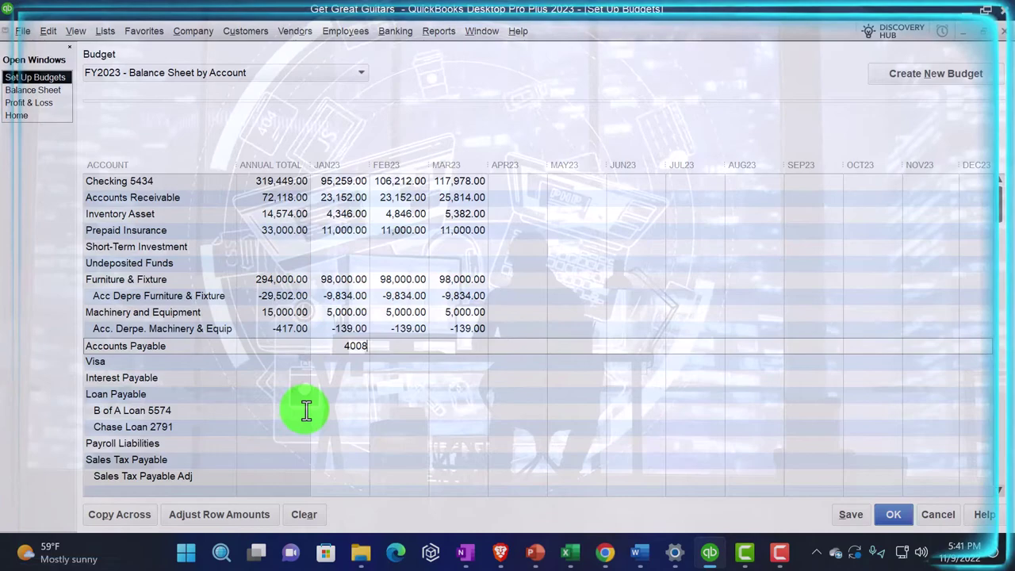
type("469")
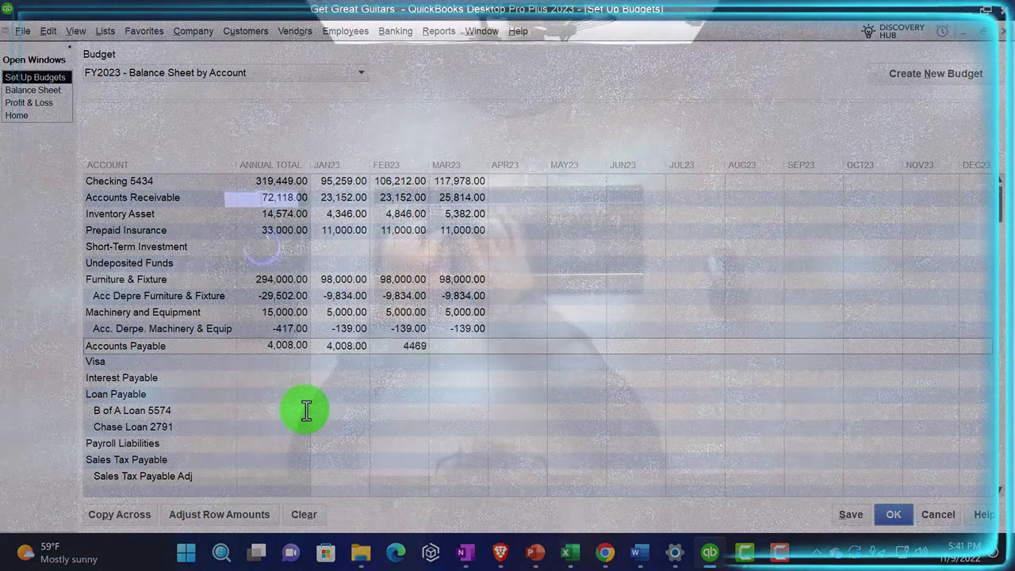
key("Tab")
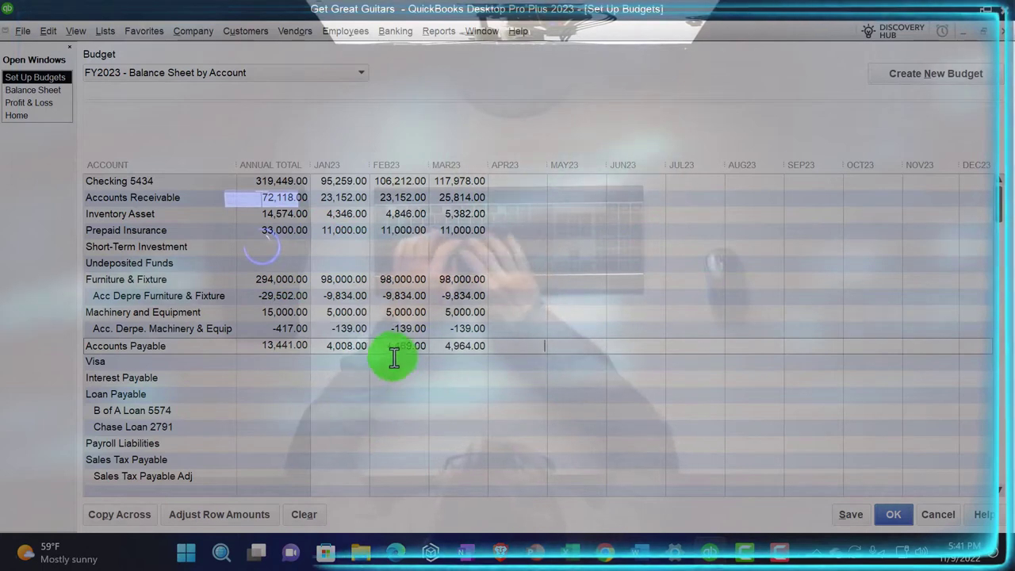
Switch to Excel and fill the Accounts Payable row of the BS sheet with light green.
left_click(572, 554)
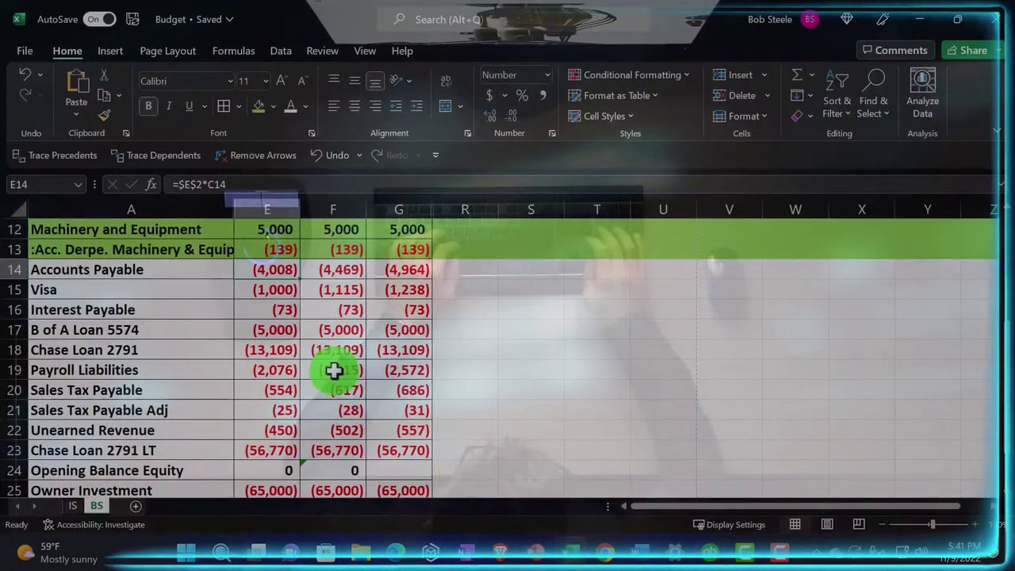
left_click(24, 269)
right_click(92, 272)
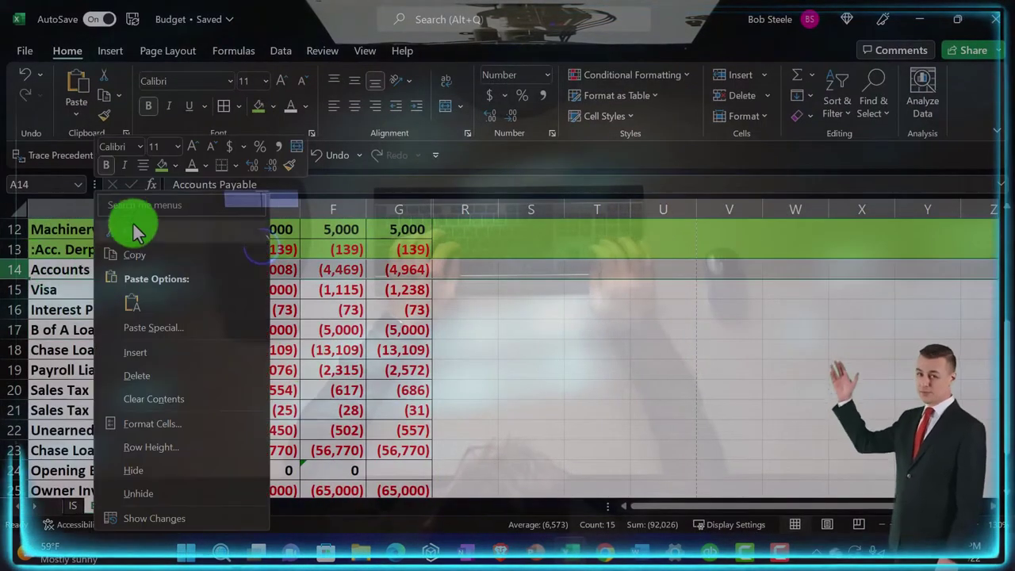
left_click(288, 288)
left_click(282, 295)
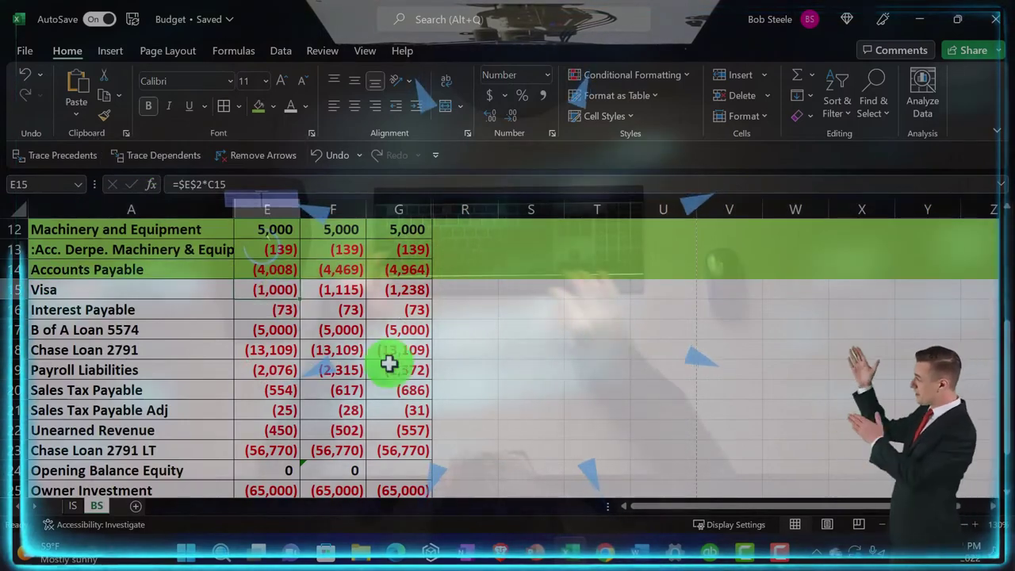
Enter the Visa amounts in the QuickBooks budget as positives: 1,000 for JAN23, 1,115 for FEB23 and 1,238 for MAR23.
left_click(573, 553)
left_click(349, 365)
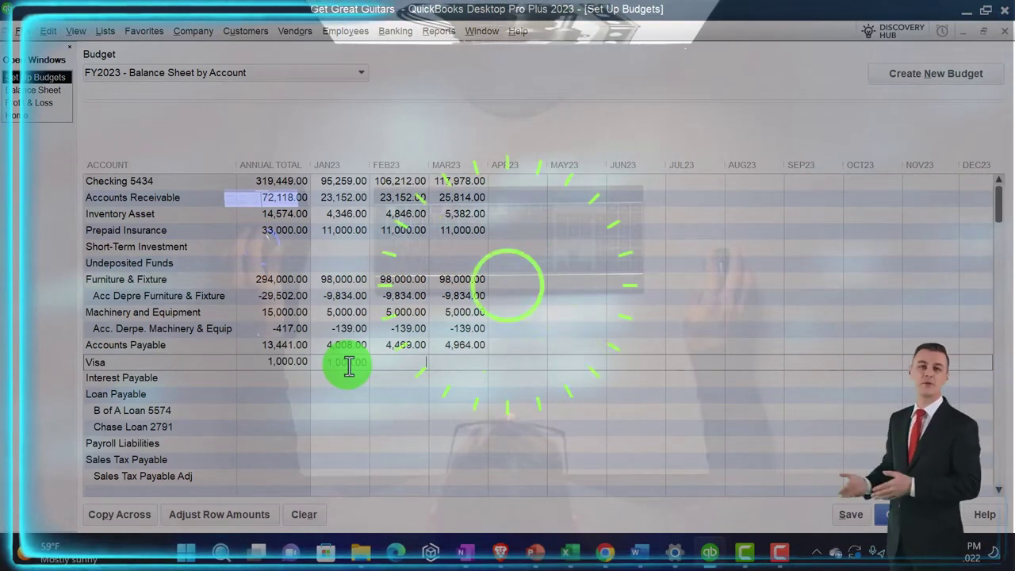
type("1,1")
type("111")
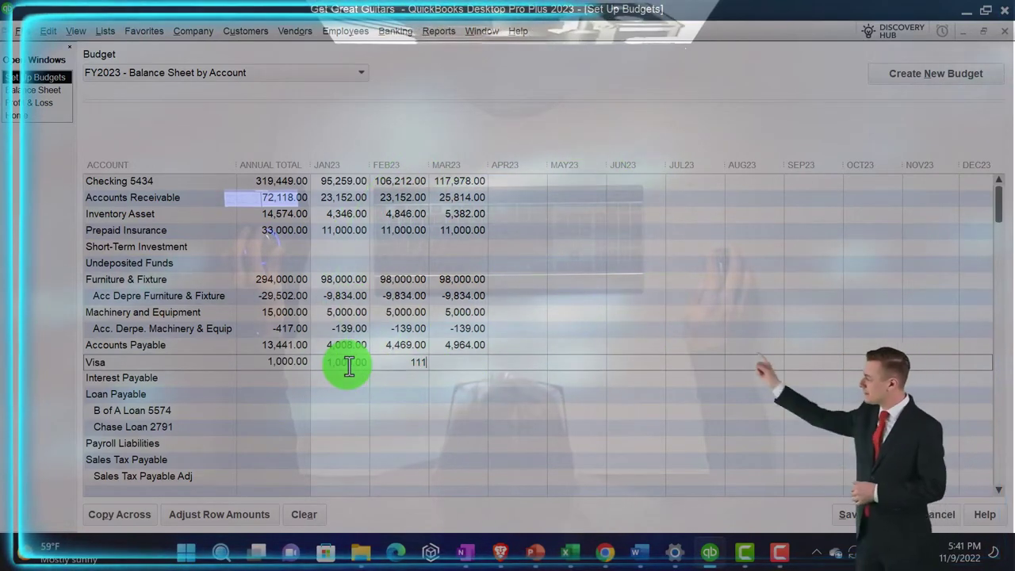
type("5")
key("Tab")
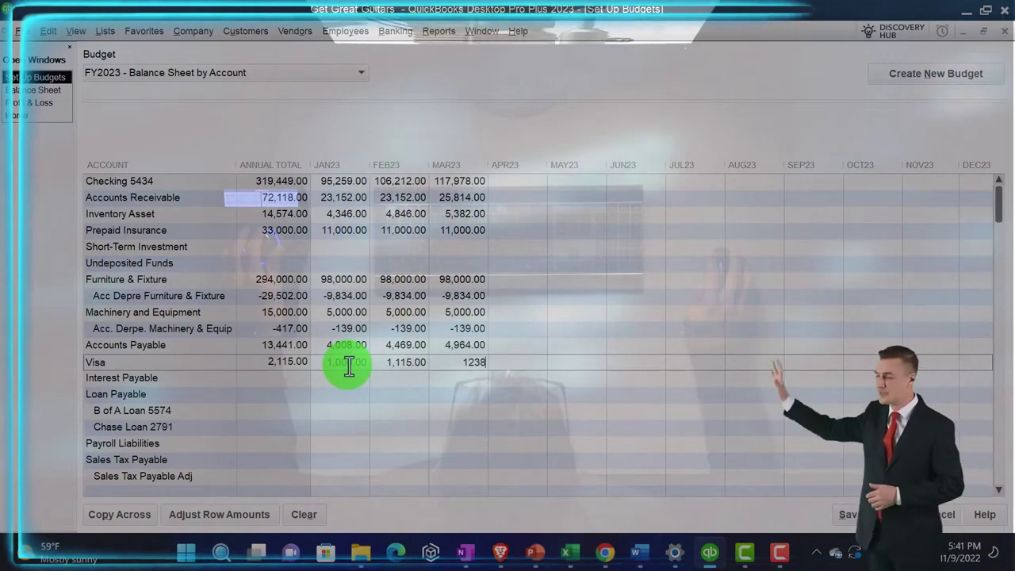
Switch to Excel and fill the Visa row of the BS sheet with light green.
left_click(571, 554)
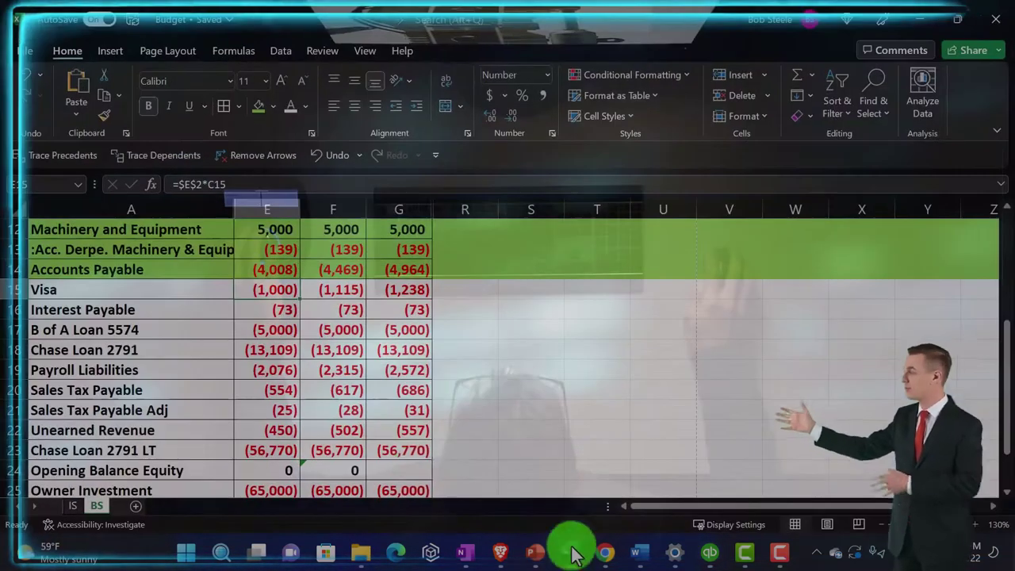
left_click(6, 287)
right_click(81, 291)
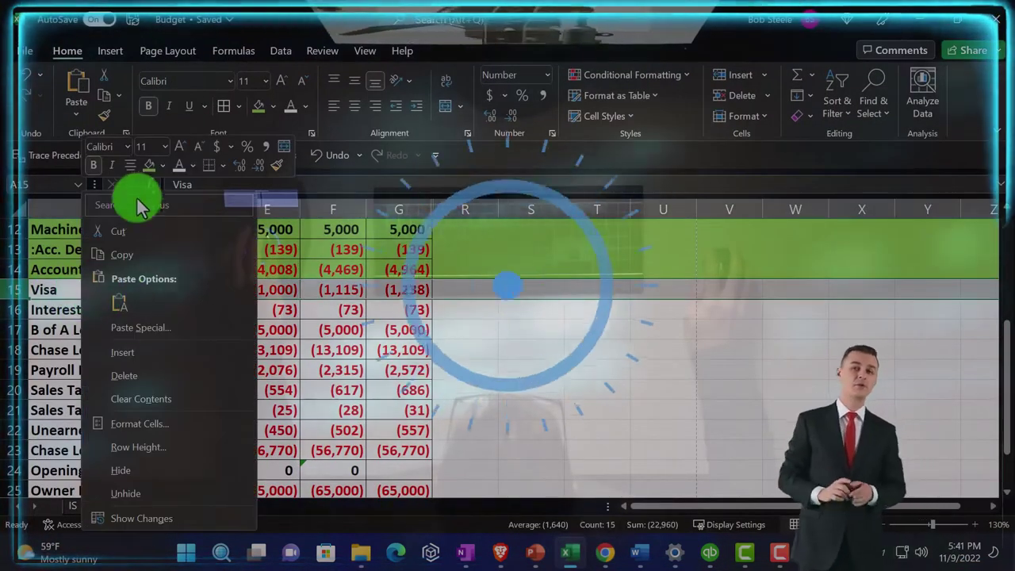
left_click(143, 168)
left_click(245, 315)
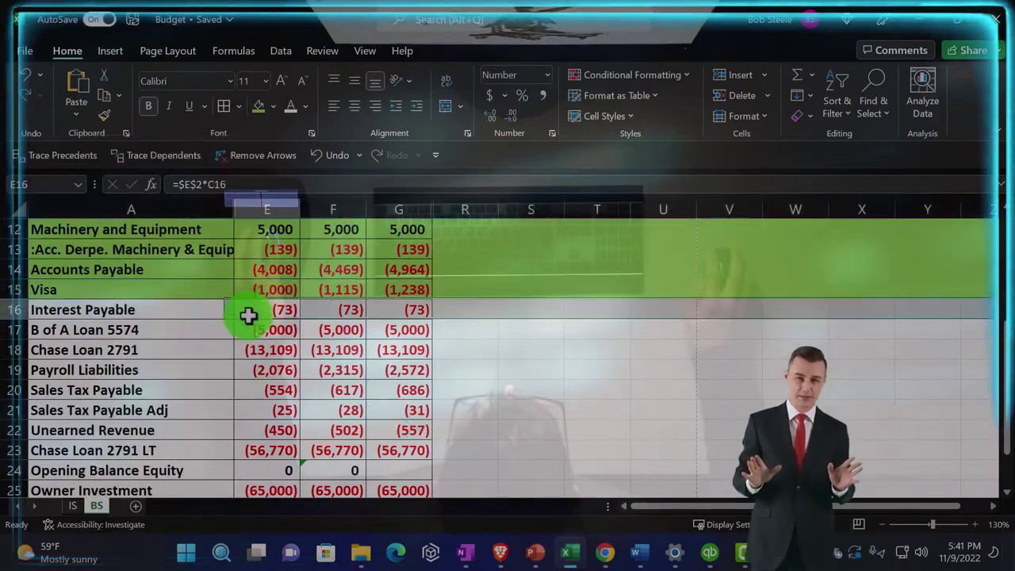
Switch to QuickBooks and enter the Interest Payable budget amounts as positives: 73 each for JAN23, FEB23 and MAR23.
left_click(572, 559)
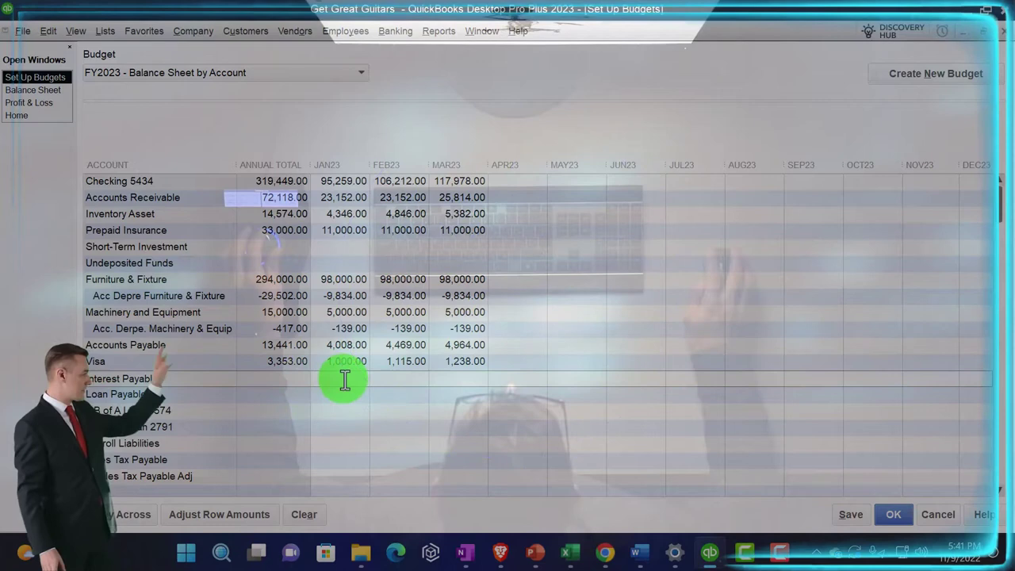
type("7")
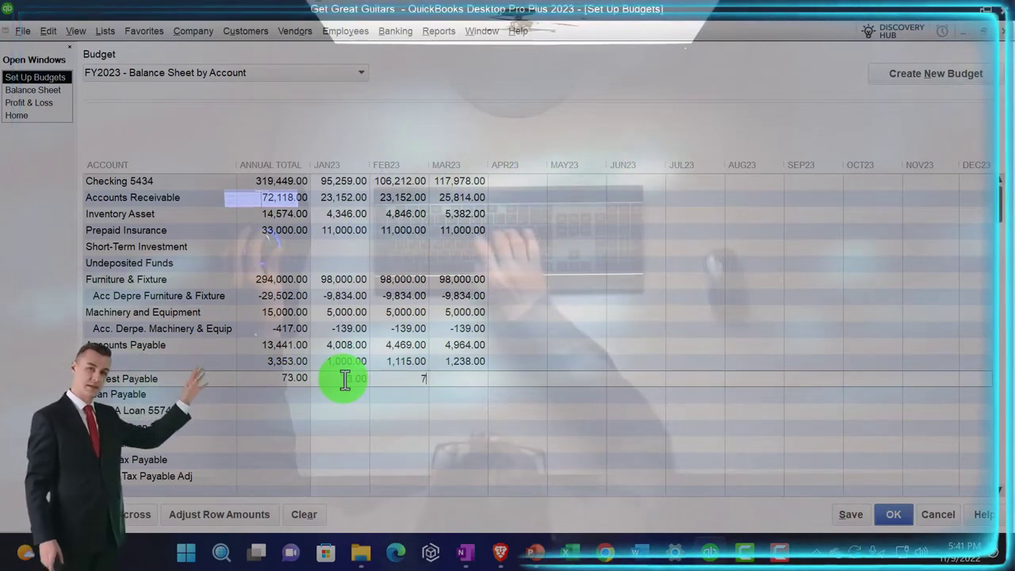
type("73")
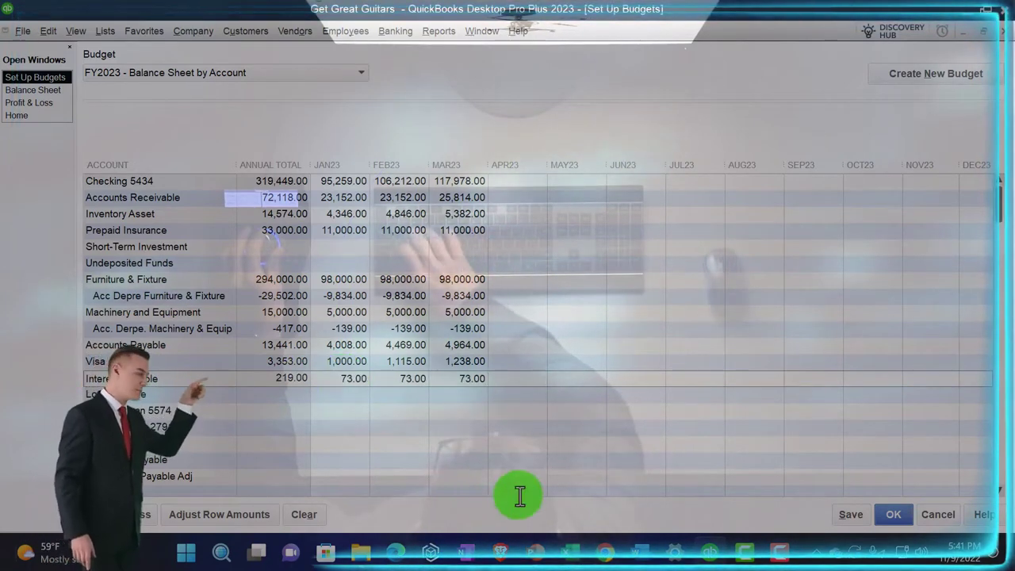
Switch to Excel and fill the Interest Payable row of the BS sheet with light green.
left_click(566, 552)
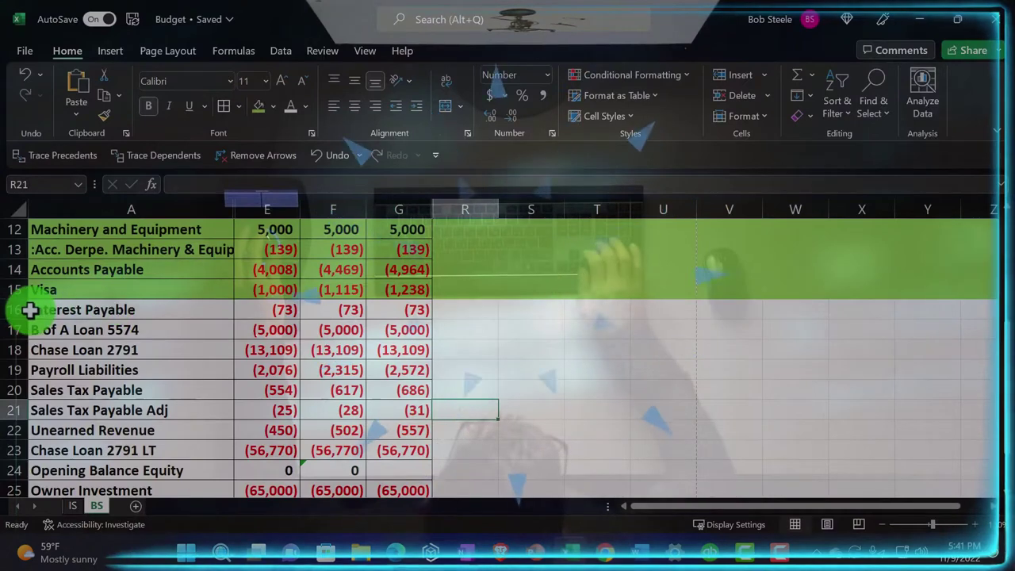
left_click(79, 311)
right_click(87, 313)
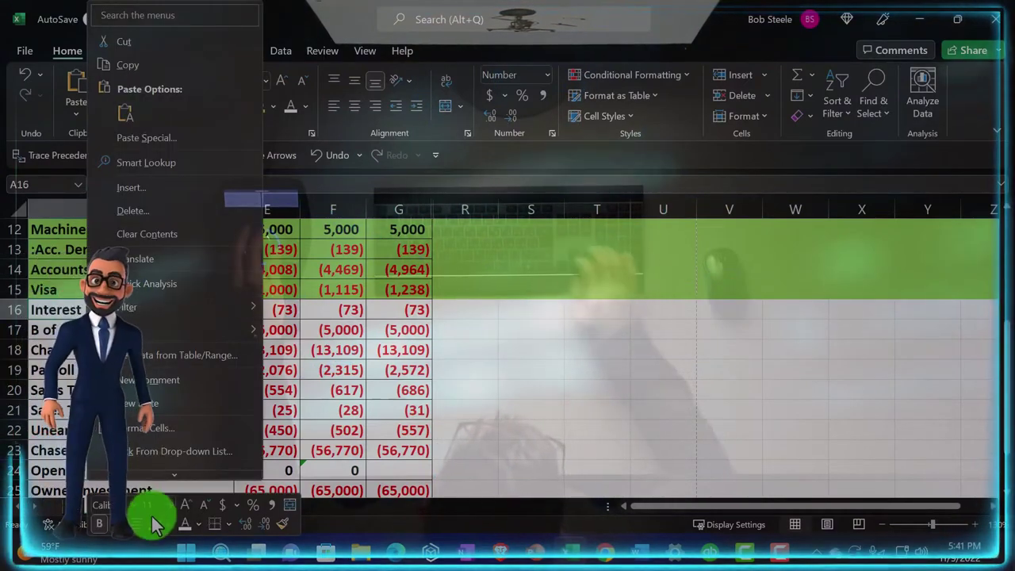
key("Escape")
left_click_drag(295, 311, 419, 315)
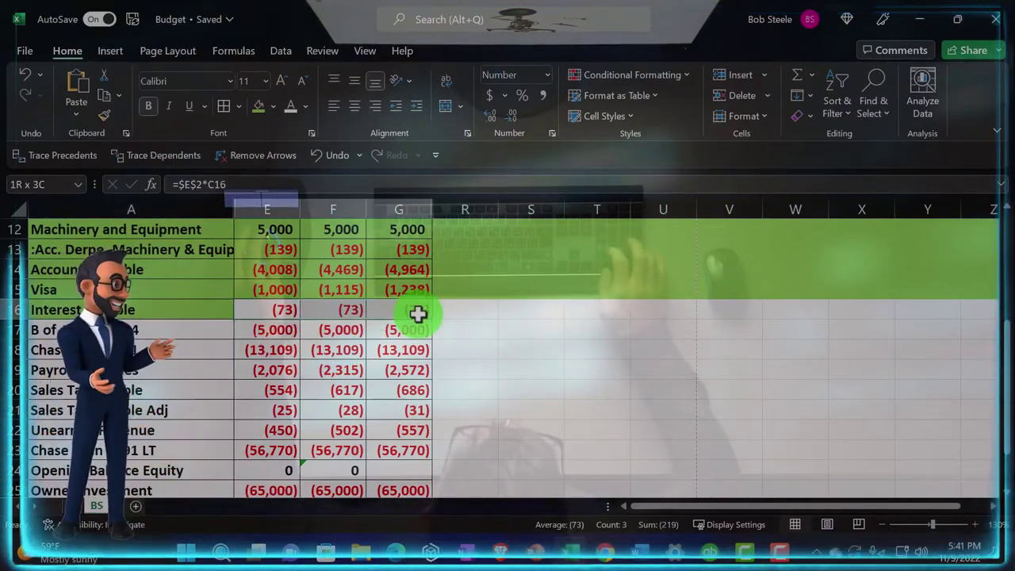
left_click(15, 310)
right_click(16, 309)
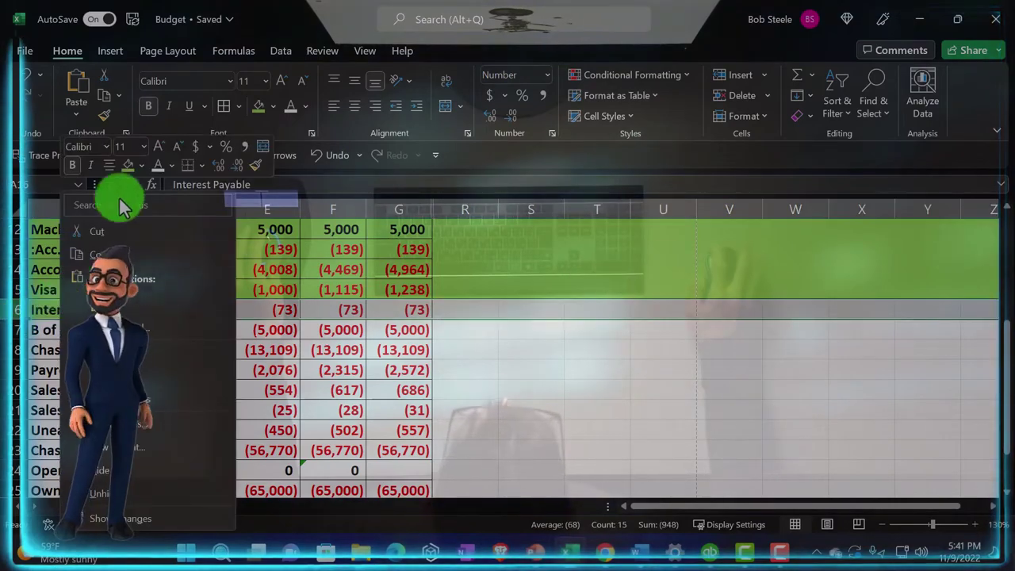
key("Escape")
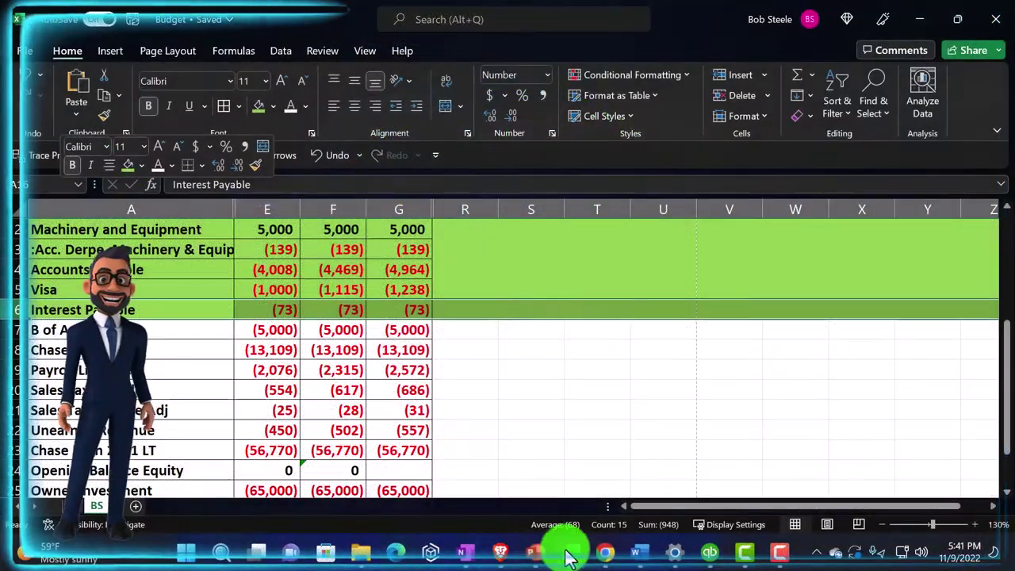
In the QuickBooks budget, enter 5,000 per month for the B of A loan and 13,109 for the Chase loan, JAN23 to MAR23.
left_click(567, 551)
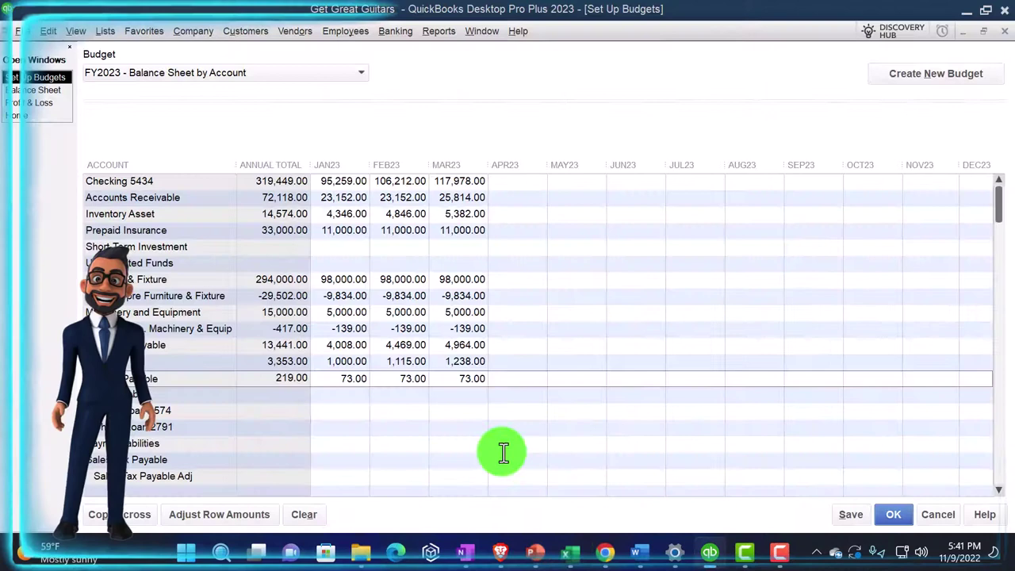
left_click(339, 396)
key("Down")
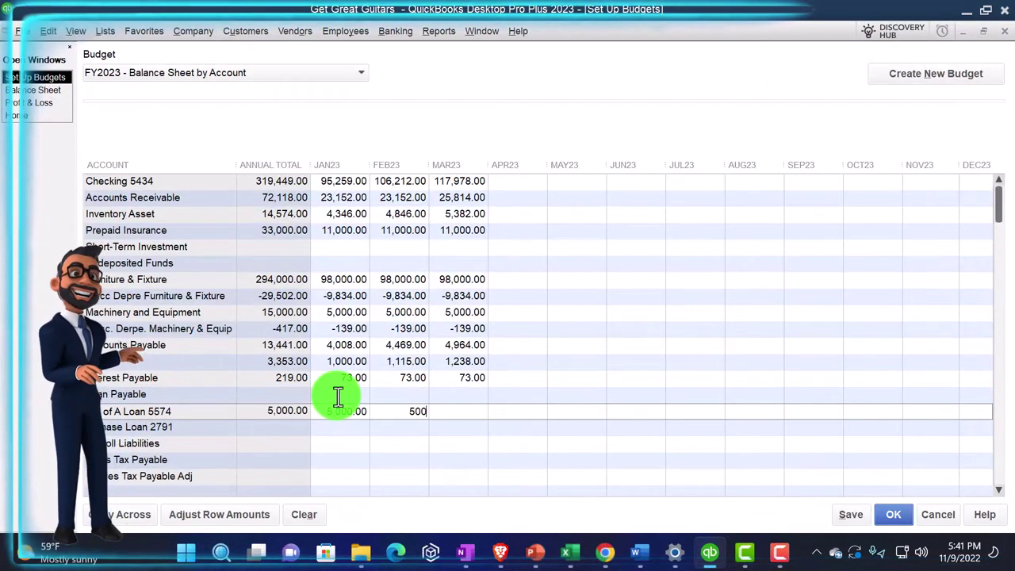
type("5,000")
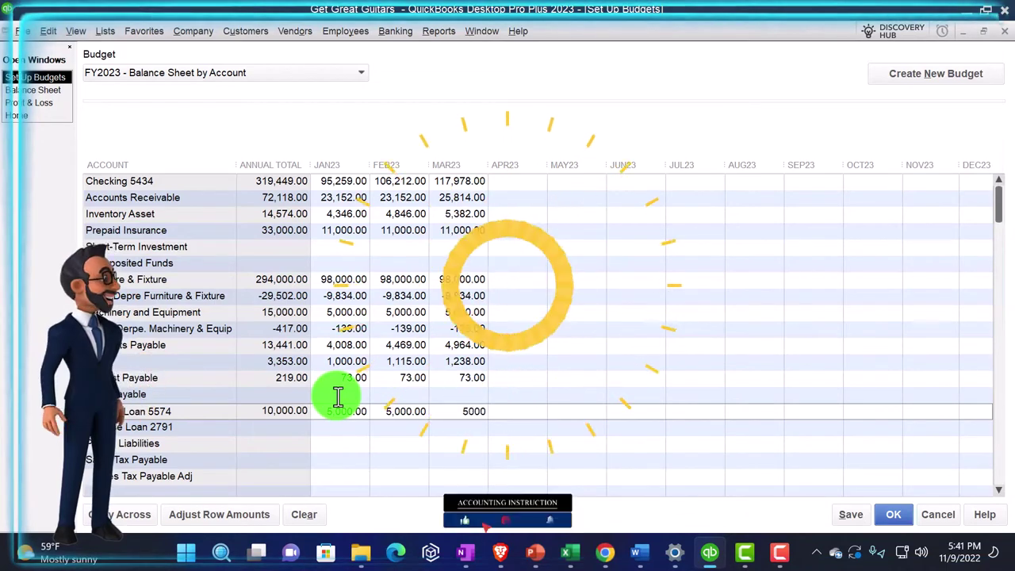
left_click(329, 431)
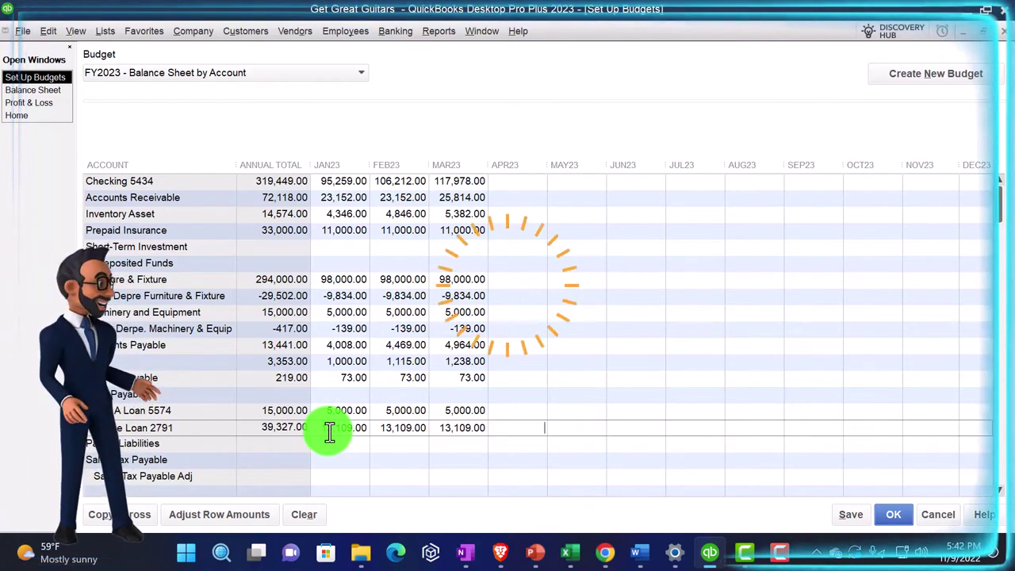
scroll(329, 432, "down", 3)
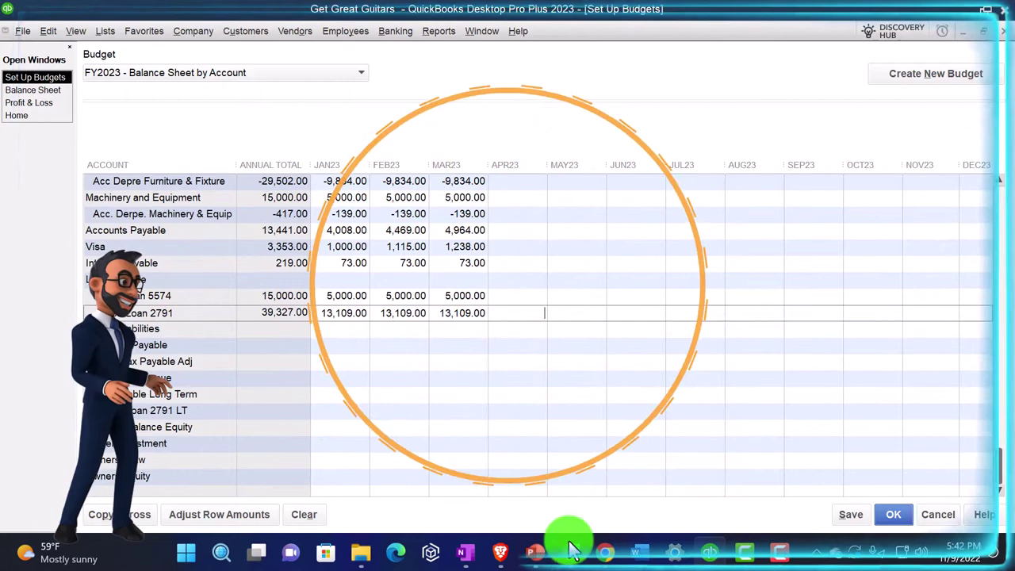
Switch to Excel and fill the B of A loan and short-term Chase loan rows of the BS sheet with light green.
left_click(571, 547)
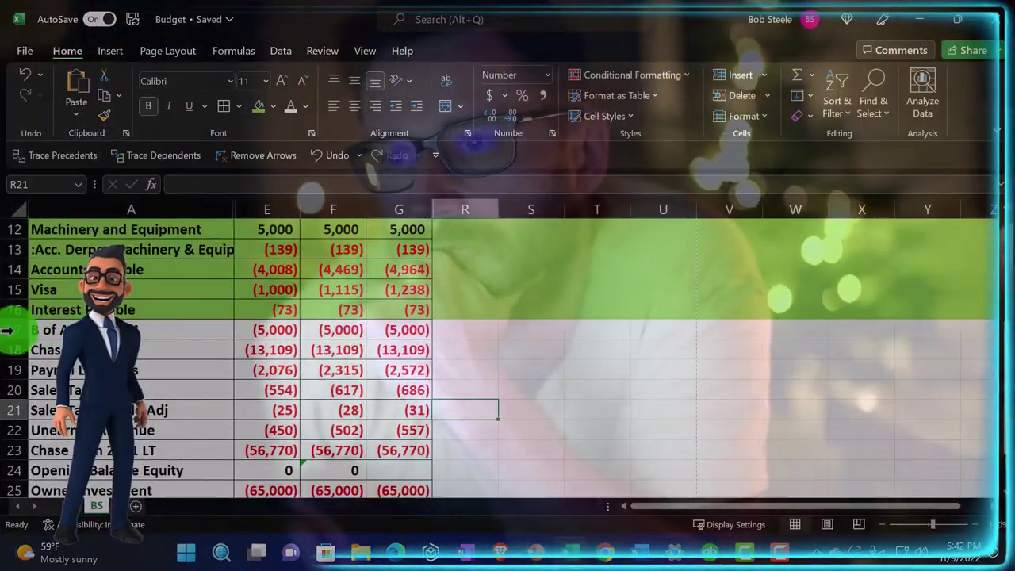
left_click_drag(6, 329, 152, 349)
right_click(154, 355)
key("Escape")
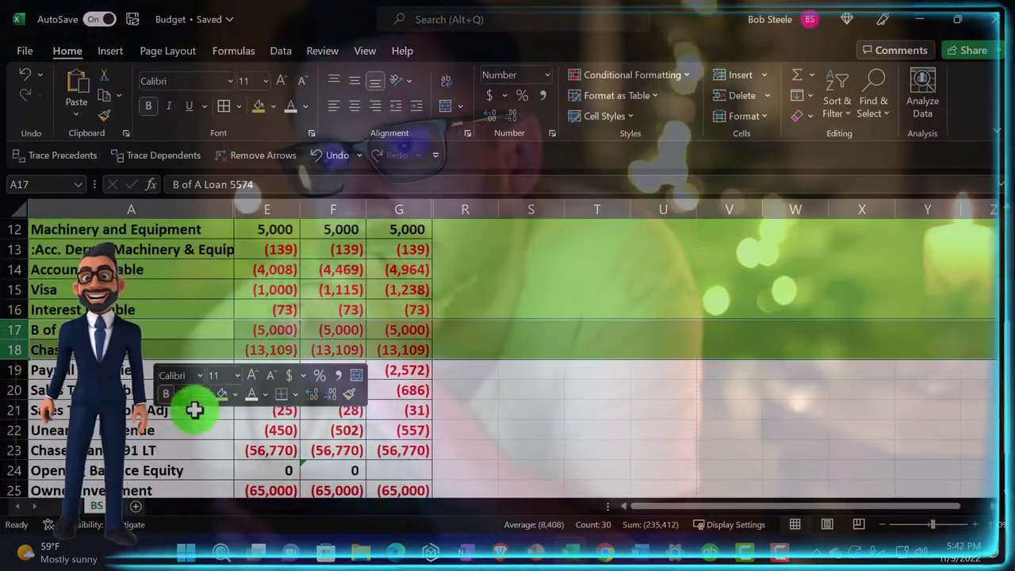
Enter the Payroll Liabilities amounts in the QuickBooks budget as positives: 2,076 for JAN23, 2,315 for FEB23 and 2,572 for MAR23.
key("Down")
key("Down")
key("Right")
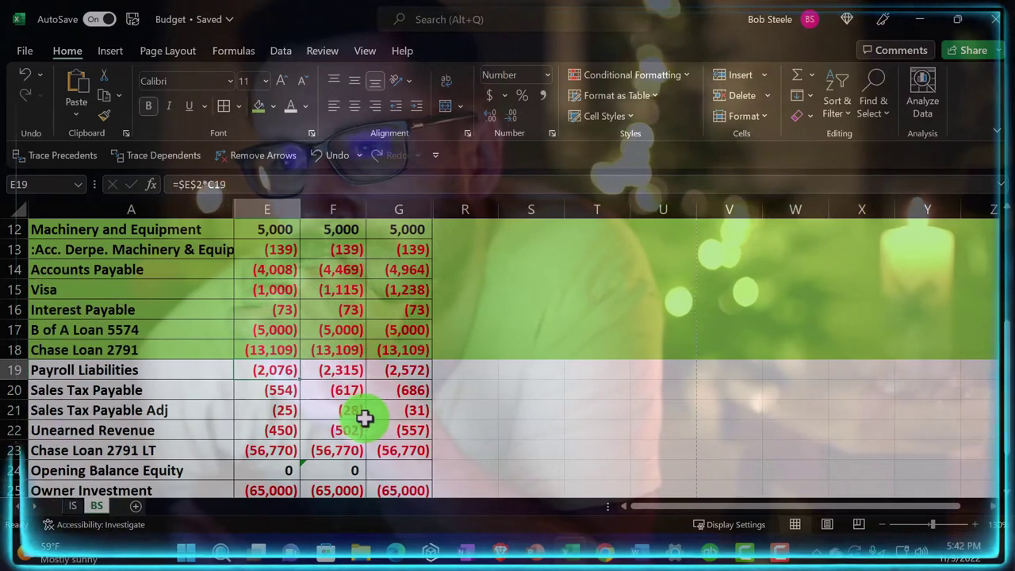
left_click(549, 542)
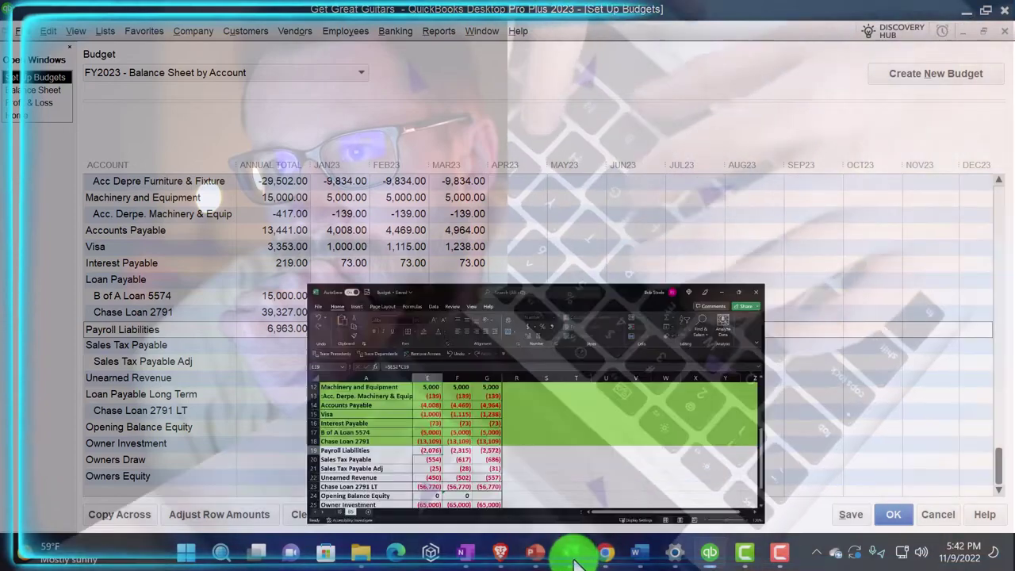
Switch to Excel and fill the Payroll Liabilities row of the BS sheet with light green.
left_click(583, 550)
left_click(17, 370)
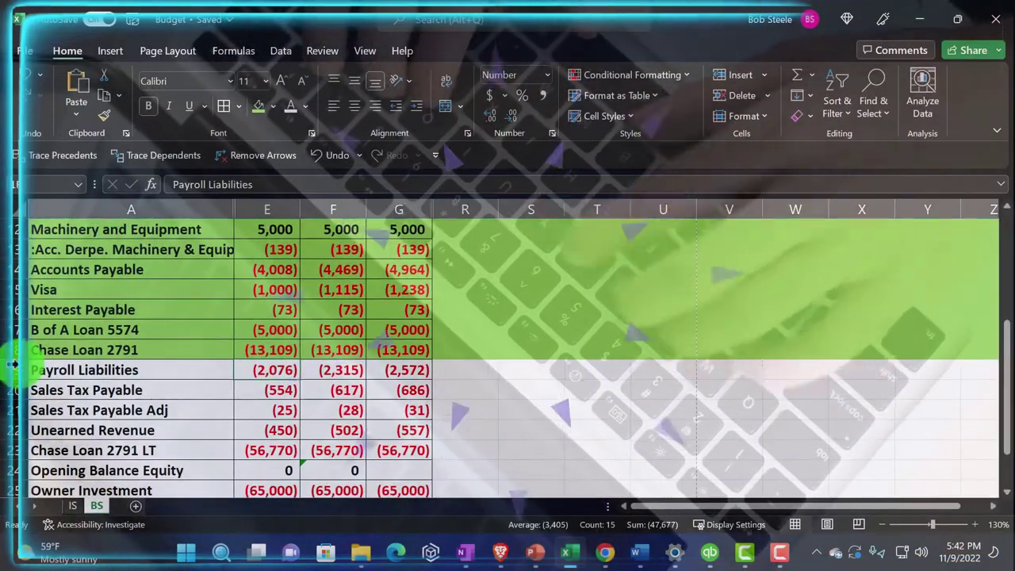
right_click(111, 374)
key("Escape")
left_click(56, 386)
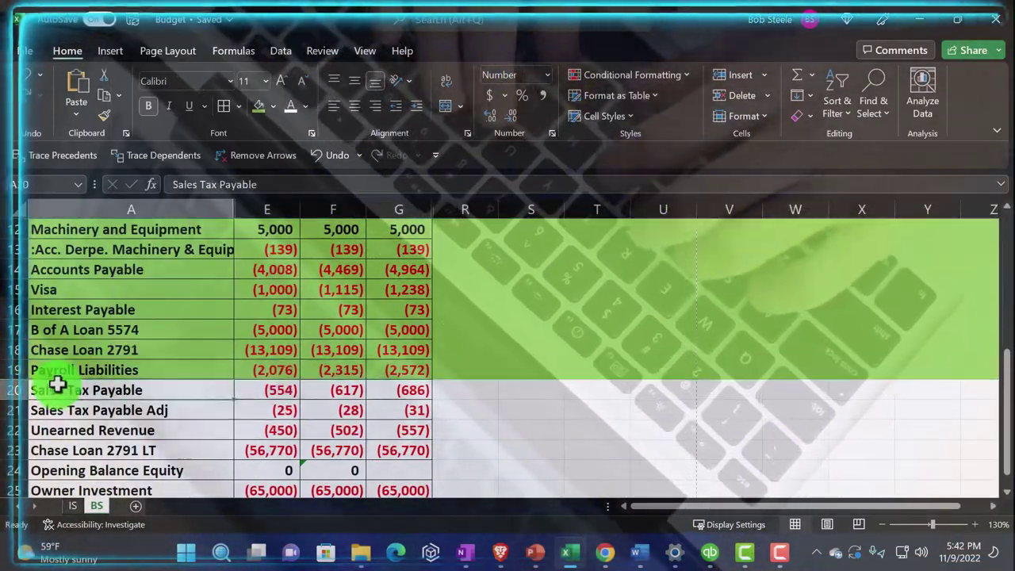
scroll(119, 373, "down", 1)
Enter the Sales Tax Payable amounts in the QuickBooks budget as positives: 554 for JAN23, 617 for FEB23 and 686 for MAR23.
left_click(568, 549)
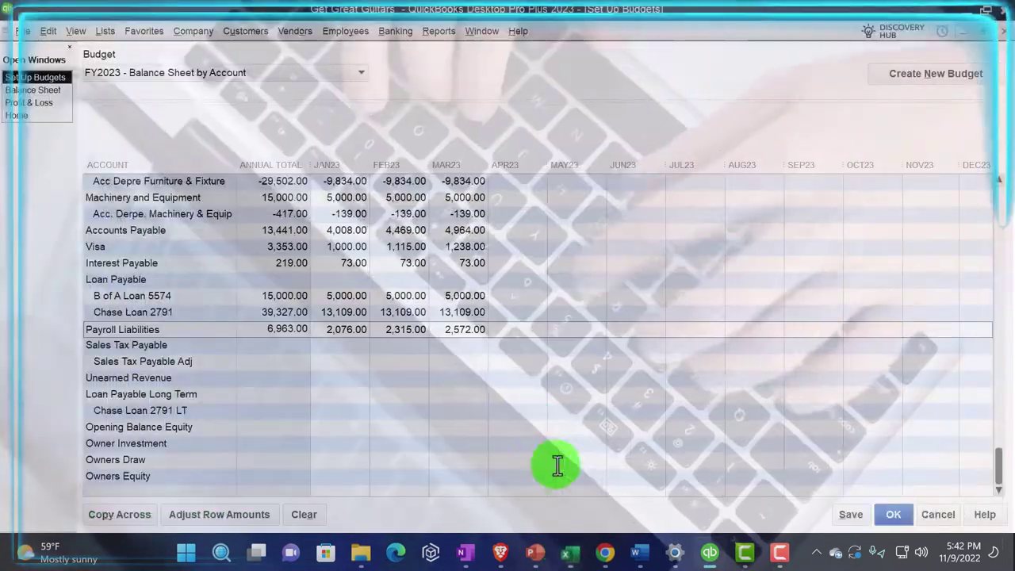
left_click(344, 344)
type("554")
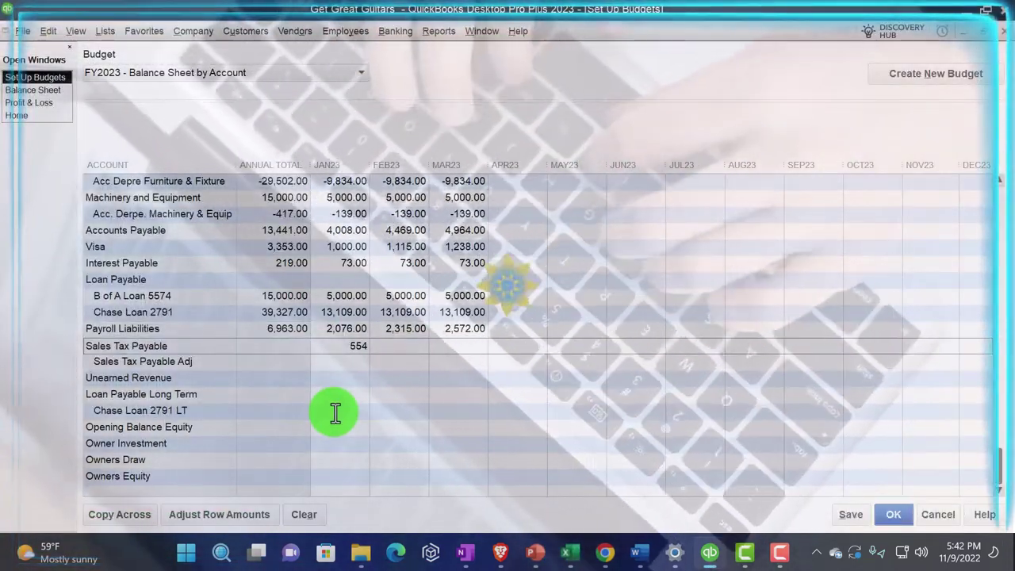
key("Tab")
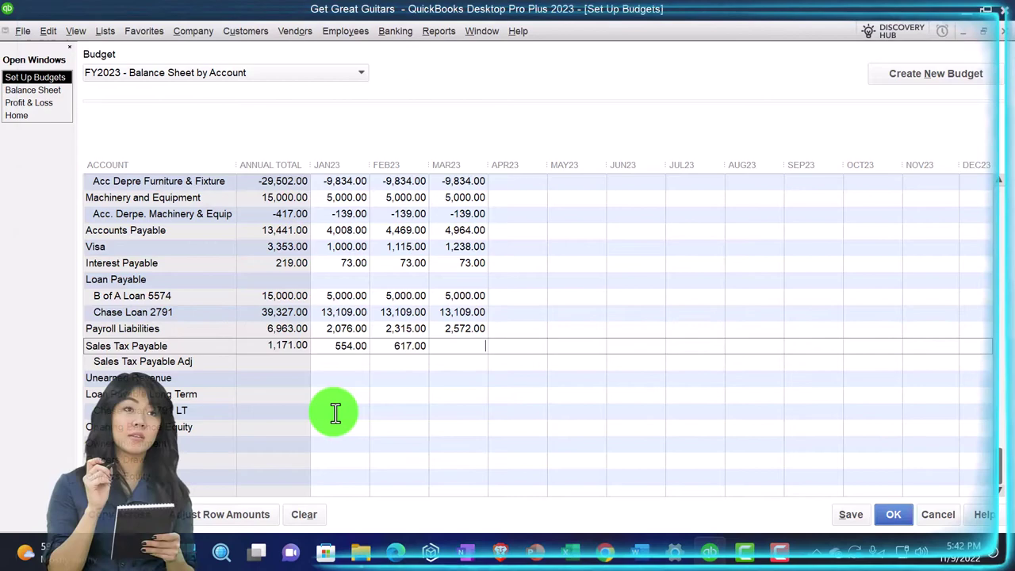
type("686")
key("Tab")
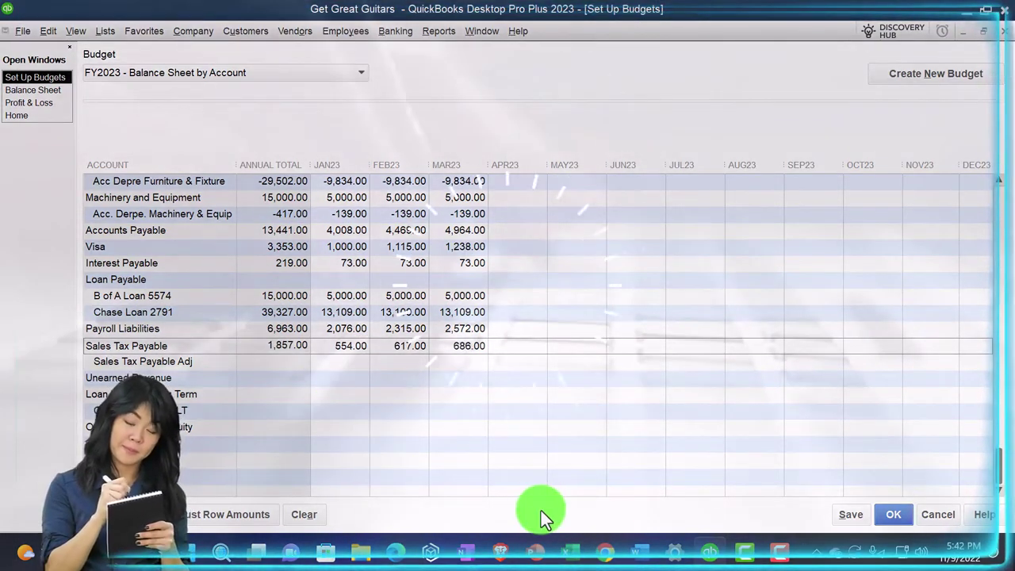
Switch to Excel and fill the Sales Tax Payable row of the BS sheet with light green.
left_click(569, 547)
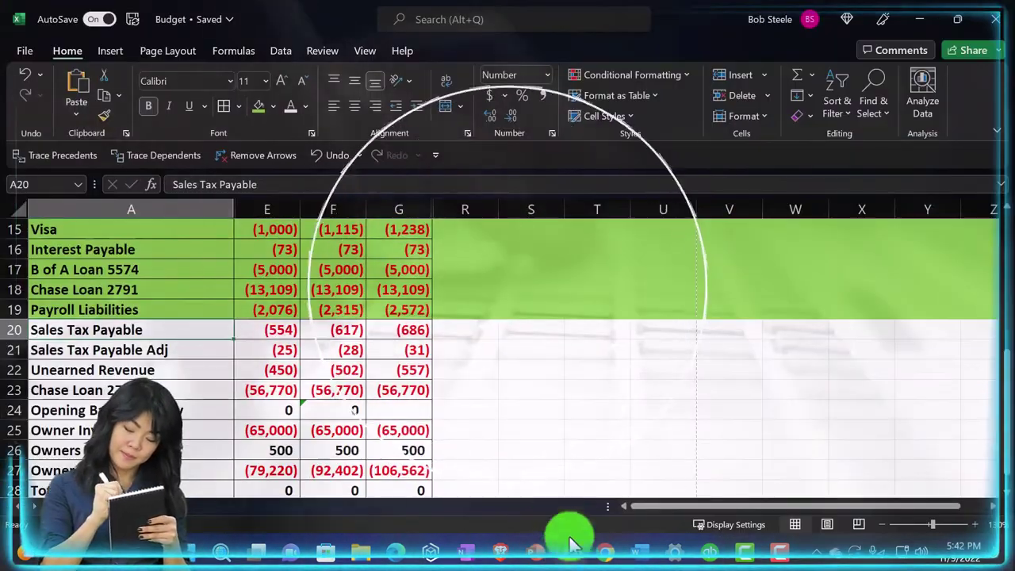
left_click(7, 329)
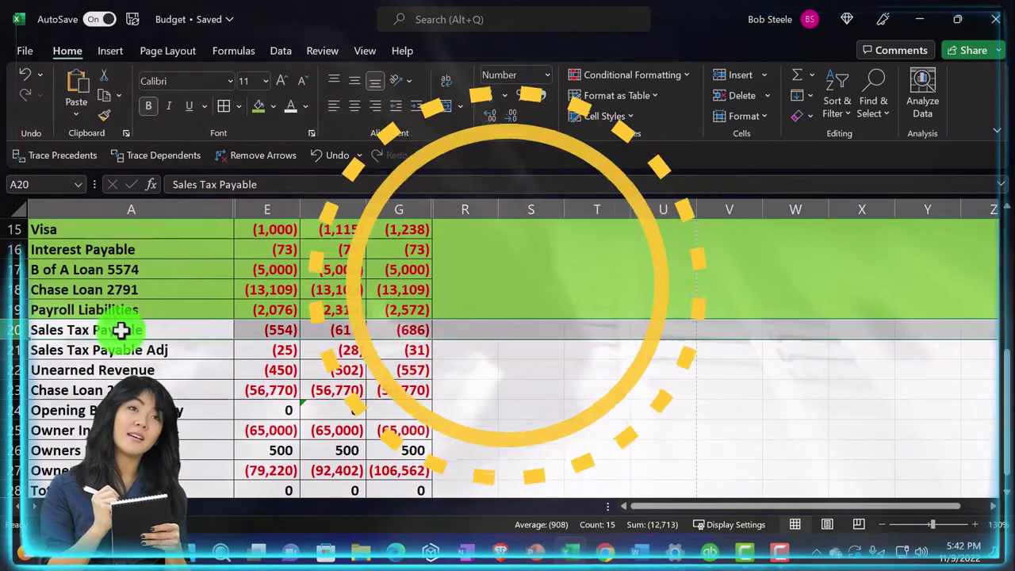
right_click(120, 330)
key("Escape")
Enter the Sales Tax Payable Adj amounts in the QuickBooks budget as positives: 25 for JAN23, 28 for FEB23 and 31 for MAR23.
left_click(322, 370)
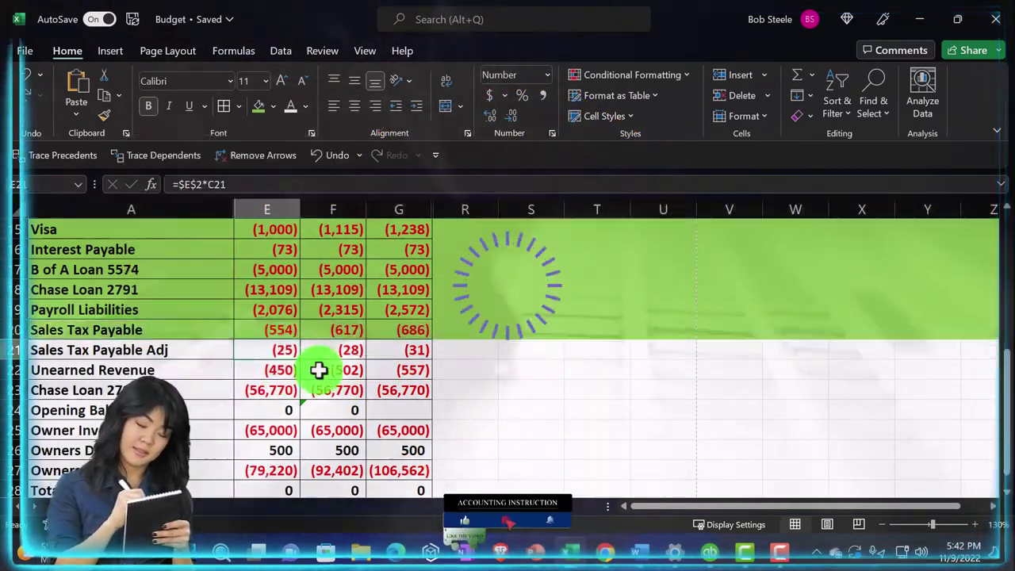
left_click(578, 548)
left_click(349, 362)
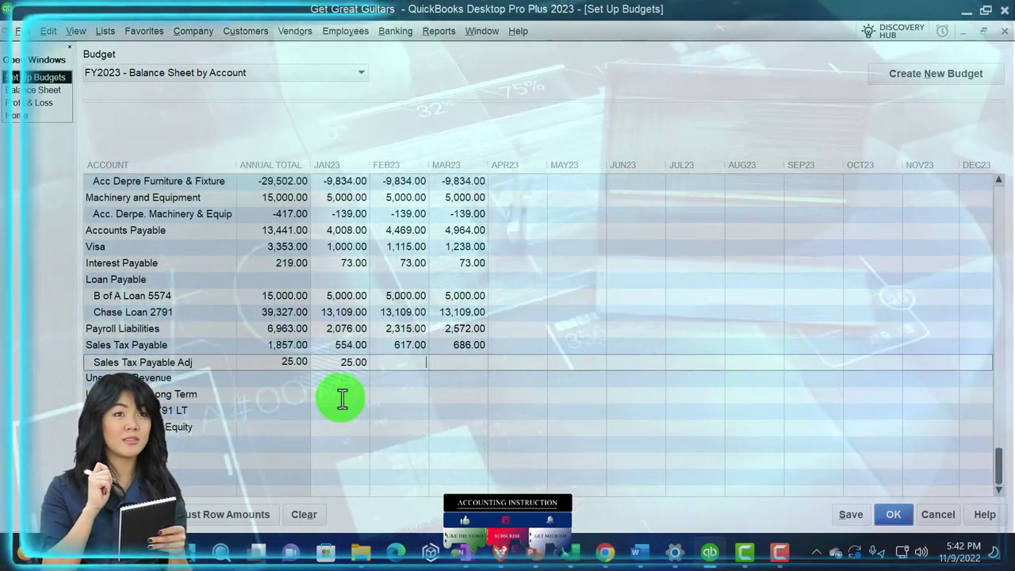
type("28")
key("Tab")
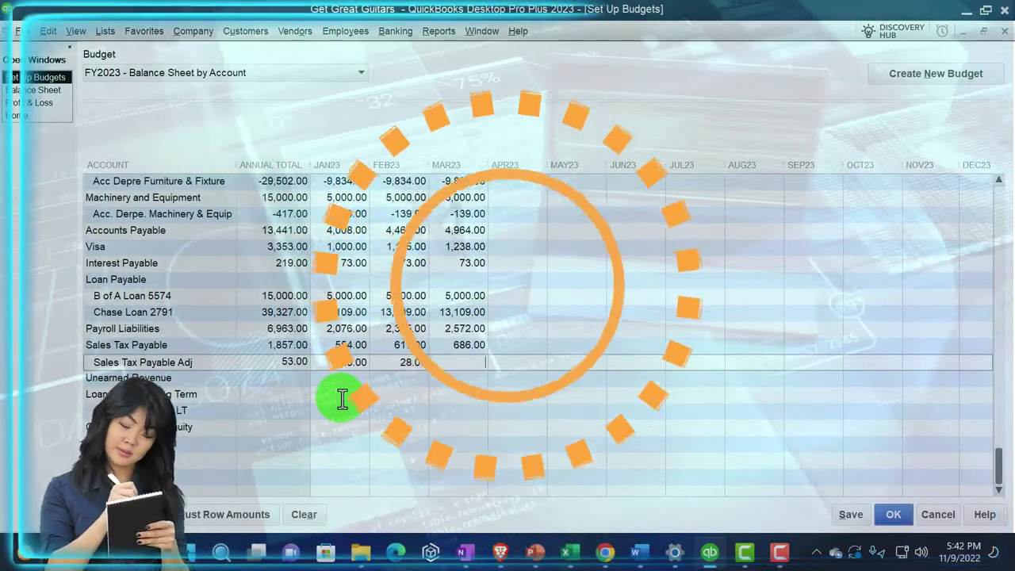
type("31")
key("Tab")
Switch to Excel and fill the Sales Tax Payable Adj row of the BS sheet with light green.
left_click(572, 553)
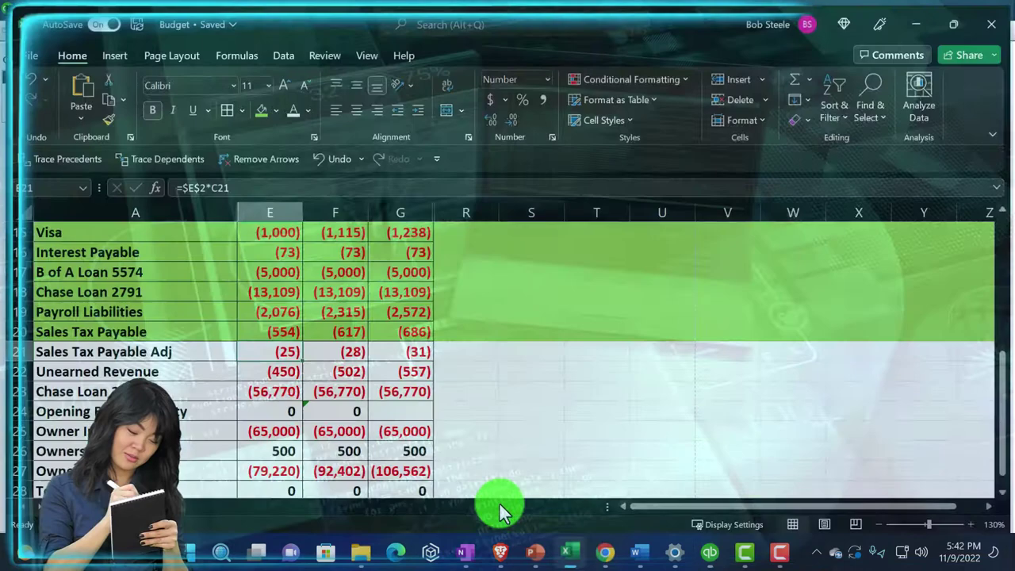
left_click(16, 350)
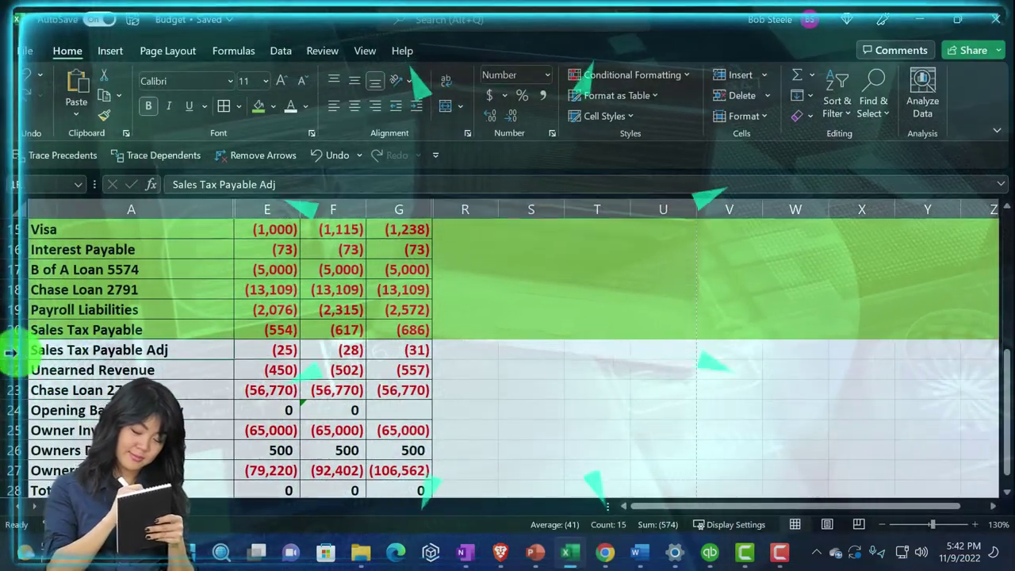
right_click(159, 358)
key("Escape")
left_click(131, 470)
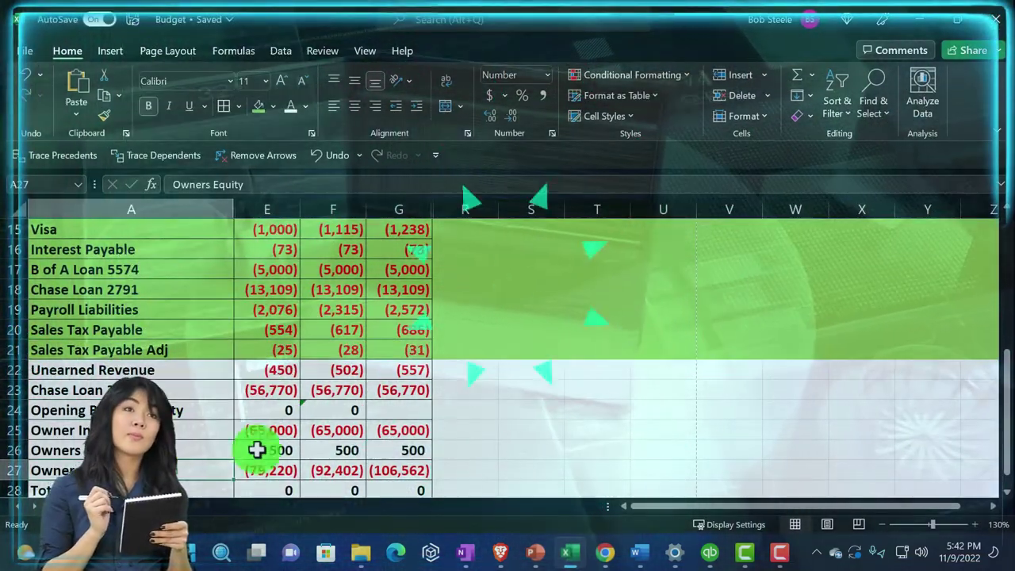
Enter the Unearned Revenue amounts in the QuickBooks budget as positives: 450 for JAN23, 502 for FEB23 and 557 for MAR23.
left_click(267, 370)
scroll(362, 417, "down", 1)
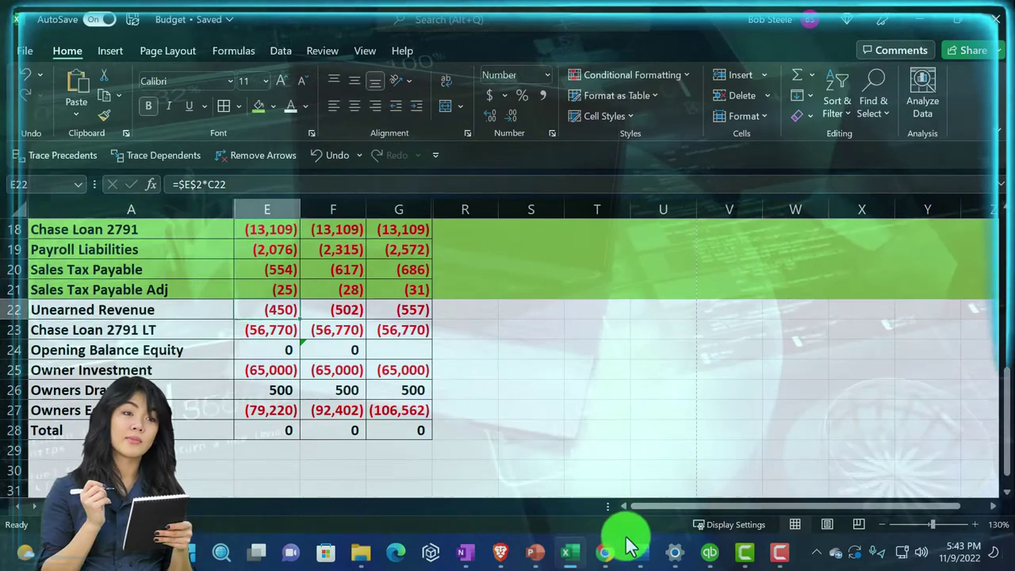
left_click(582, 551)
left_click(336, 380)
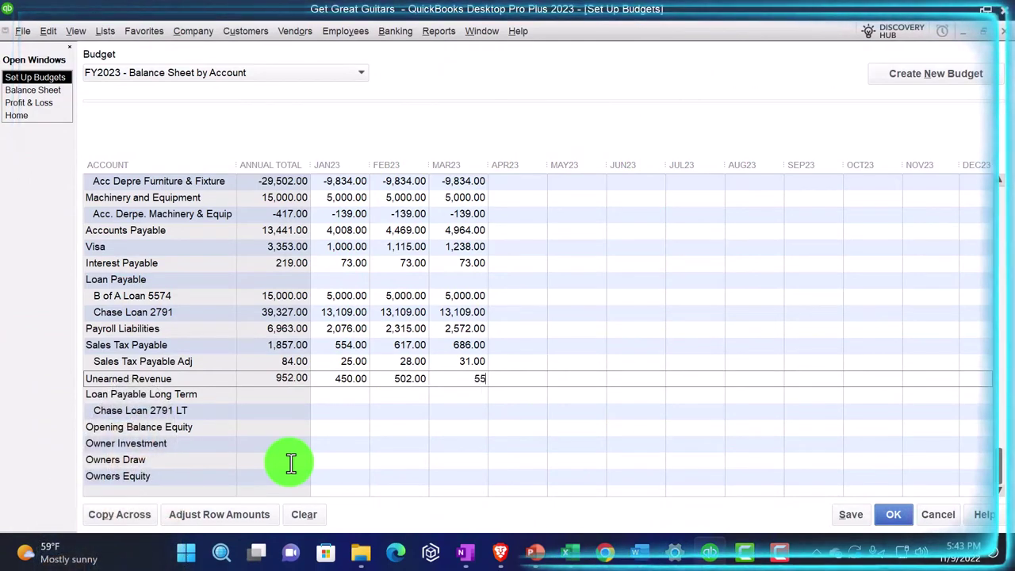
Switch to Excel and fill the Unearned Revenue row of the BS sheet with light green.
left_click(565, 560)
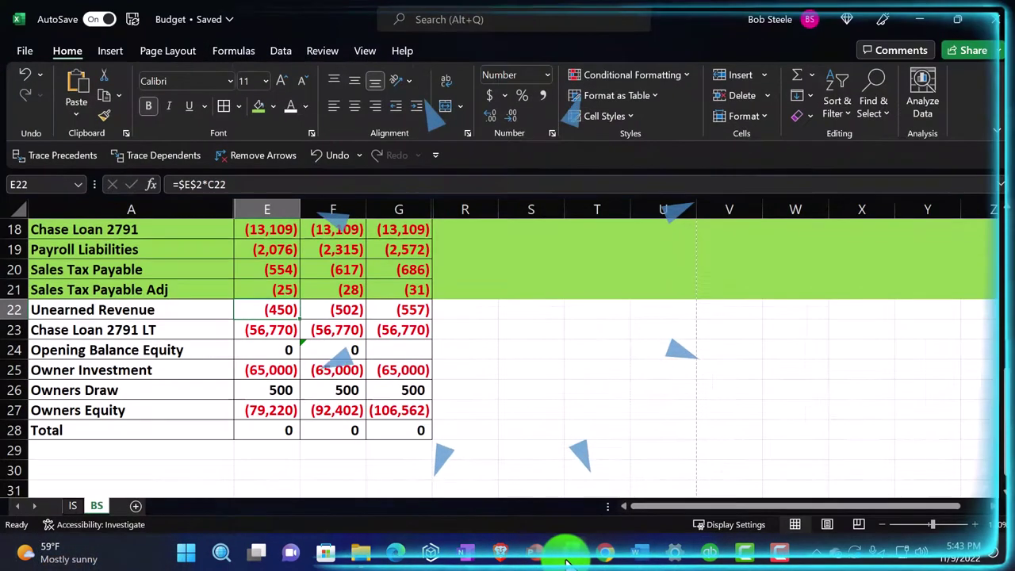
left_click(16, 309)
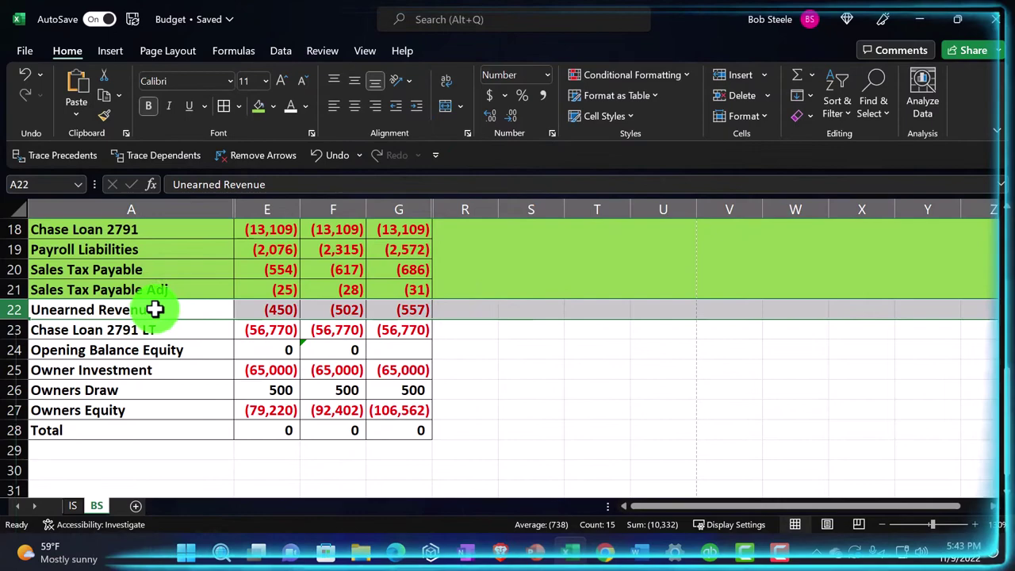
right_click(155, 309)
left_click(225, 166)
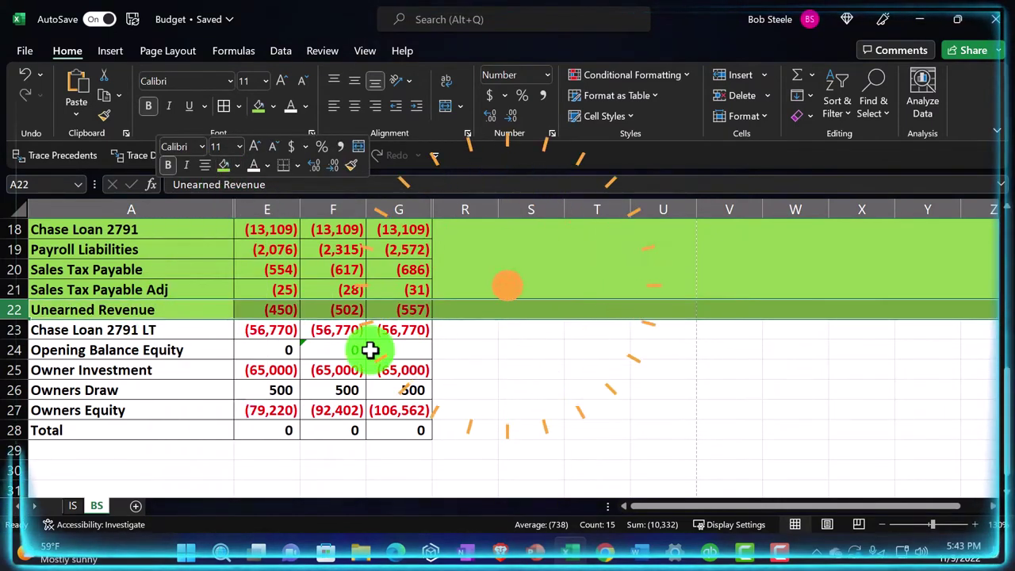
Try entering 56,770 for JAN23, FEB23 and MAR23 on the Loan Payable Long Term parent row of the QuickBooks budget.
left_click(571, 550)
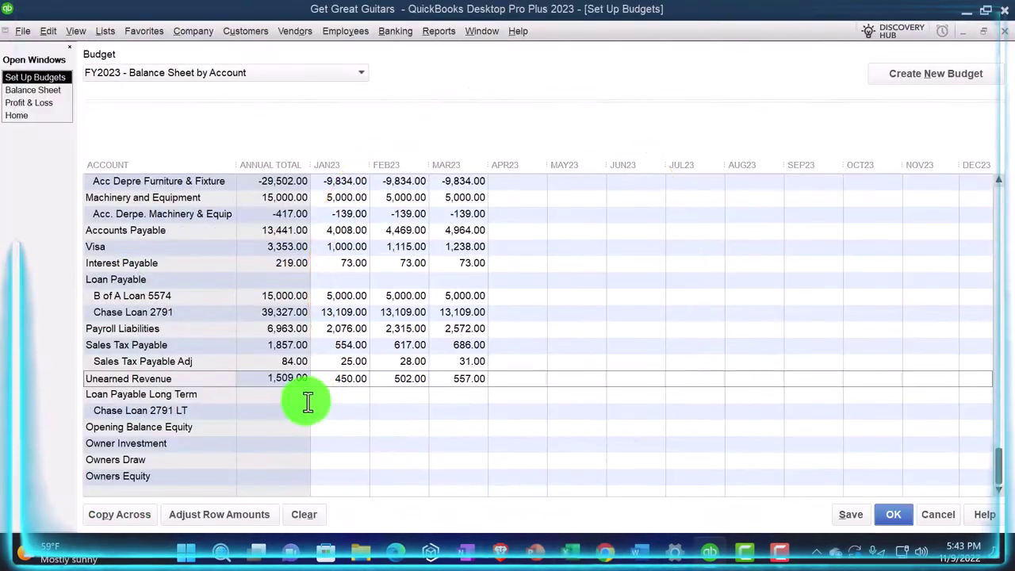
left_click(340, 398)
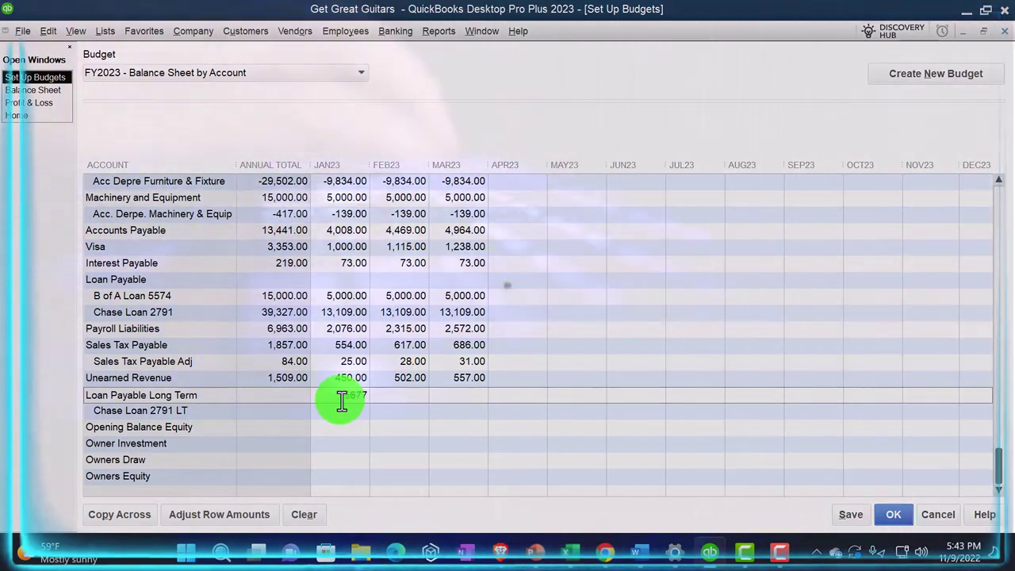
type("56770")
key("Tab")
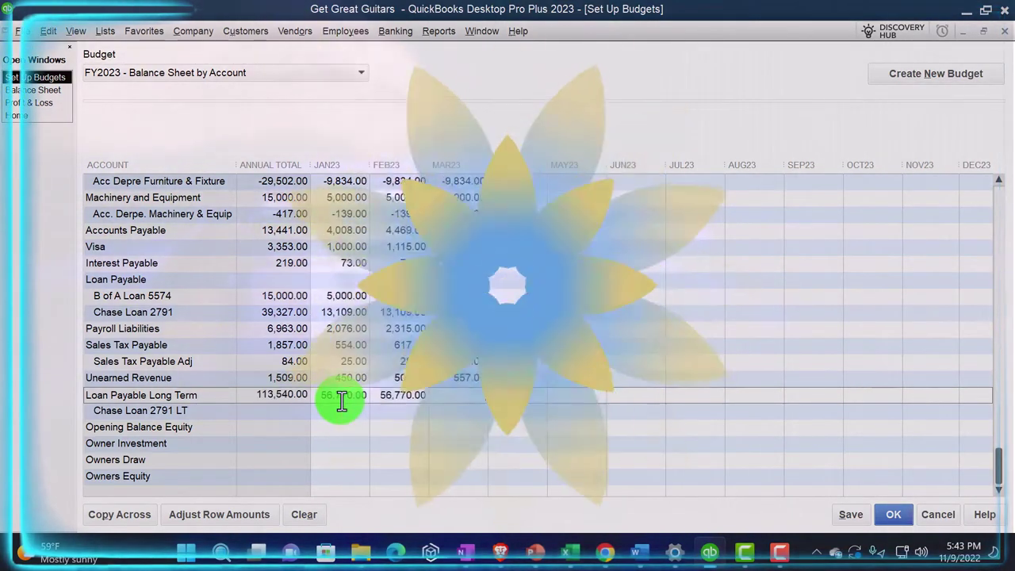
type("56,770")
key("Tab")
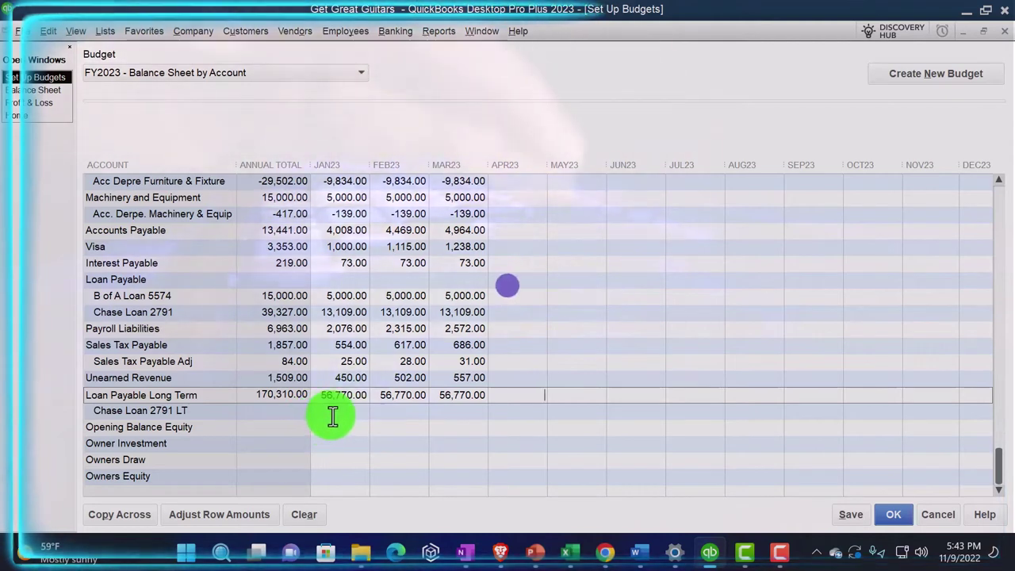
Enter 56,770 for JAN23, FEB23 and MAR23 on the Chase Loan 2791 LT row and clear the Loan Payable Long Term amounts.
left_click(333, 416)
type("5677")
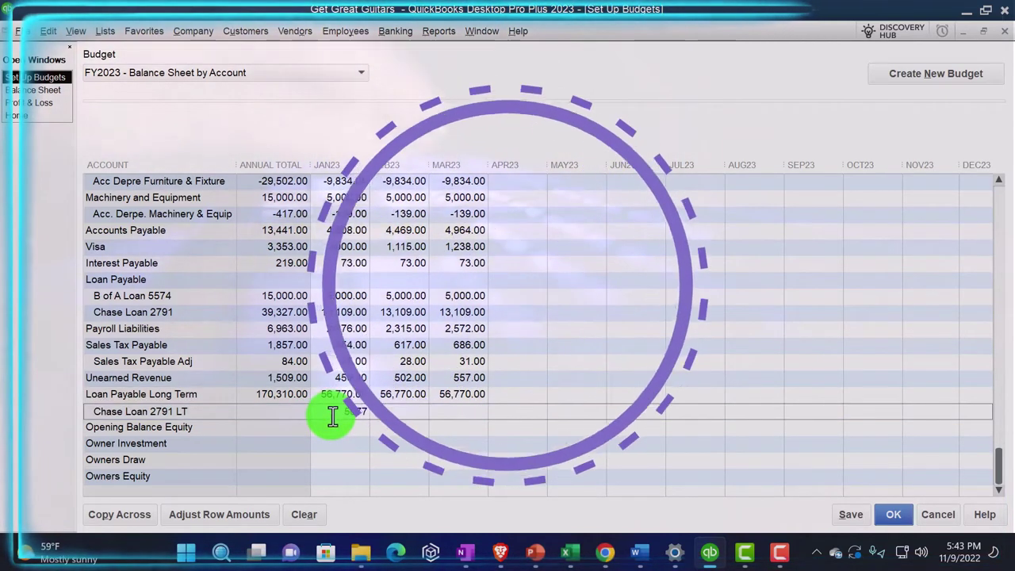
type("56770")
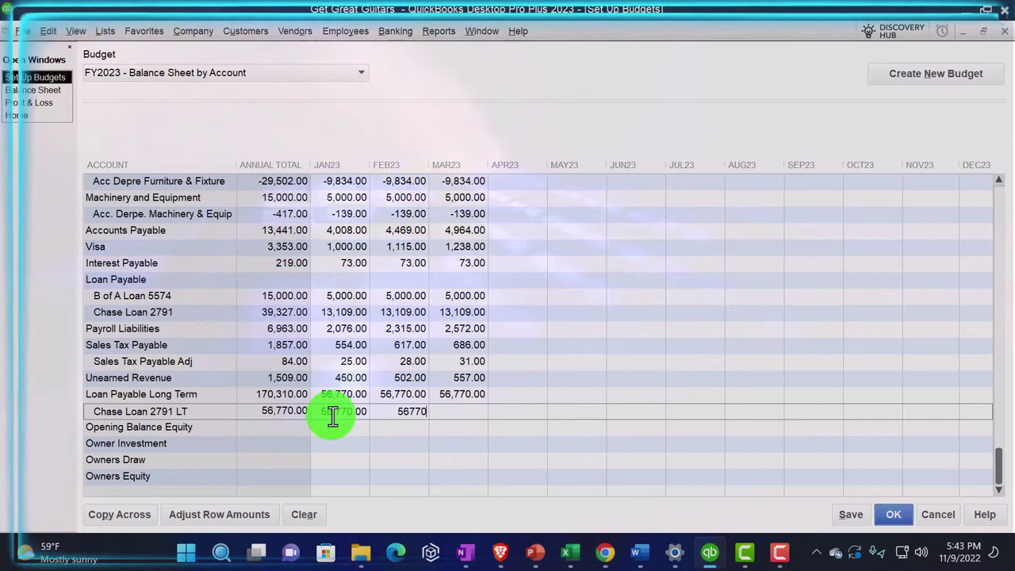
type("56770")
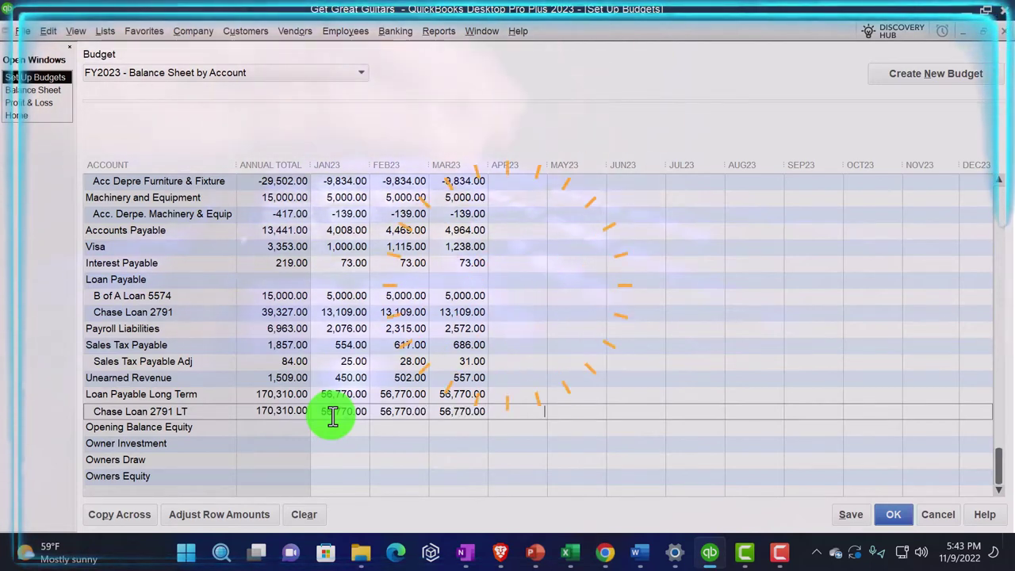
left_click(327, 396)
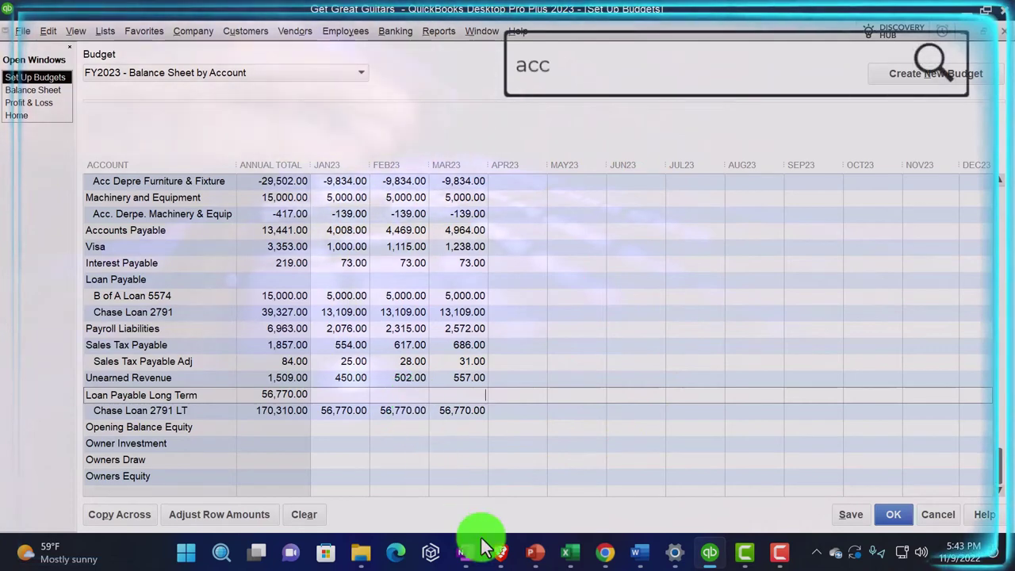
Switch to Excel and fill the Chase Loan 2791 LT and Opening Balance Equity rows of the BS sheet with light green.
left_click(579, 556)
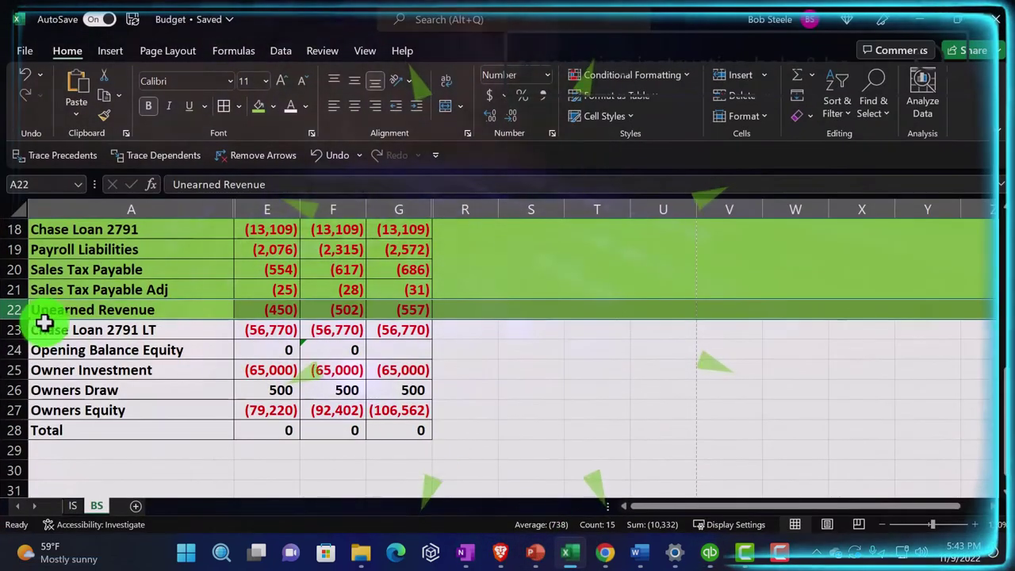
left_click_drag(12, 330, 18, 350)
right_click(215, 356)
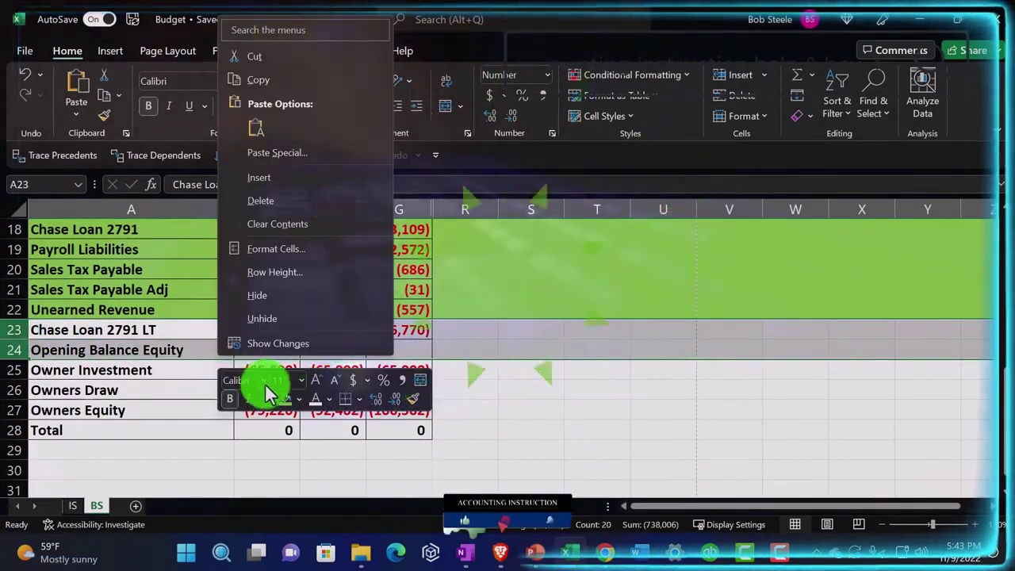
left_click(283, 399)
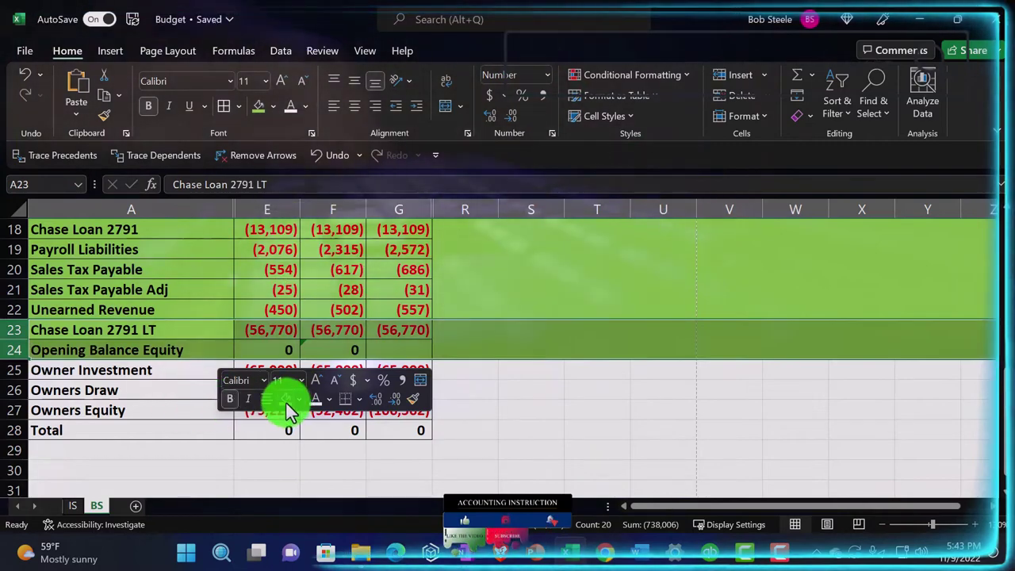
left_click(223, 447)
left_click(272, 371)
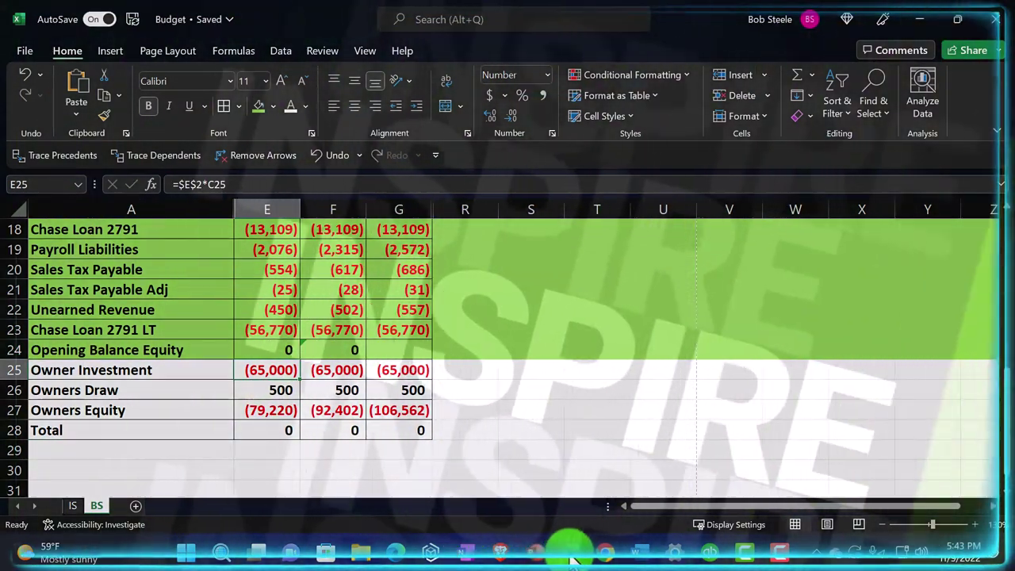
Enter the Owner Investment amounts in the QuickBooks budget as positives: 65,000 for each of JAN23, FEB23 and MAR23.
left_click(571, 557)
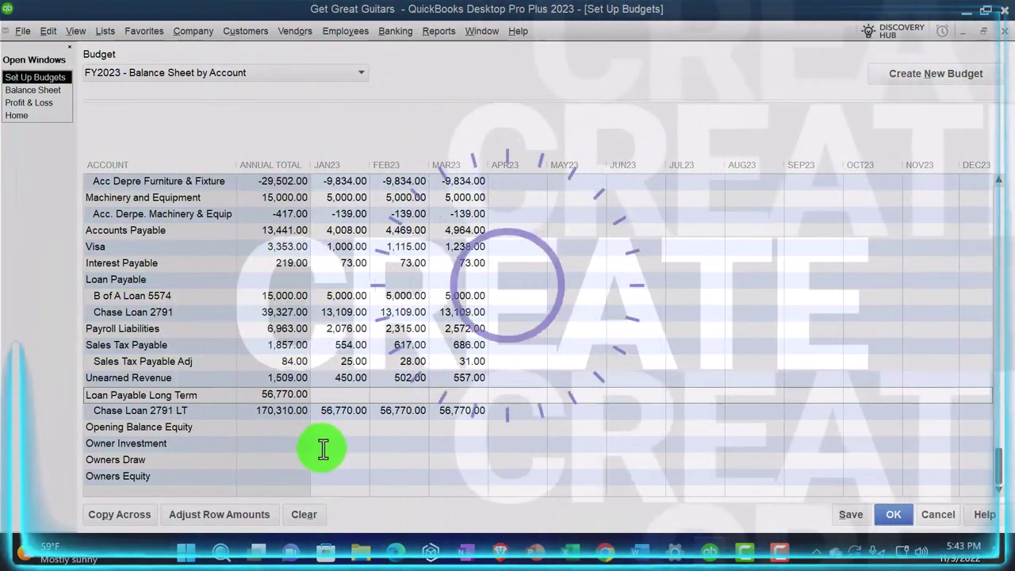
left_click(324, 448)
type("65000")
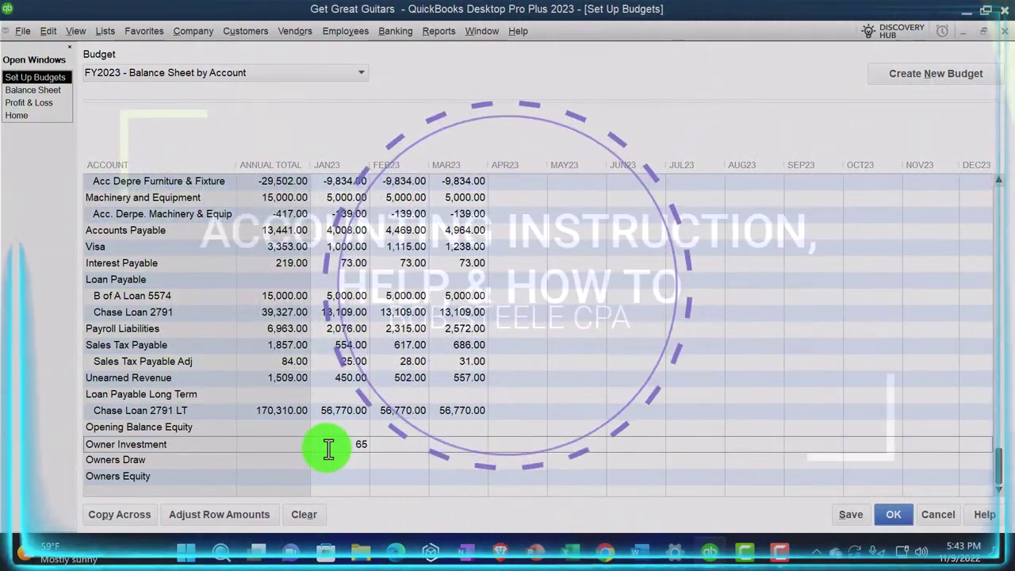
key("Tab")
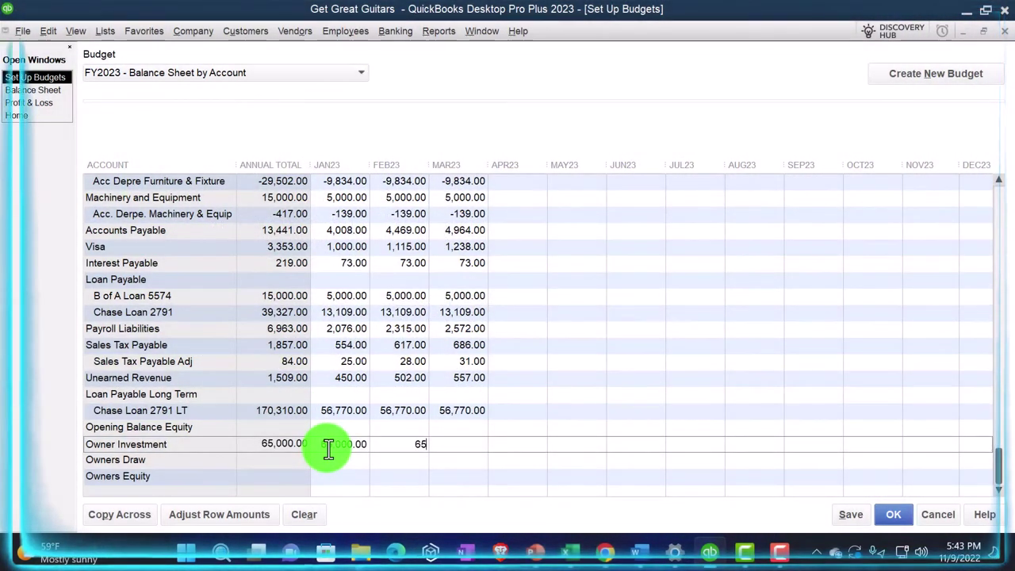
type("650,000")
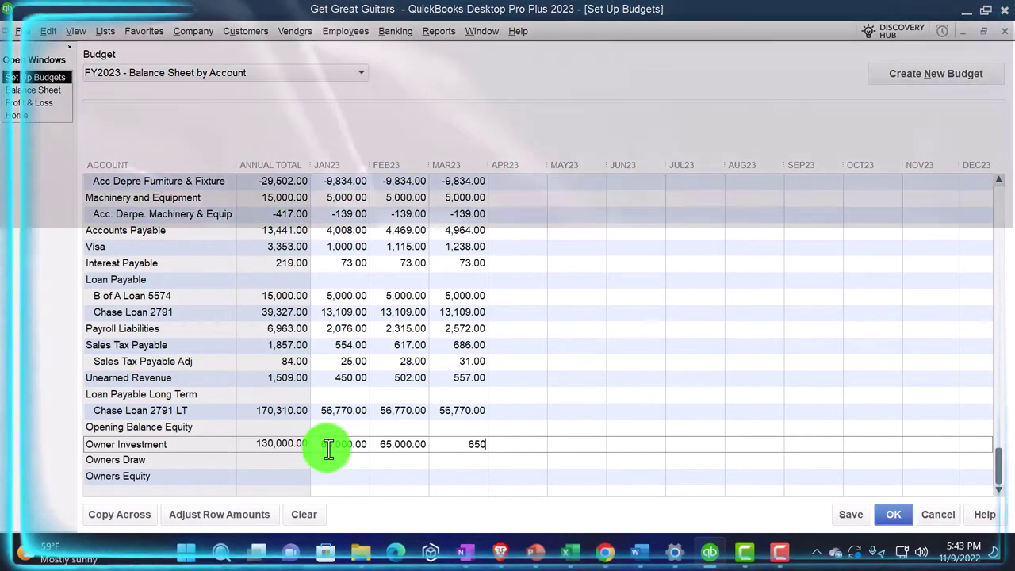
key("Tab")
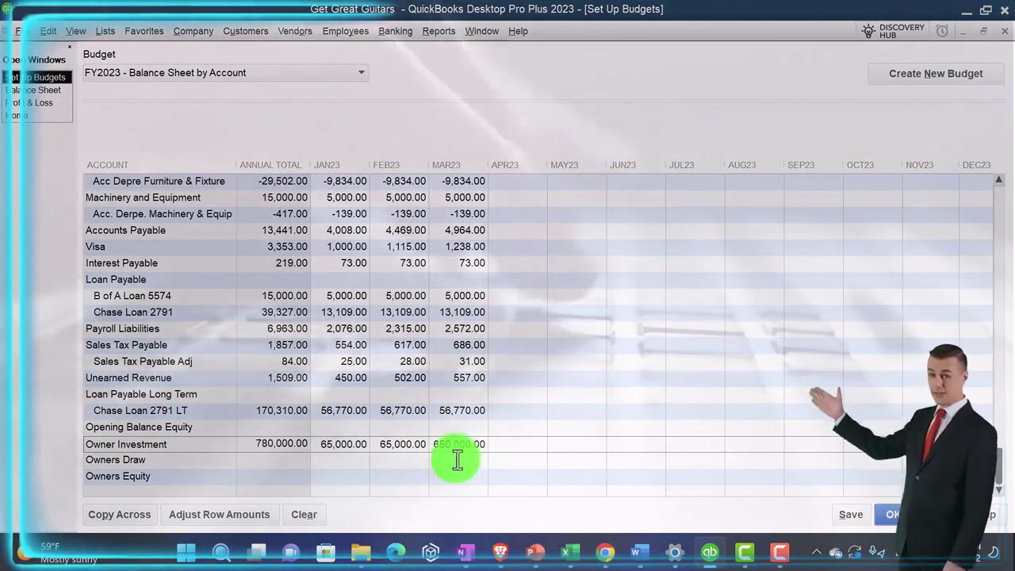
left_click(465, 444)
type("65000")
key("Tab")
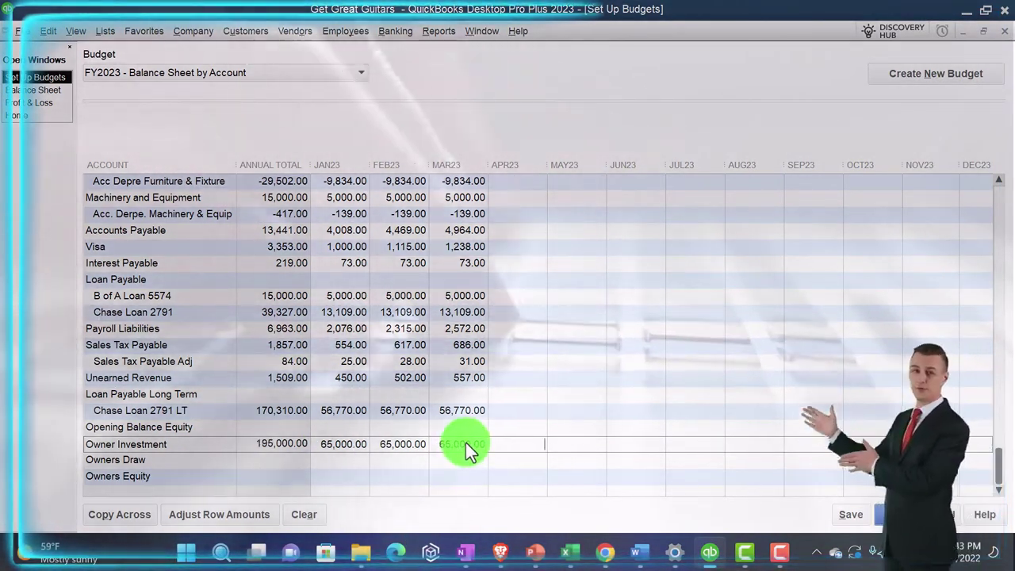
Switch to Excel and fill the Owner Investment row of the BS sheet with light green.
left_click(572, 554)
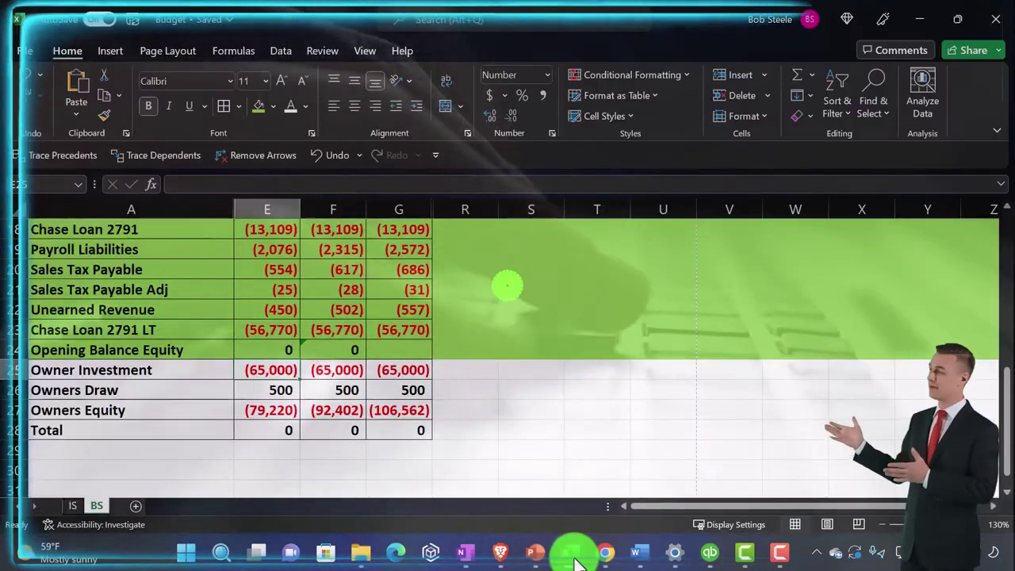
left_click(199, 389)
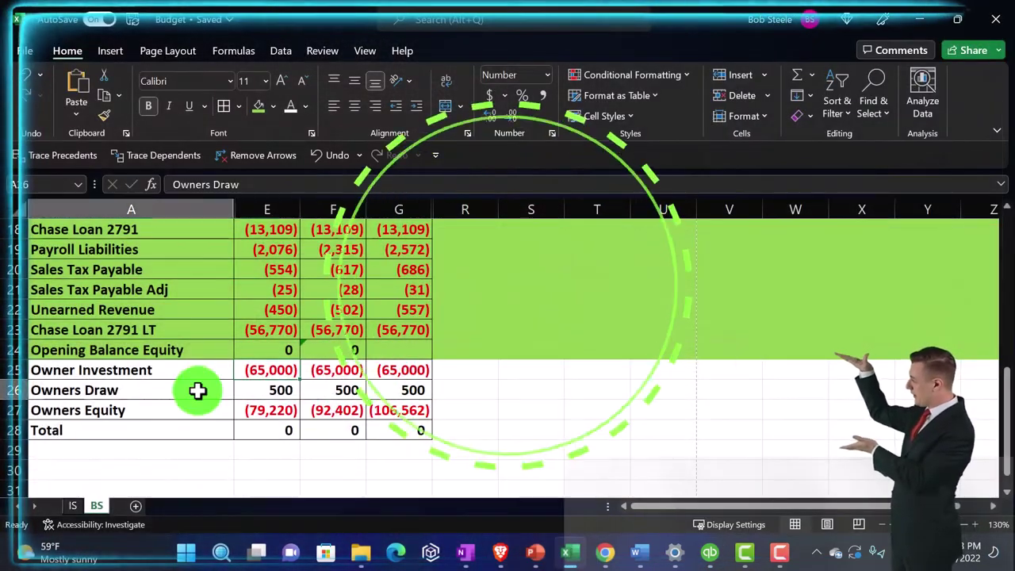
left_click(7, 369)
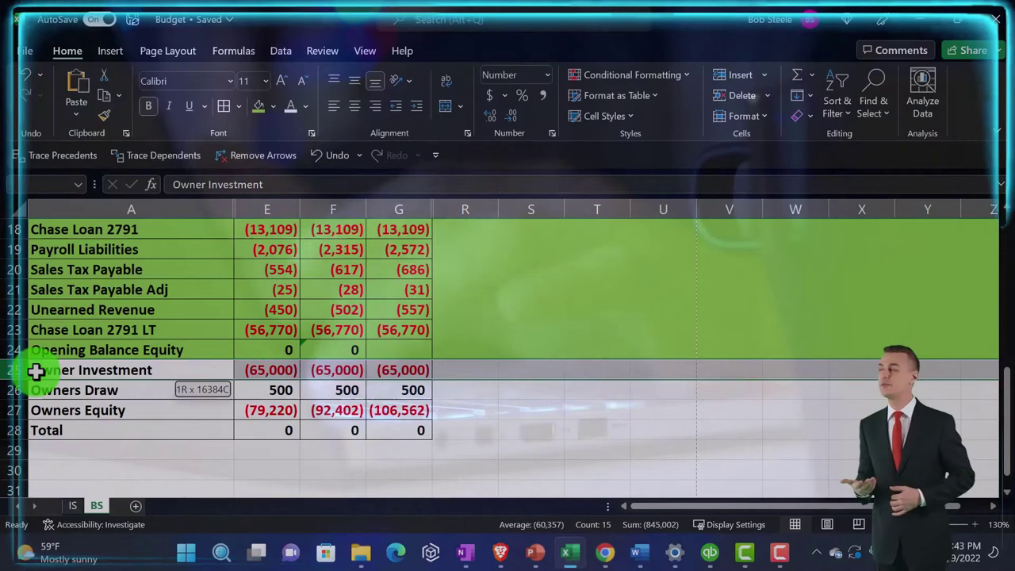
right_click(101, 367)
left_click(169, 409)
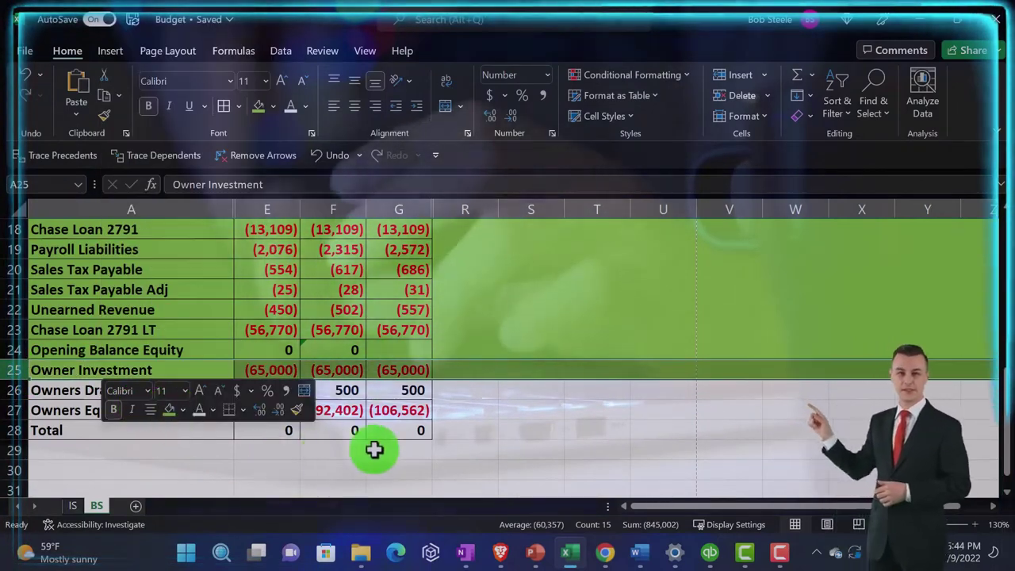
Enter the Owners Draw amounts in the QuickBooks budget: 500 for each of JAN23, FEB23 and MAR23.
left_click(572, 551)
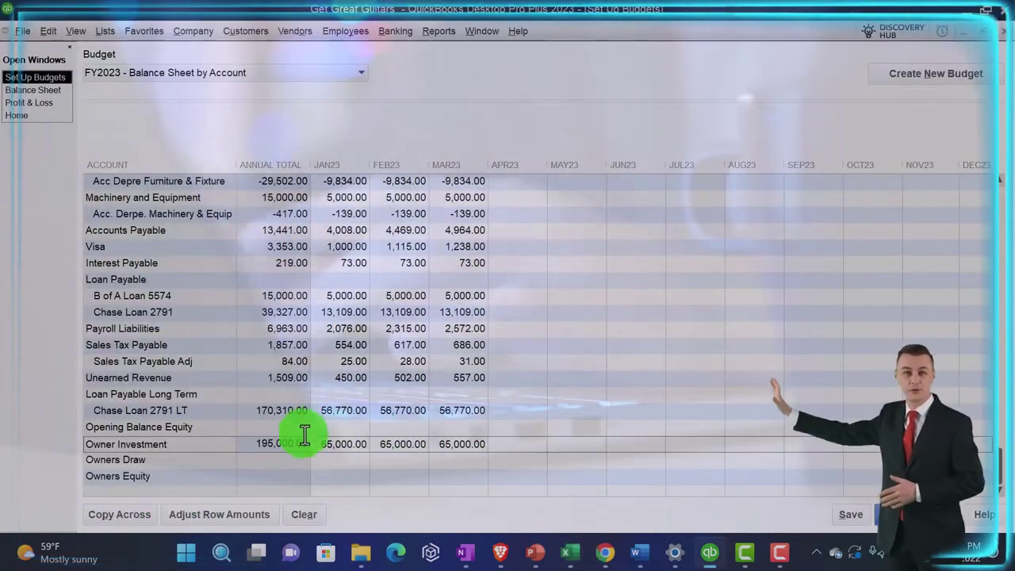
left_click(335, 462)
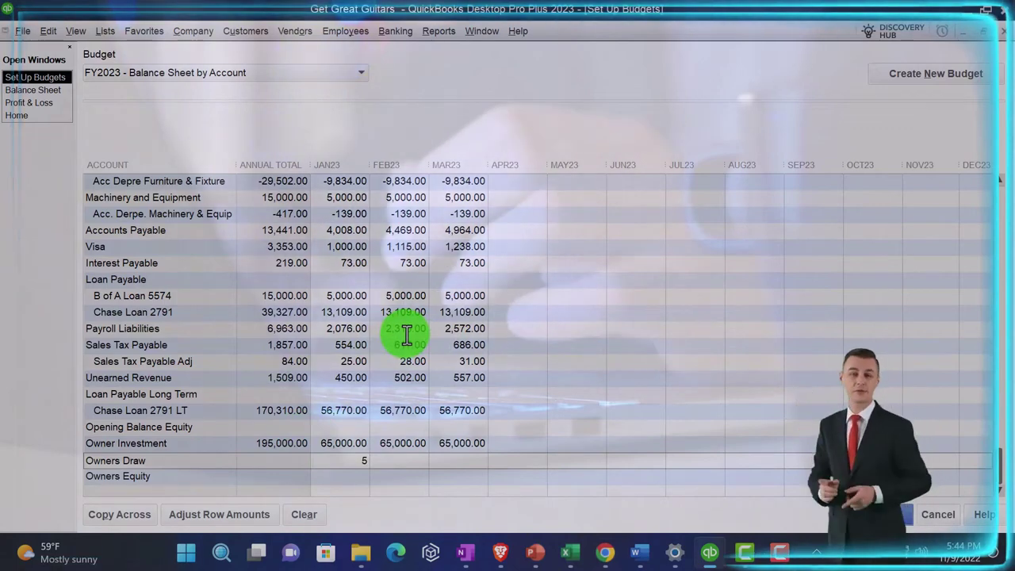
type("5")
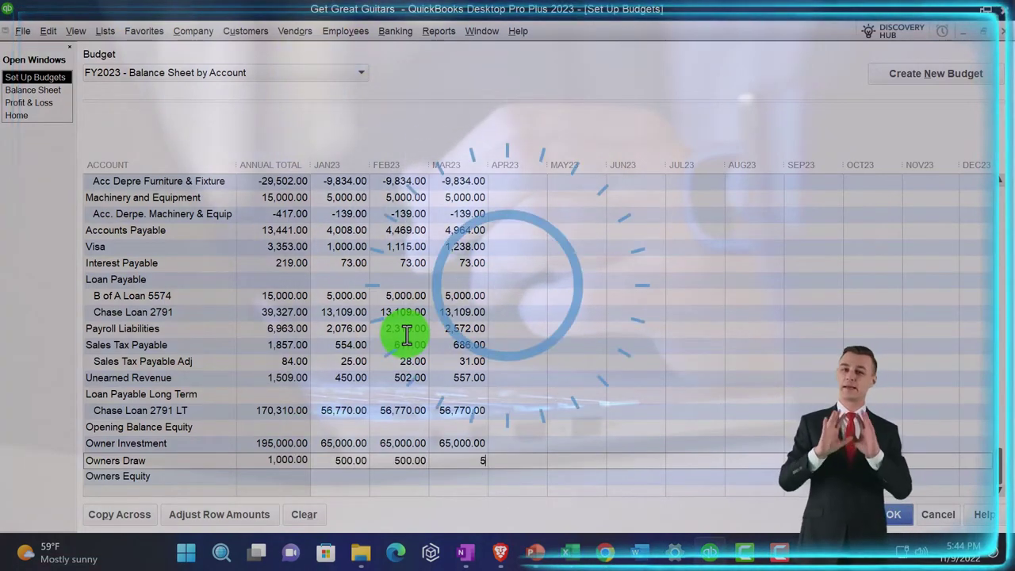
type("00")
key("Tab")
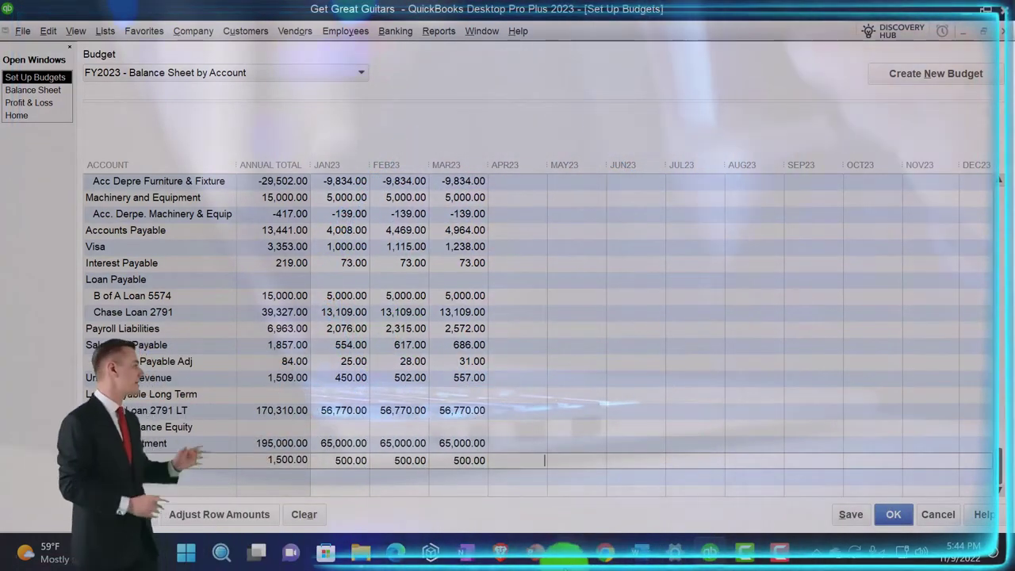
Switch to Excel and fill the Owners Draw row of the BS sheet with light green.
left_click(572, 551)
left_click(18, 389)
right_click(105, 389)
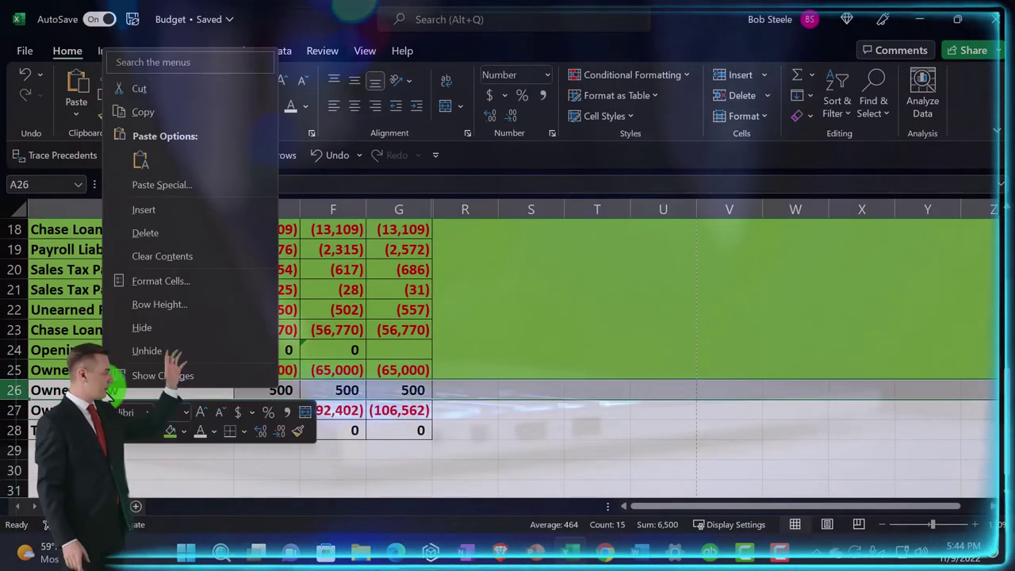
left_click(163, 449)
left_click(168, 473)
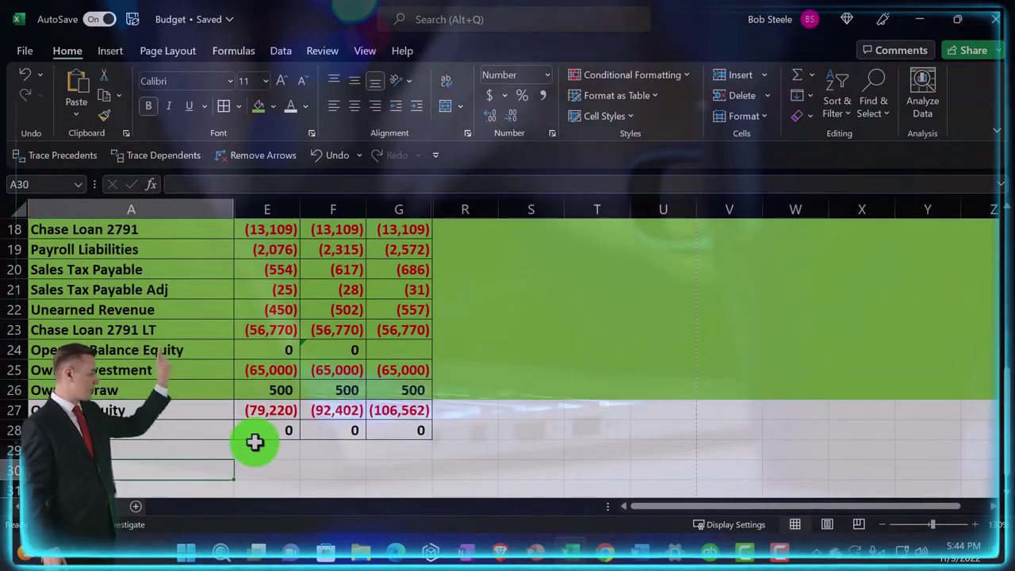
Enter the Owners Equity amounts in the QuickBooks budget: 79,220 for JAN23, 92,402 for FEB23 and 106,562 for MAR23, and save and close the budget.
left_click(575, 553)
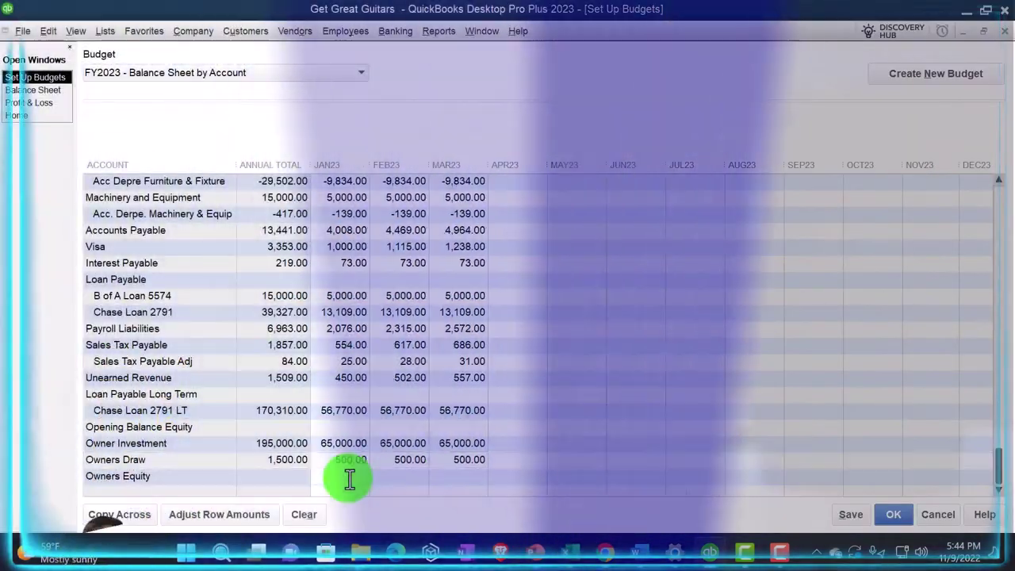
left_click(350, 478)
type("79220")
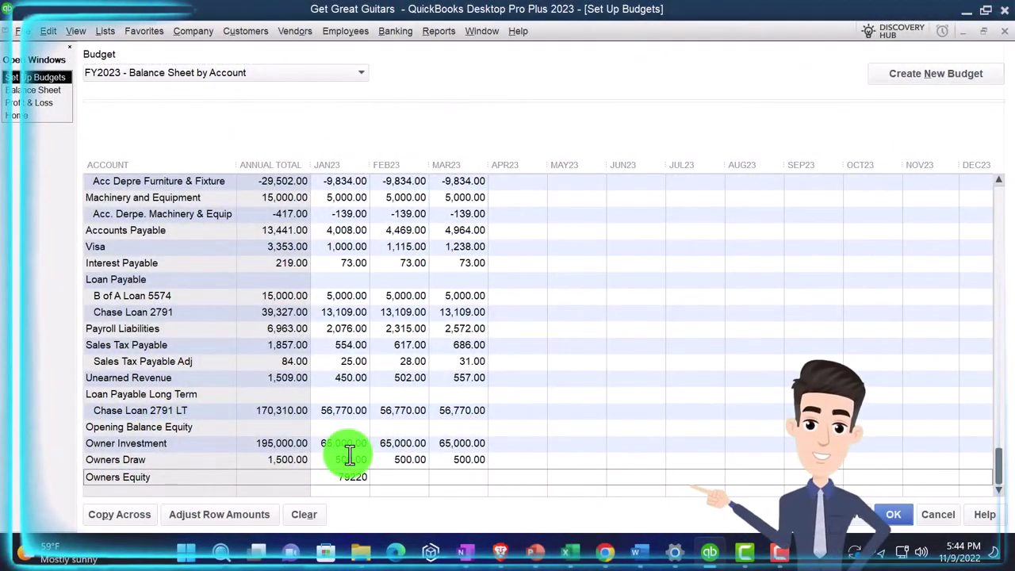
left_click(571, 552)
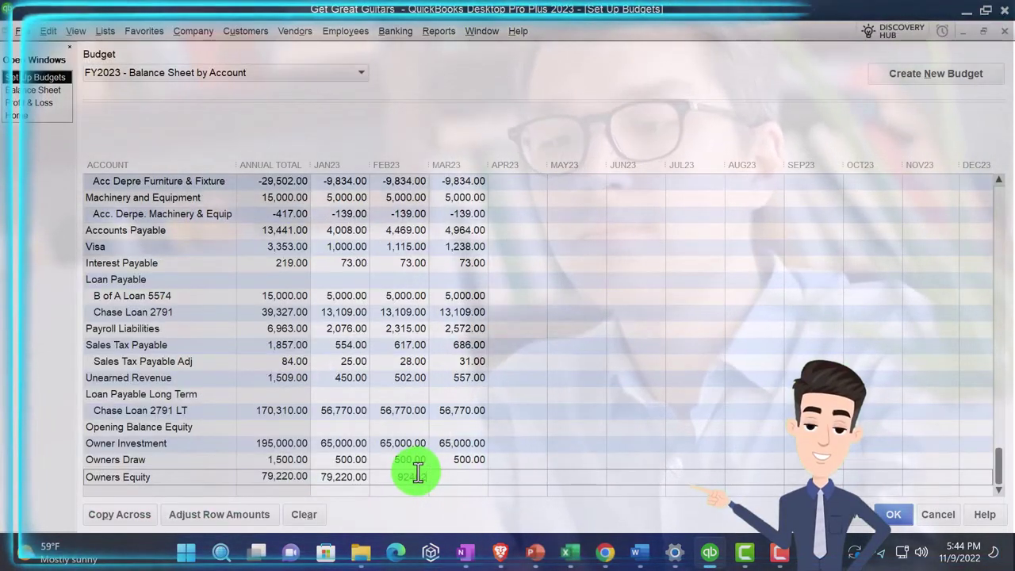
left_click(571, 554)
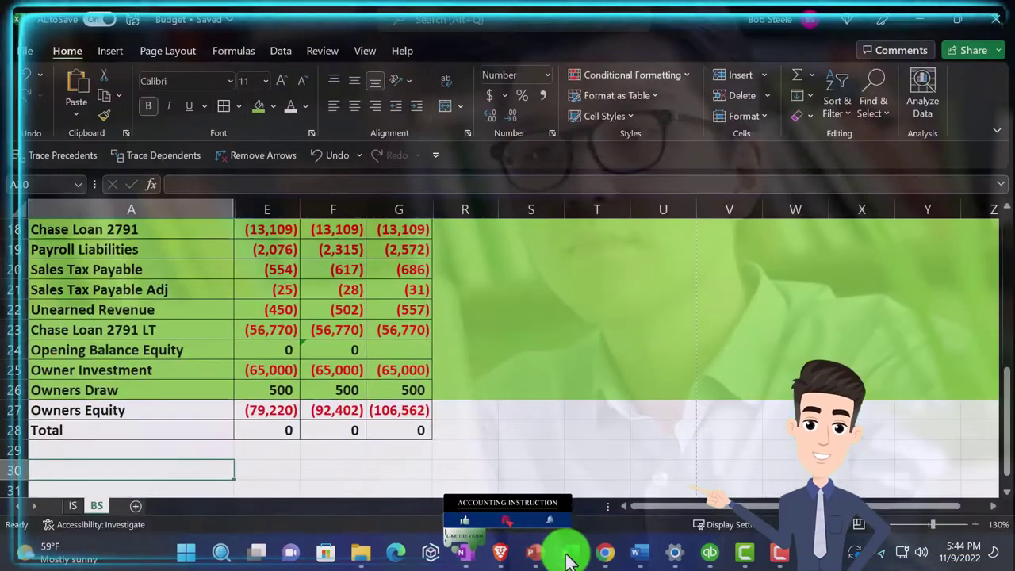
left_click(569, 553)
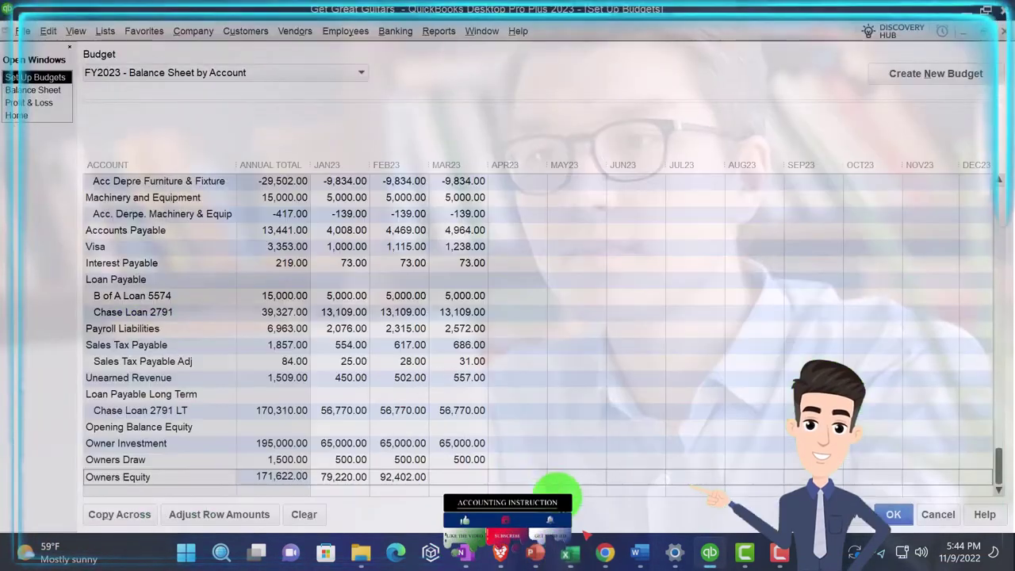
left_click(473, 476)
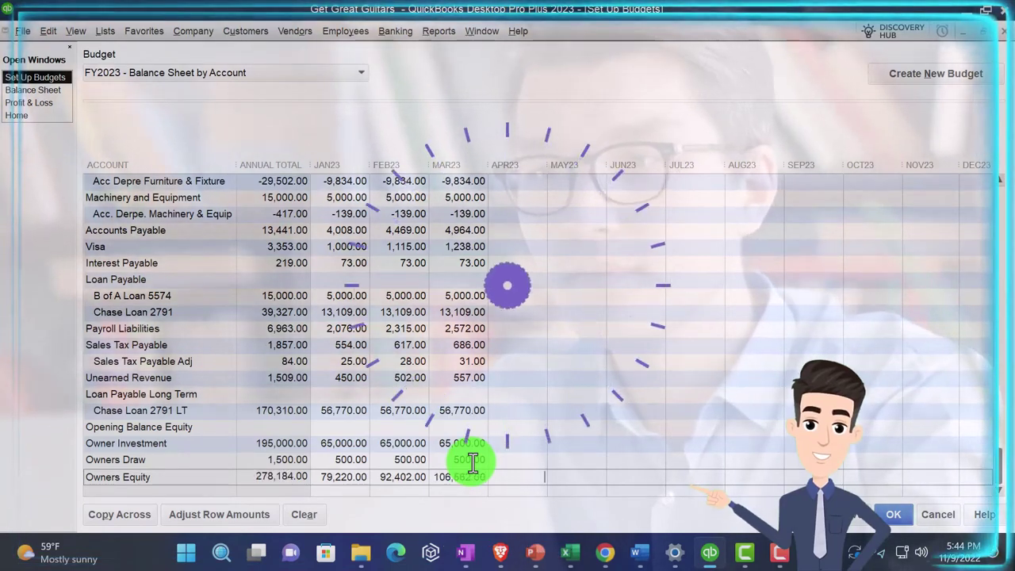
left_click(571, 554)
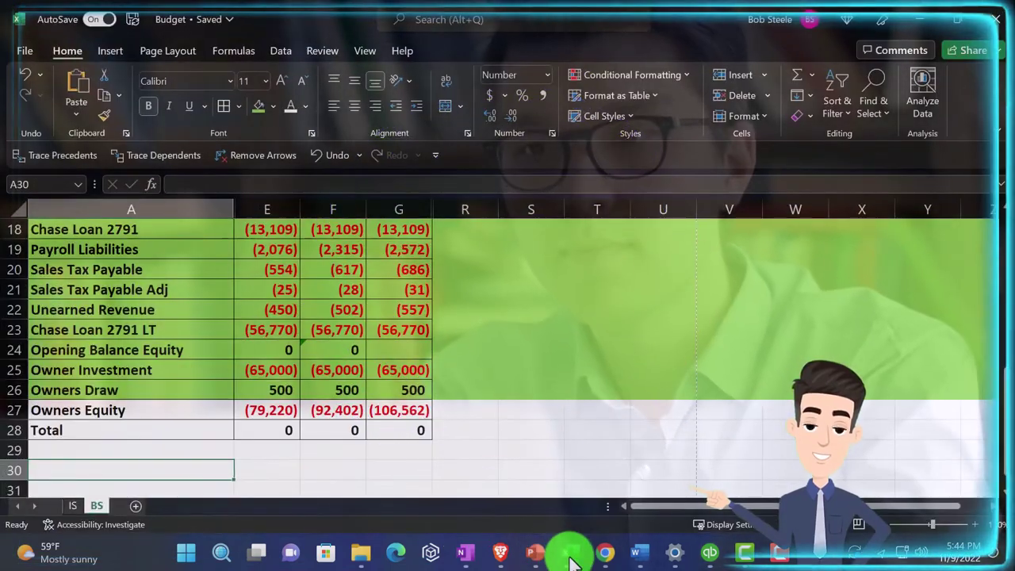
left_click(571, 554)
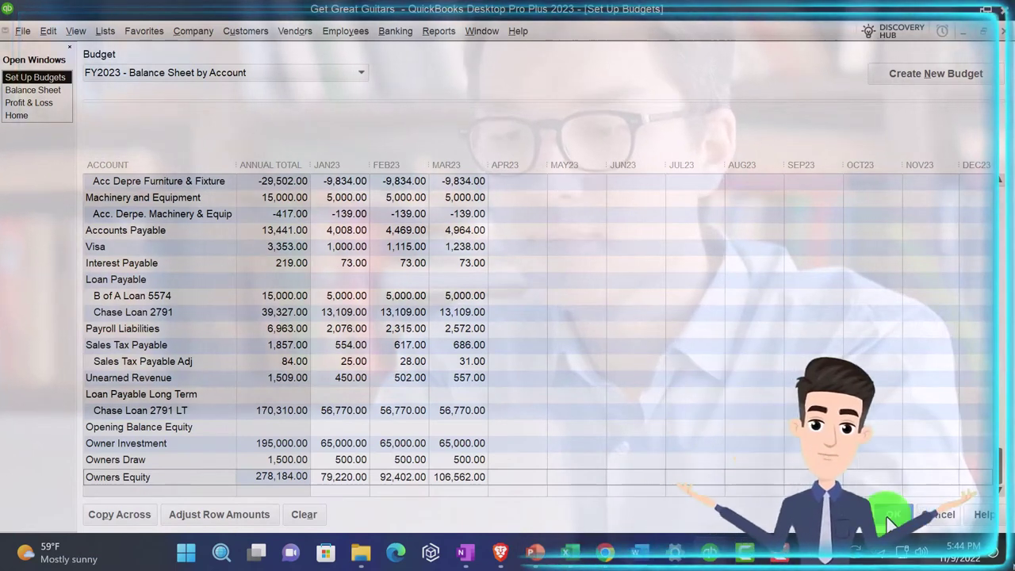
left_click(888, 515)
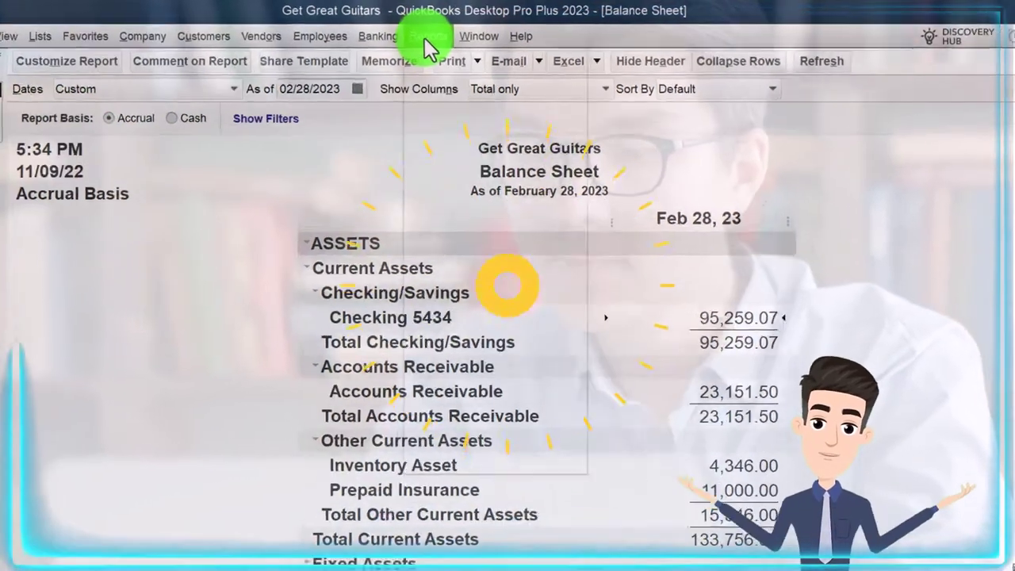
Generate the Budget Overview report for the FY2023 - Balance Sheet by Account budget.
left_click(428, 32)
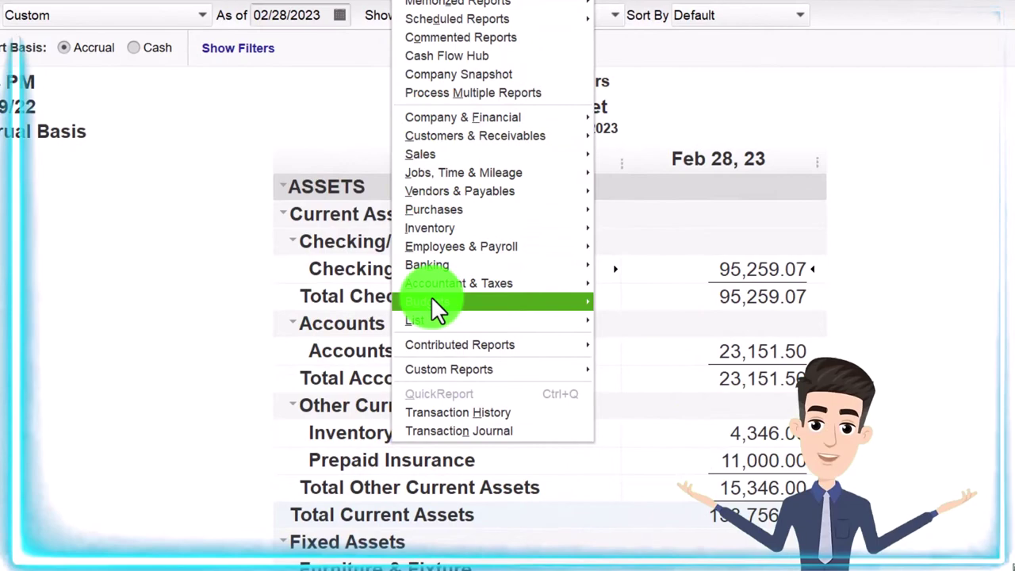
mouse_move(555, 303)
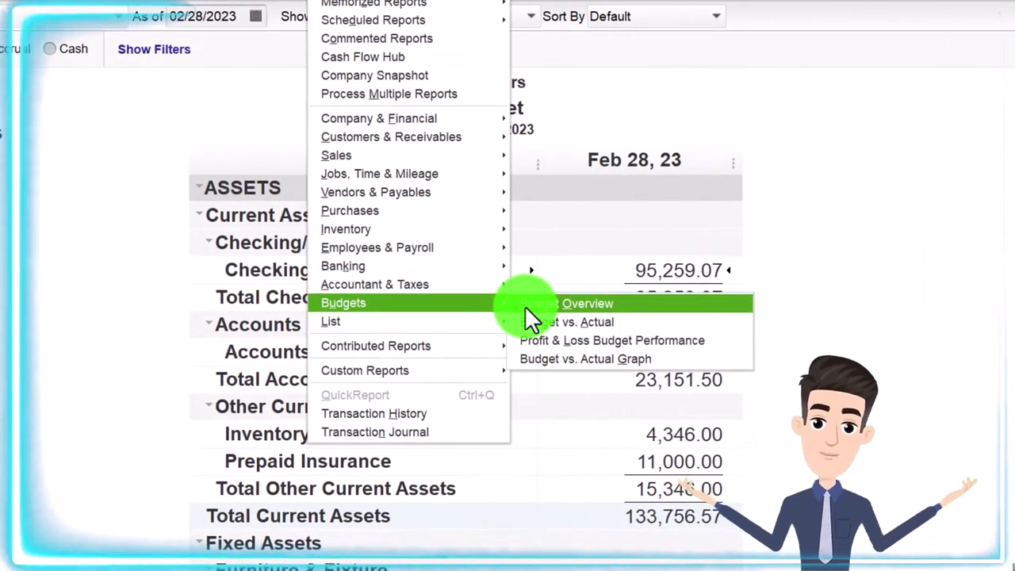
left_click(523, 305)
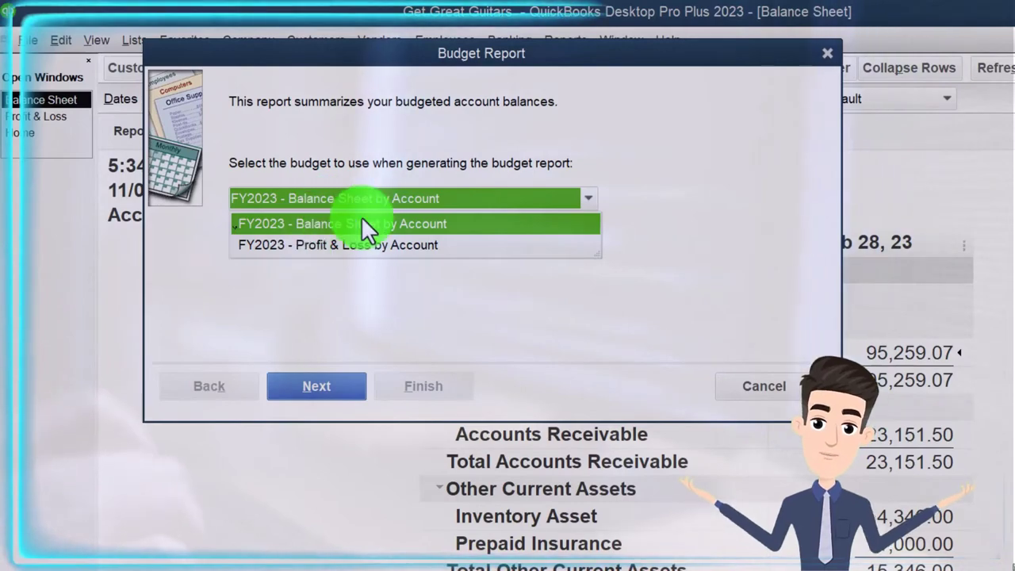
left_click(362, 219)
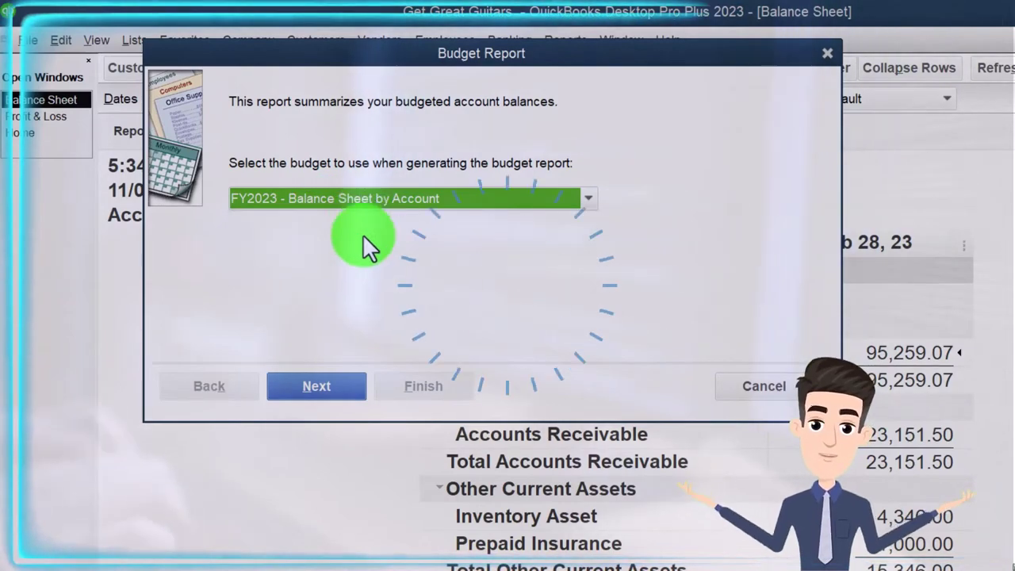
left_click(332, 391)
left_click(372, 386)
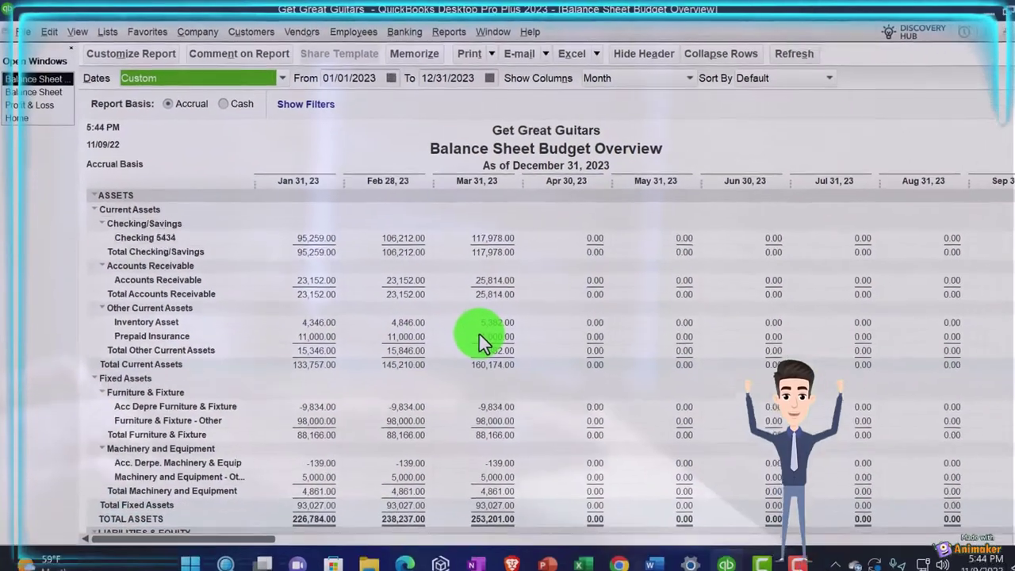
Compare total assets with total liabilities and equity for January to March in the Balance Sheet Budget Overview.
scroll(468, 327, "down", 3)
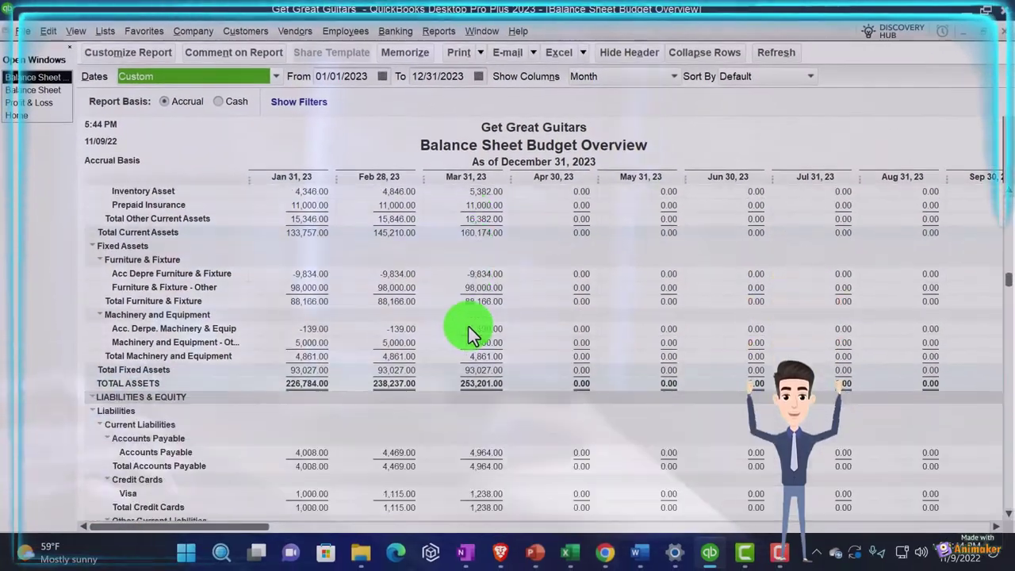
scroll(469, 327, "down", 9)
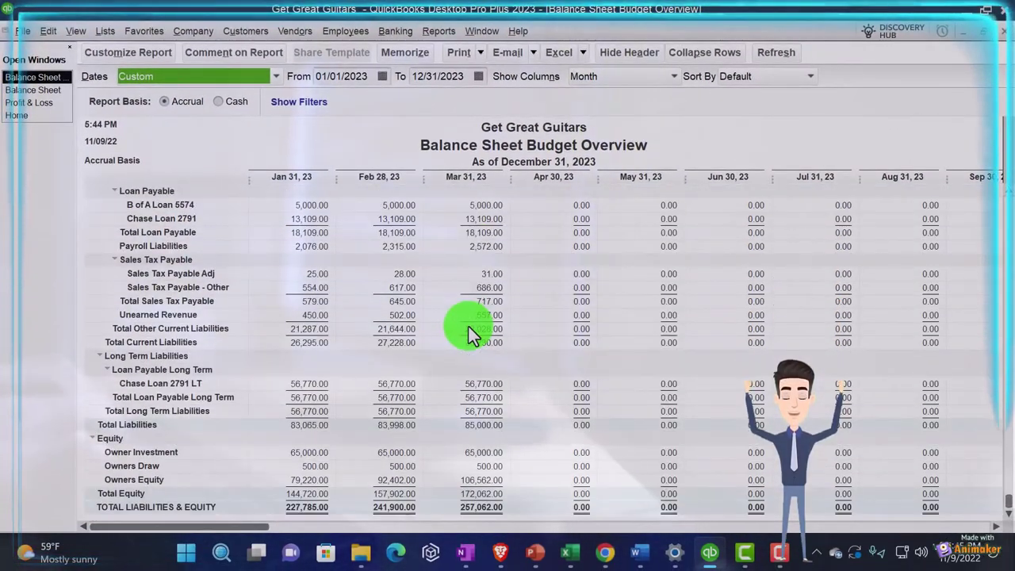
scroll(468, 327, "up", 5)
left_click(507, 289)
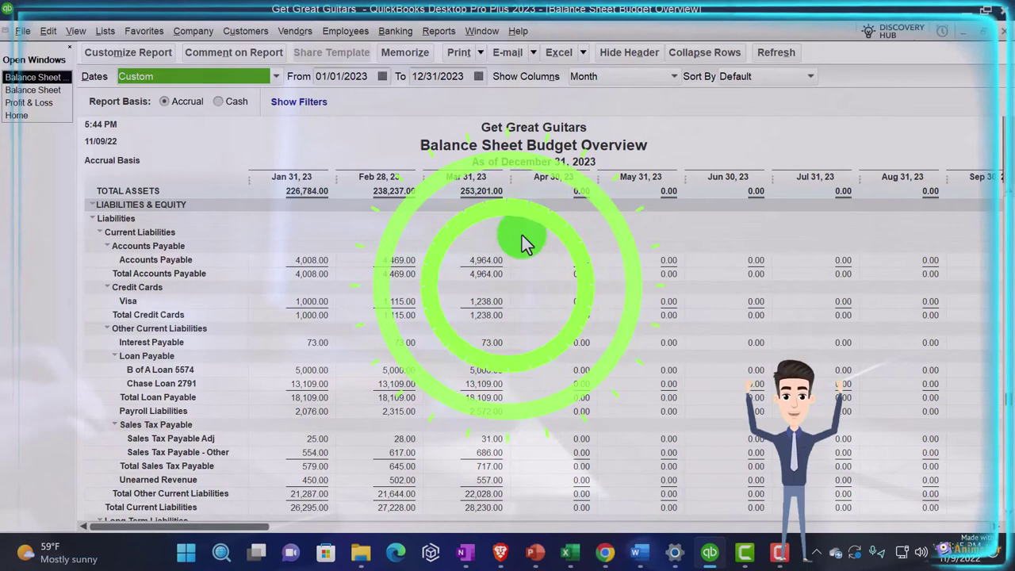
scroll(523, 244, "down", 4)
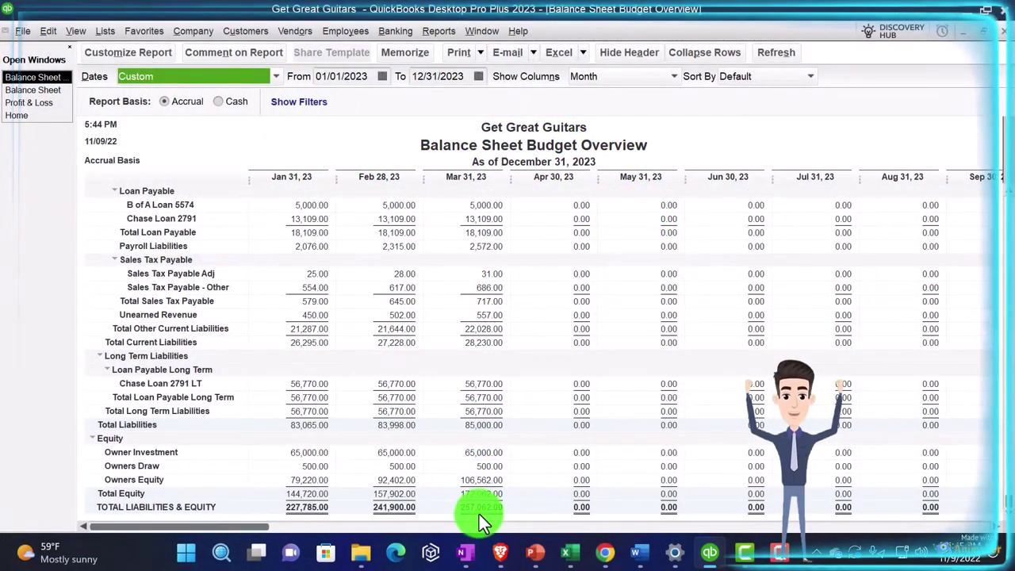
scroll(478, 512, "up", 4)
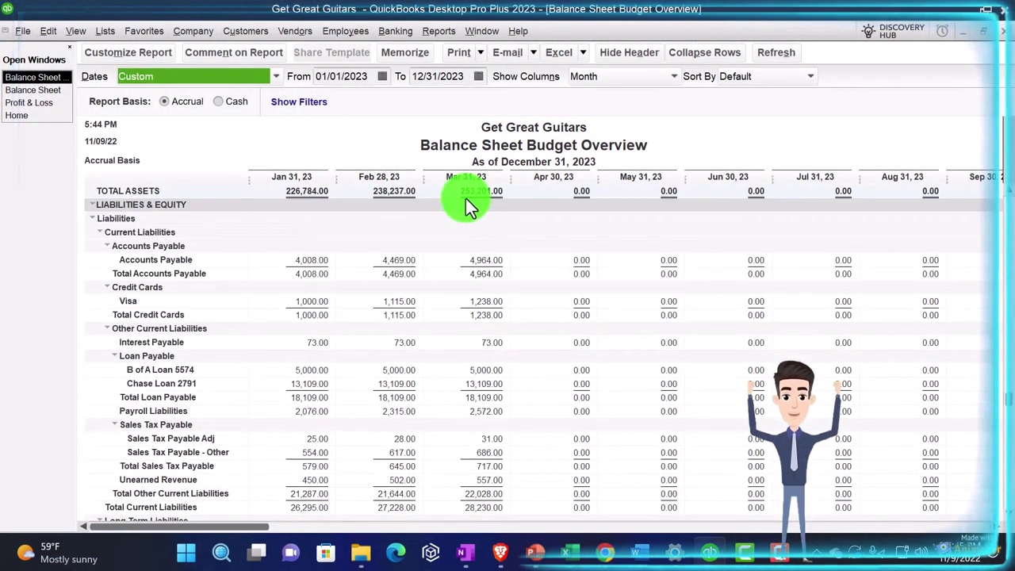
scroll(303, 367, "down", 4)
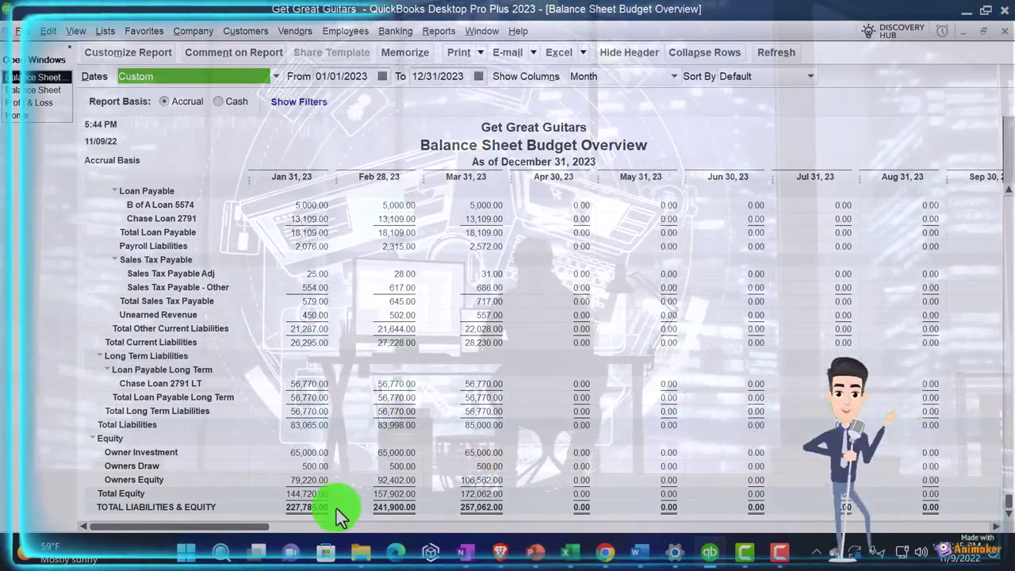
Switch to Excel, check the monthly totals under the accounts on the BS sheet, and return to QuickBooks.
left_click(569, 553)
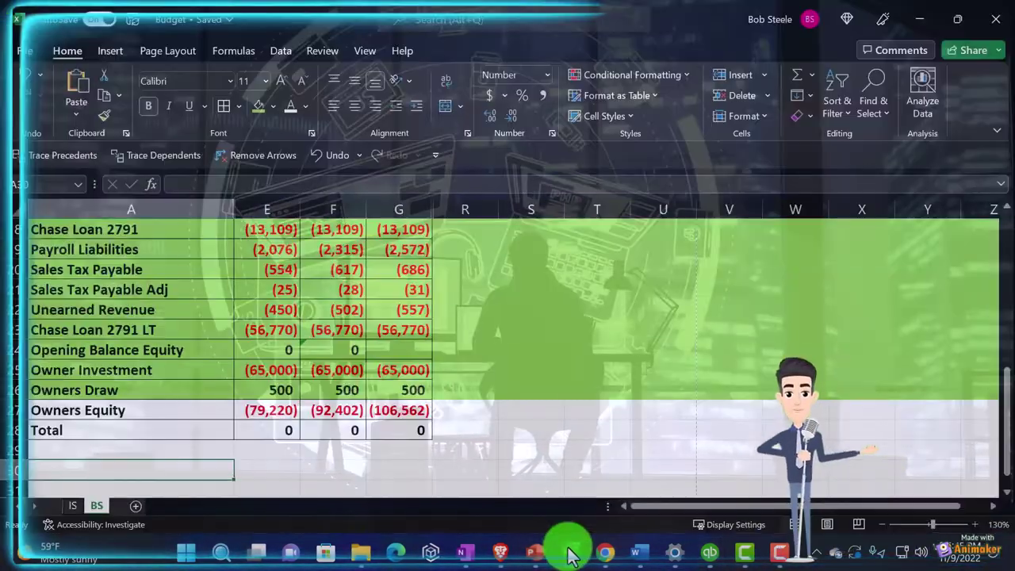
left_click(403, 452)
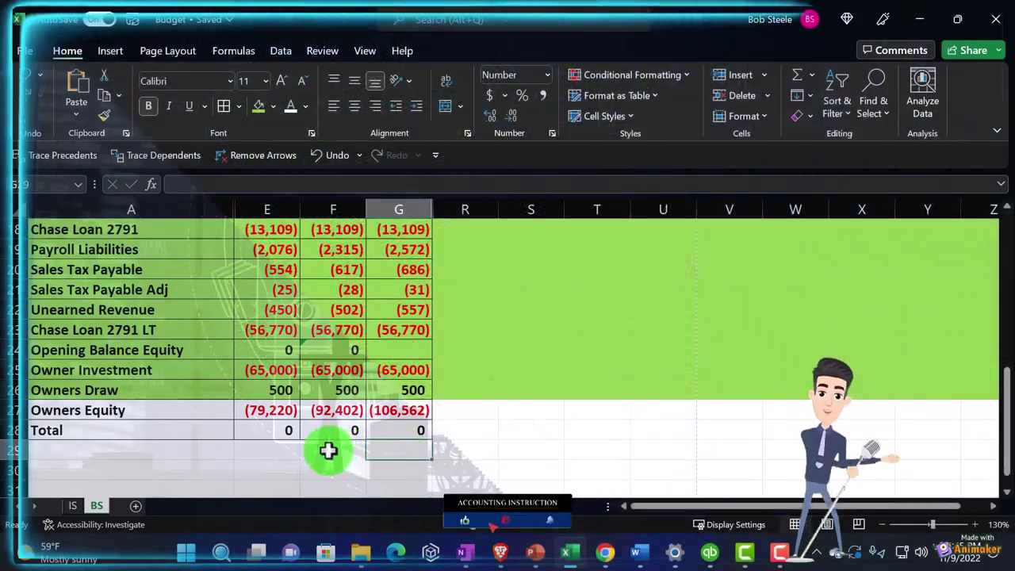
double_click(274, 428)
scroll(274, 428, "up", 6)
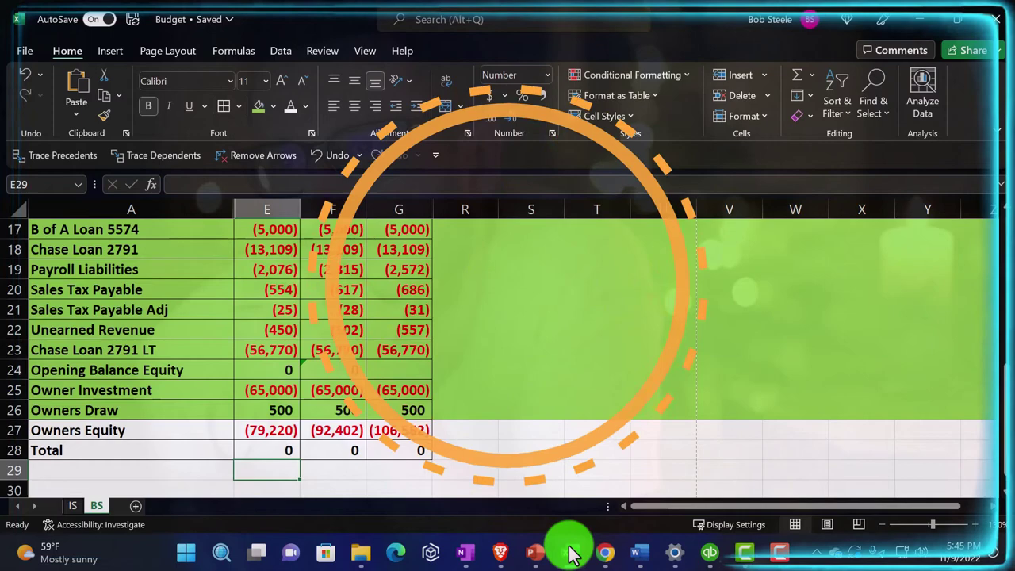
left_click(571, 551)
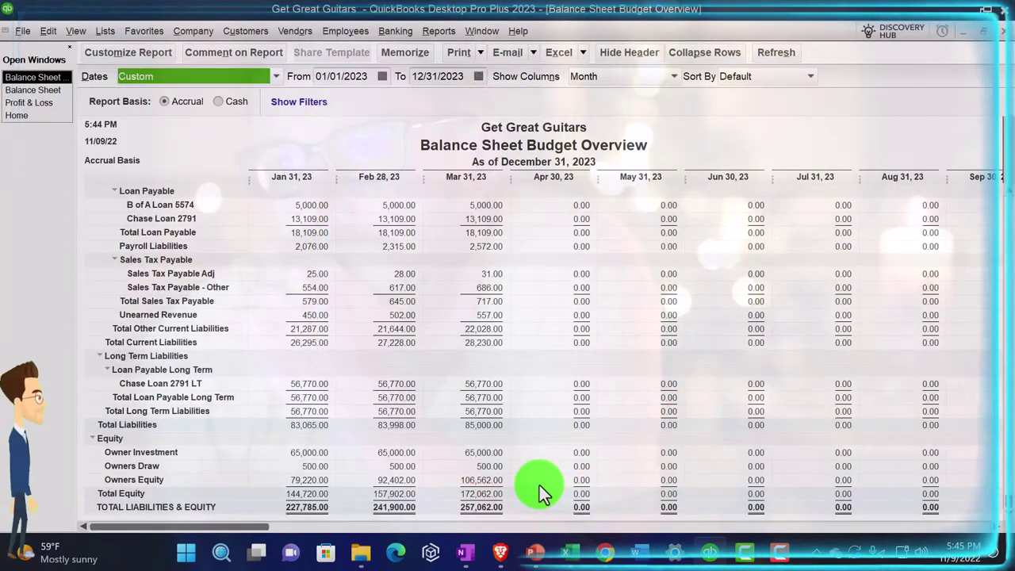
Review the equity section and totals of the February 28, 2023 Balance Sheet report, and return to the Balance Sheet Budget Overview.
left_click(46, 92)
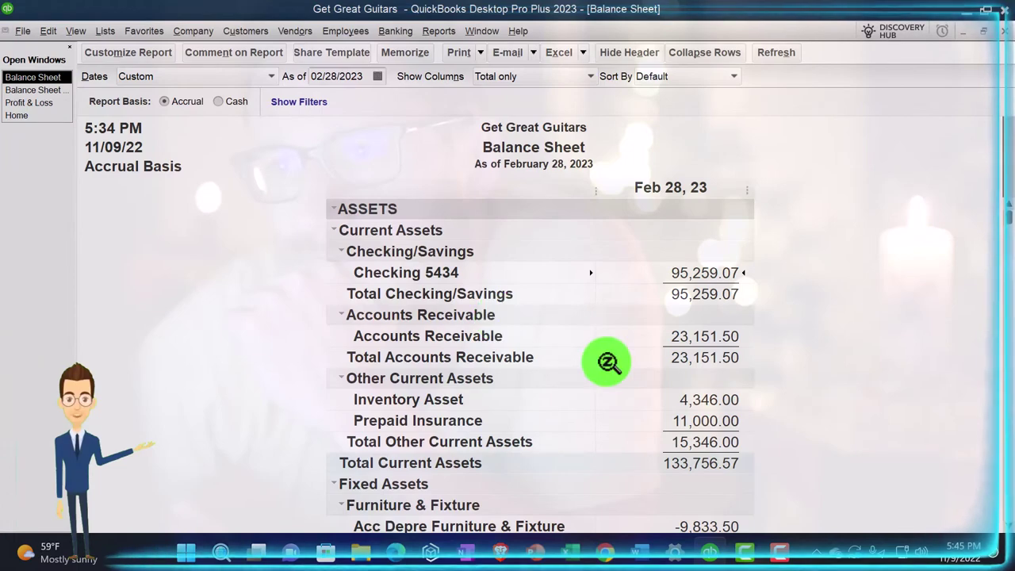
scroll(607, 362, "down", 5)
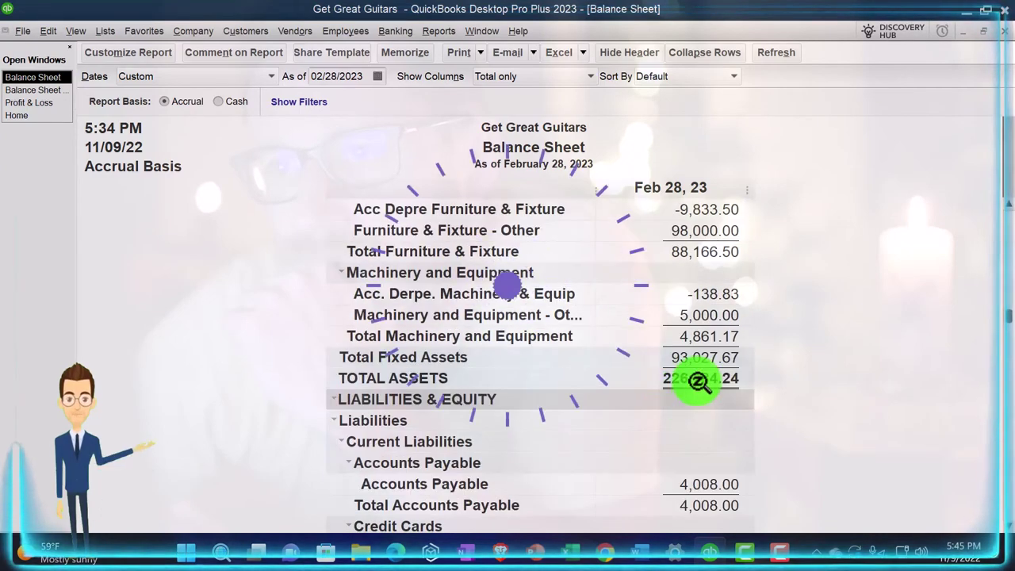
scroll(699, 378, "down", 10)
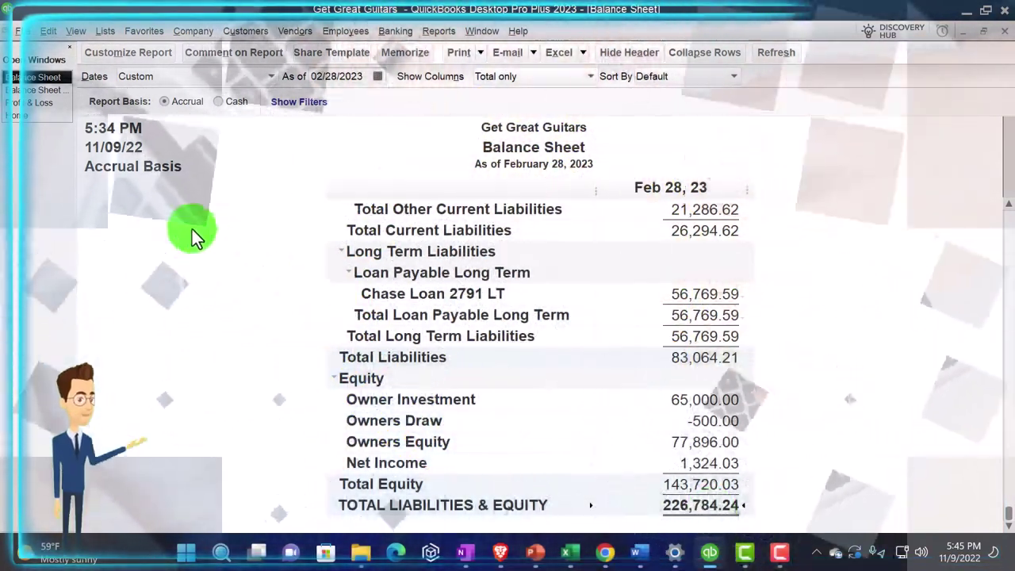
left_click(36, 90)
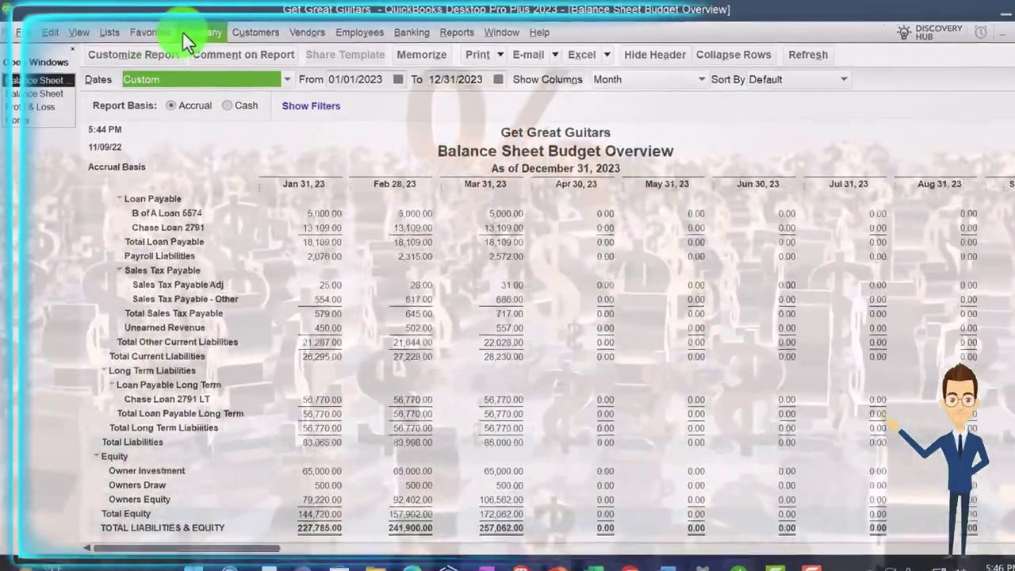
Open Set Up Budgets, check the list of available budgets, and return to the Balance Sheet Budget Overview report.
left_click(194, 31)
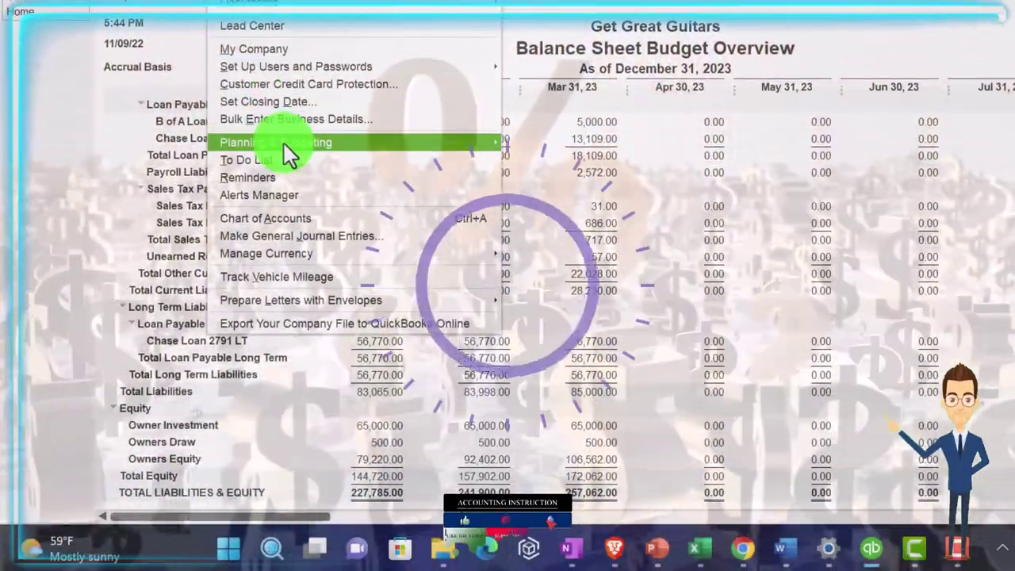
mouse_move(394, 275)
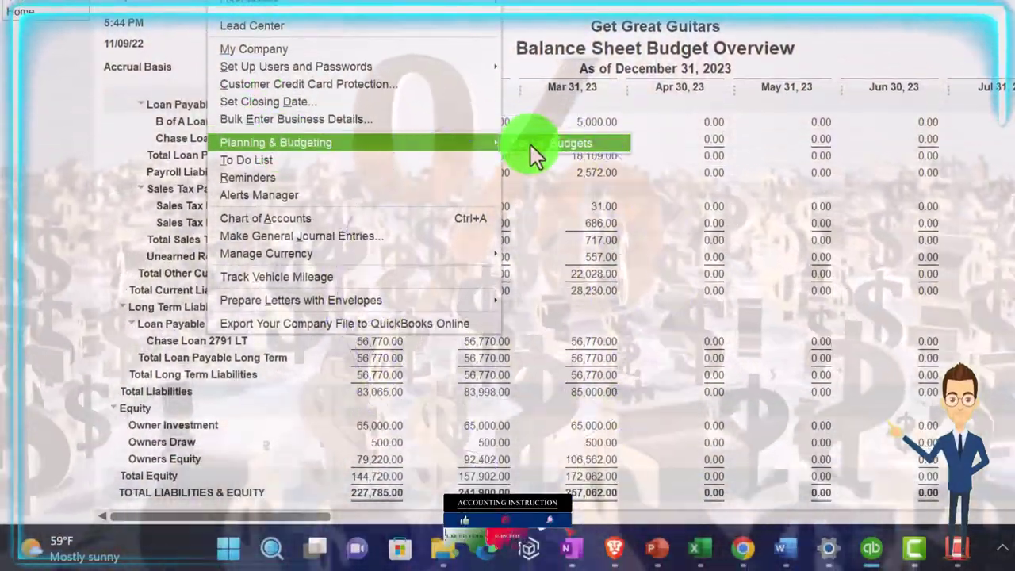
left_click(547, 144)
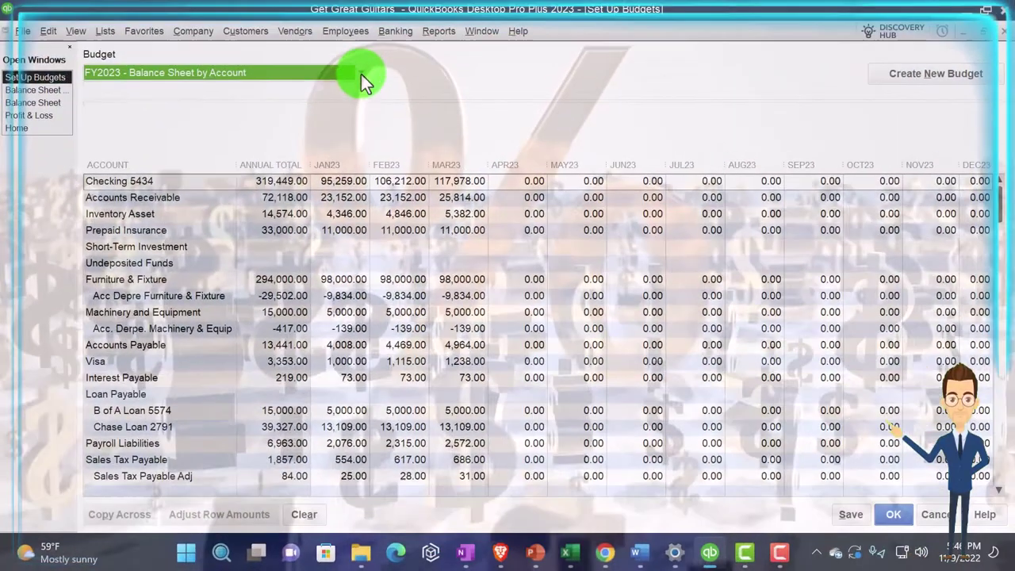
left_click(361, 74)
left_click(363, 75)
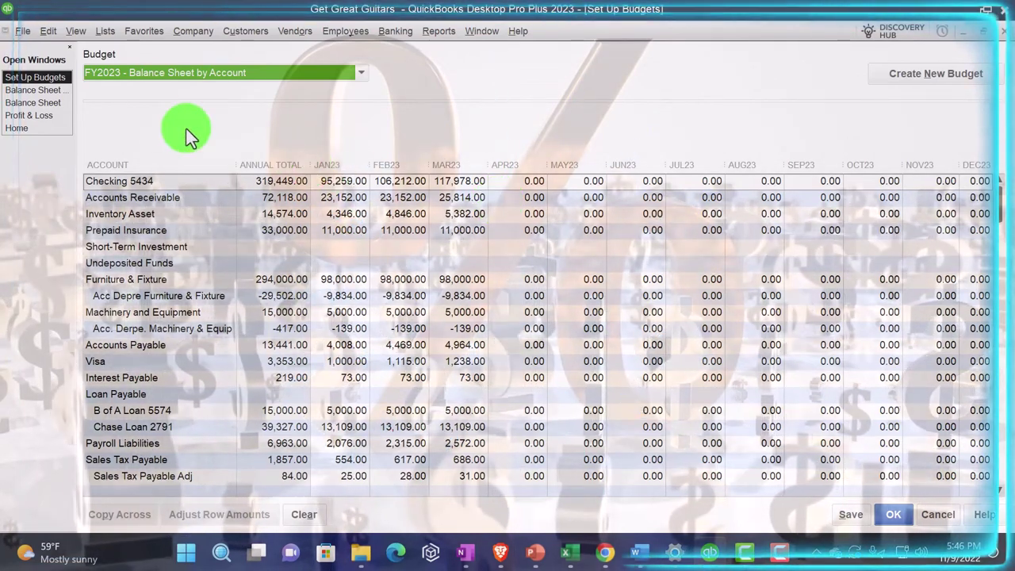
left_click(53, 91)
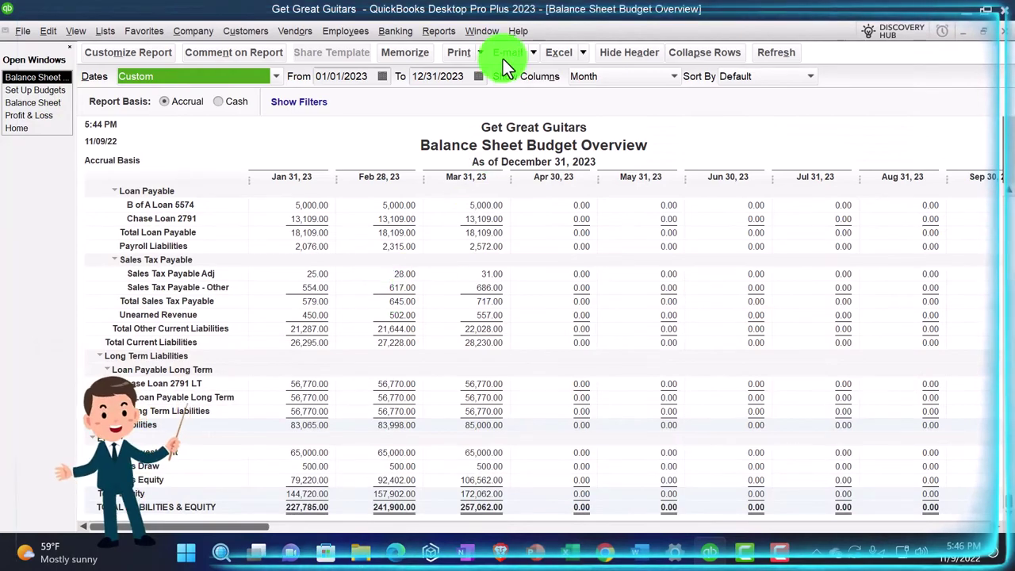
left_click(439, 30)
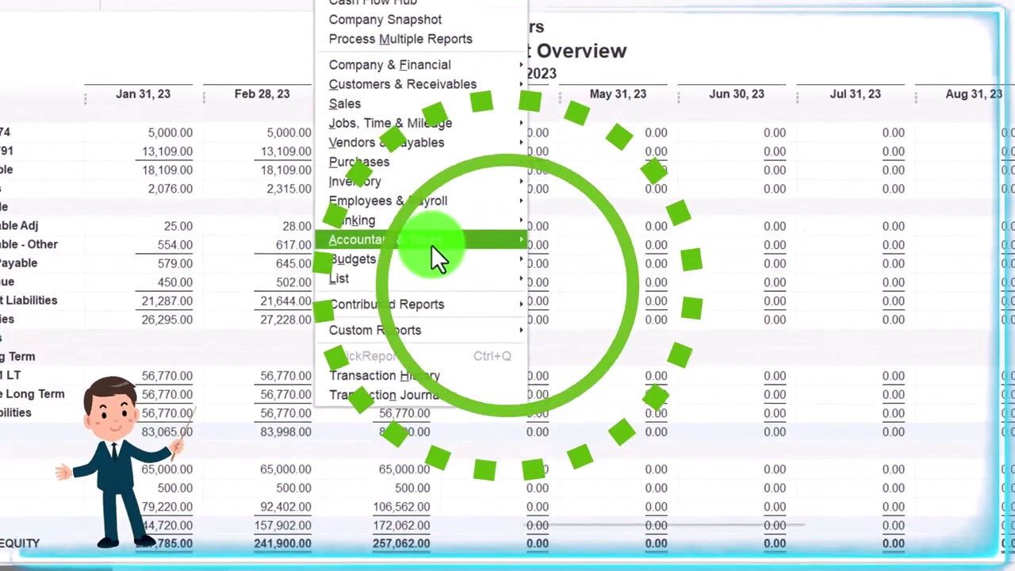
mouse_move(458, 258)
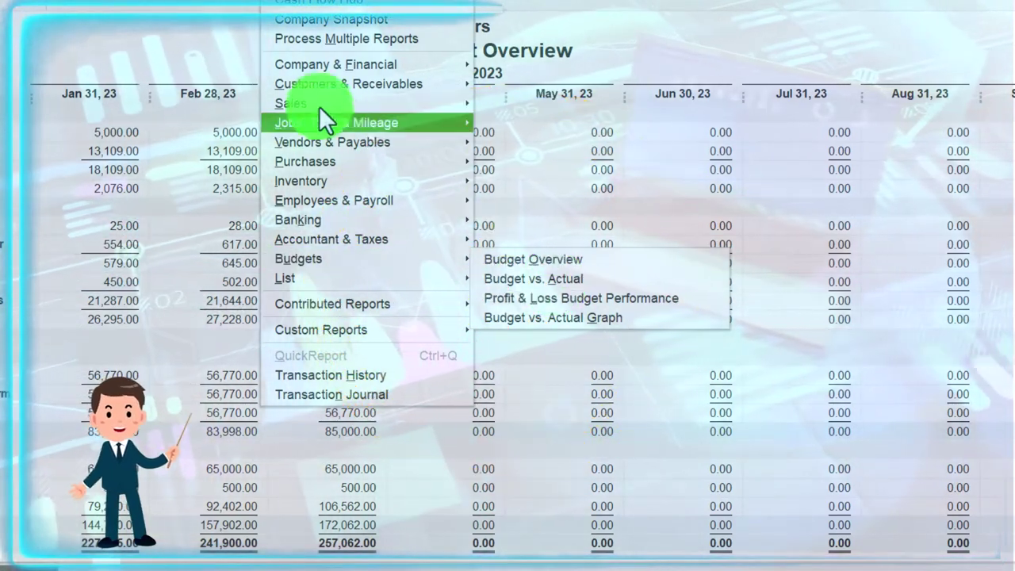
left_click(226, 57)
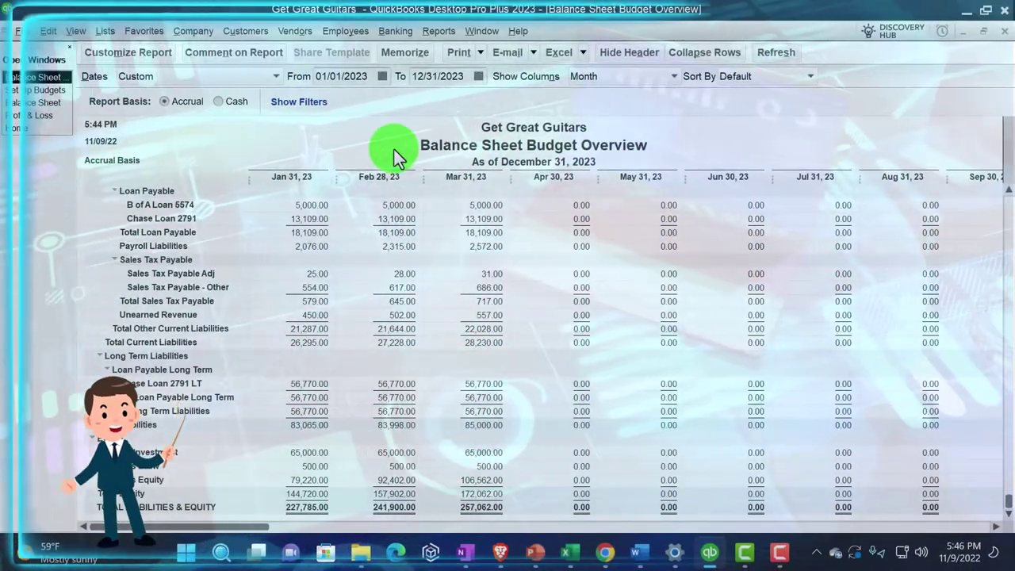